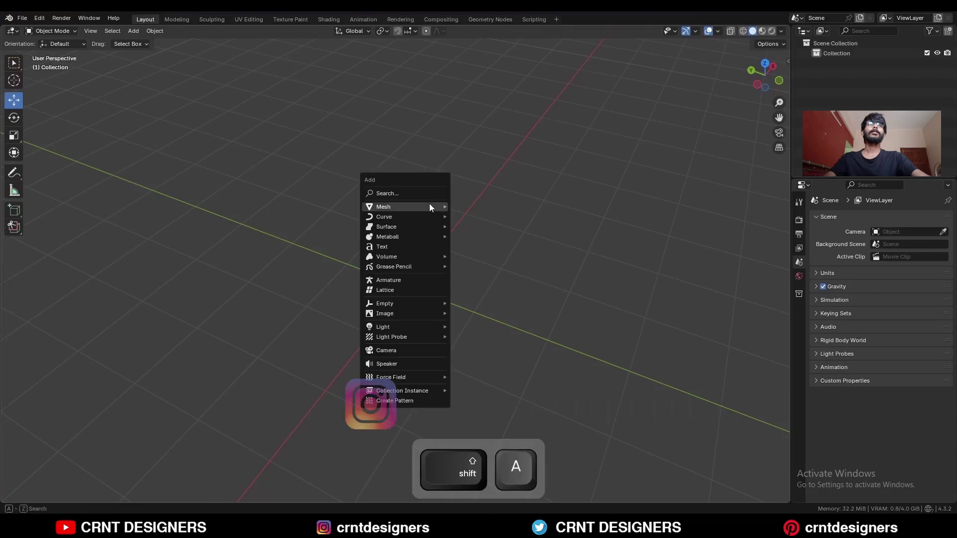
Add a 2 m cube and scale it to 0.6 along X
mouse_move(424, 205)
click(471, 217)
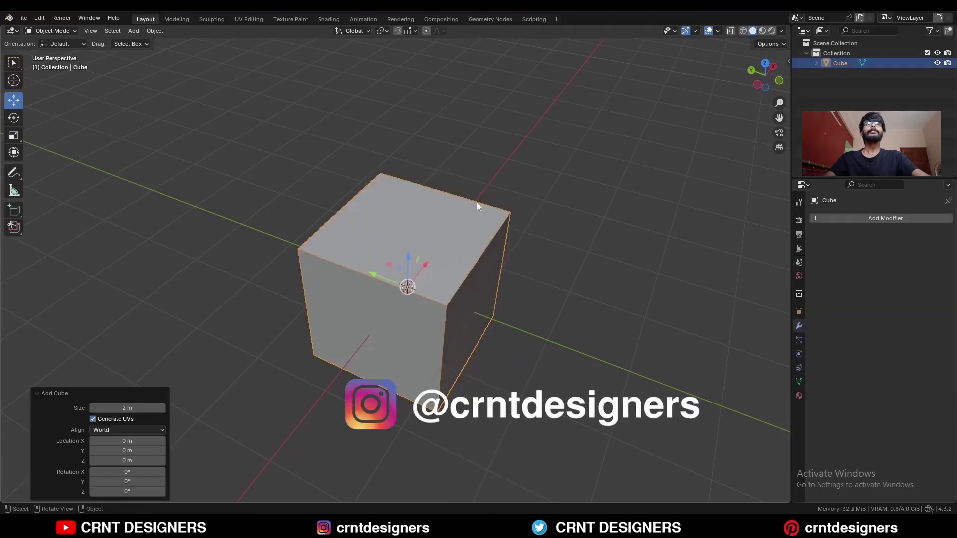
click(764, 70)
key(s)
key(x)
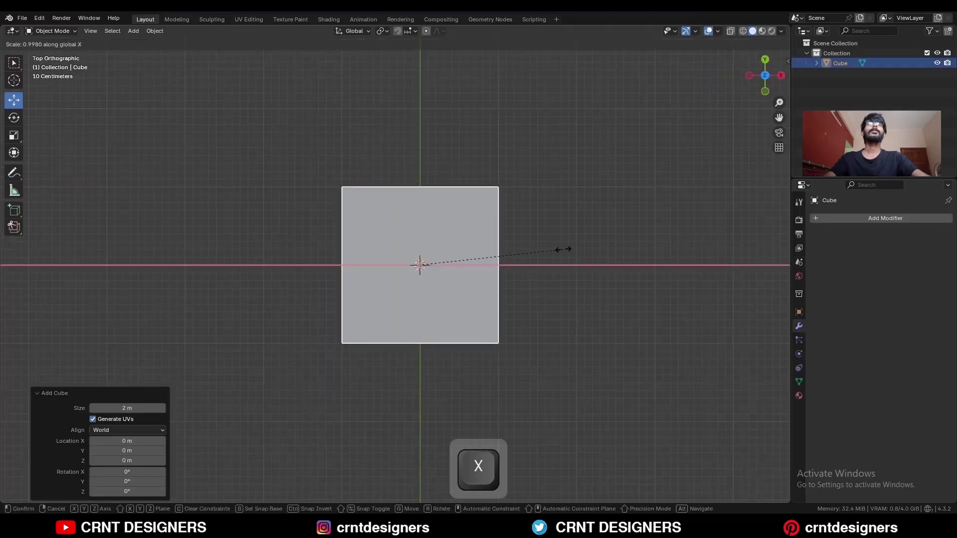
key(ctrl)
click(504, 255)
Raise the block 1 m along Z so it rests on the grid floor, and apply its scale
key(KP_1)
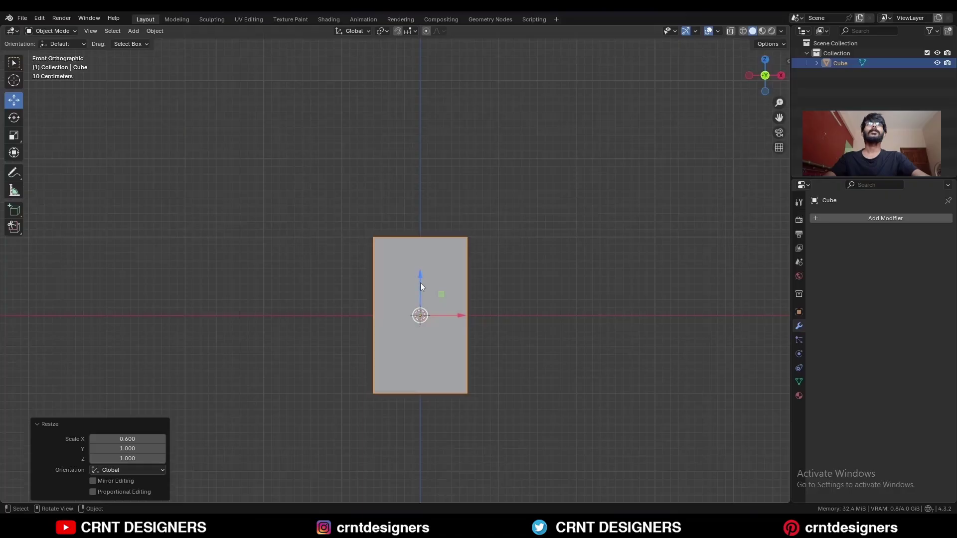
drag(420, 283, 429, 201)
middle_drag(429, 201, 452, 244)
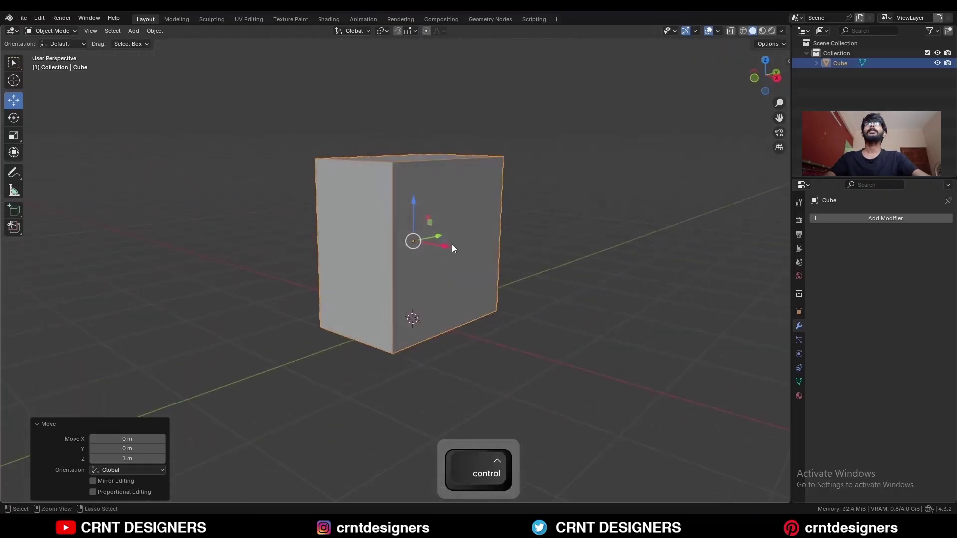
key(ctrl+a)
click(450, 245)
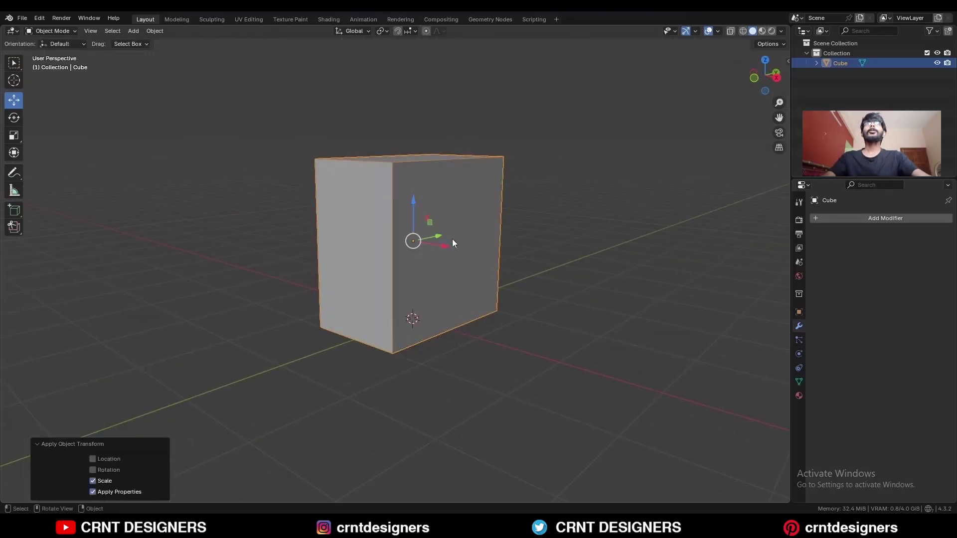
Duplicate the block, offset the copy upward and toward the front, and scale it by 1.8 along X
click(774, 78)
scroll(518, 272, up, 2)
key(shift+d)
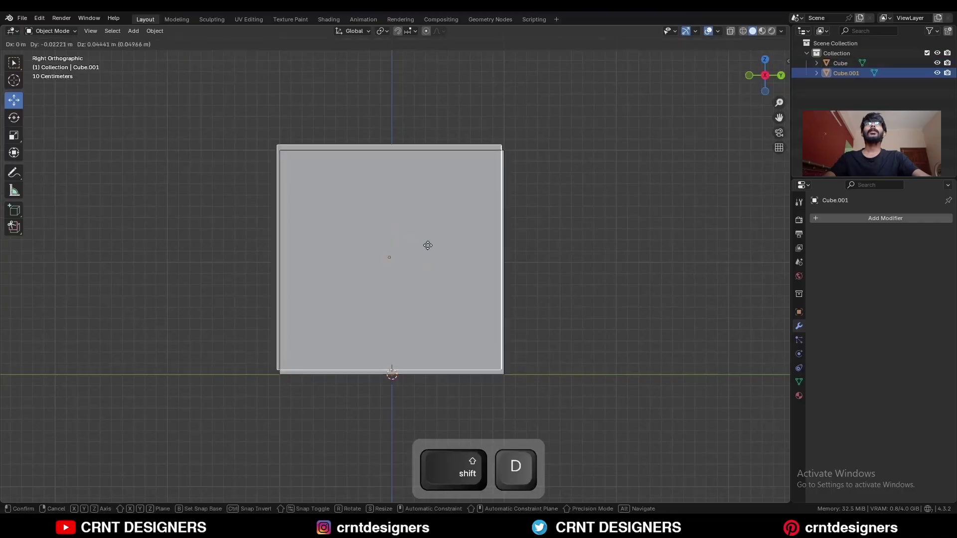
right_click(423, 244)
drag(430, 262, 307, 166)
middle_drag(382, 242, 407, 278)
key(s)
key(x)
ctrl+click(434, 319)
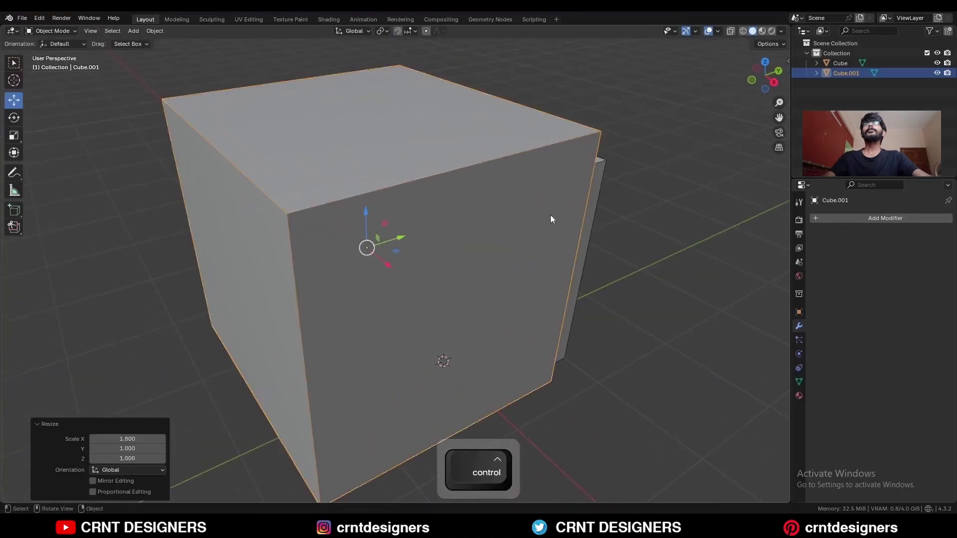
Lower the copy's bottom front edge by 0.3 m and shift its rear side 0.5 m forward along Y
click(774, 84)
key(Tab)
key(alt+z)
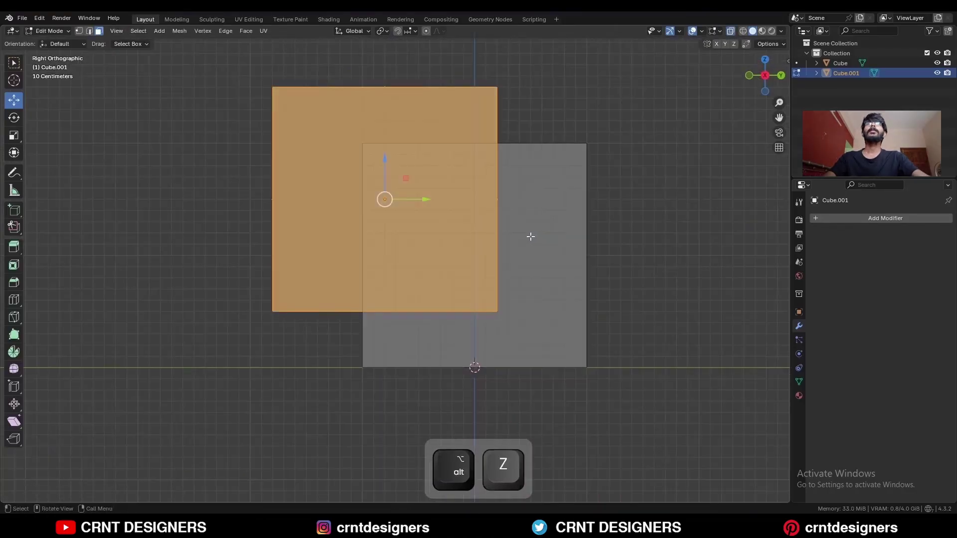
key(1)
drag(296, 285, 238, 354)
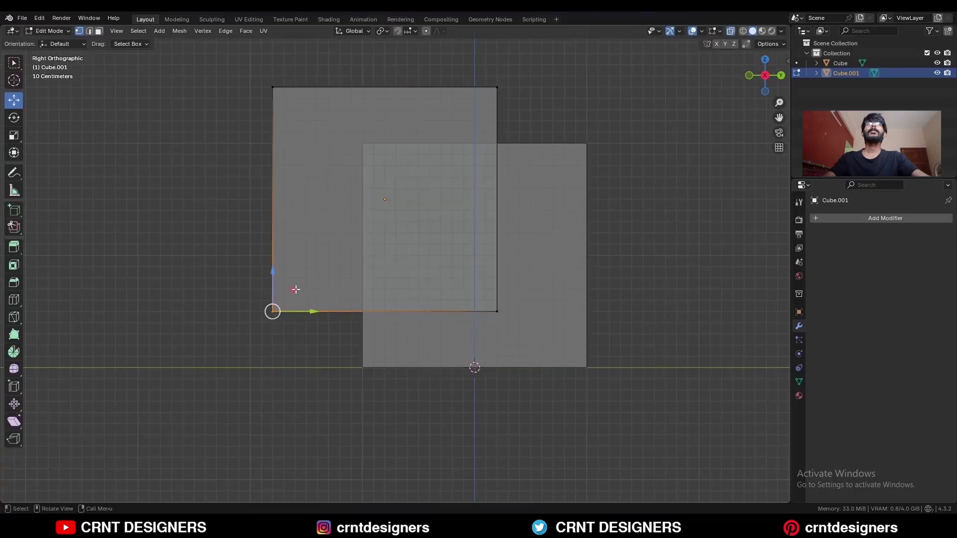
ctrl+drag(272, 278, 272, 312)
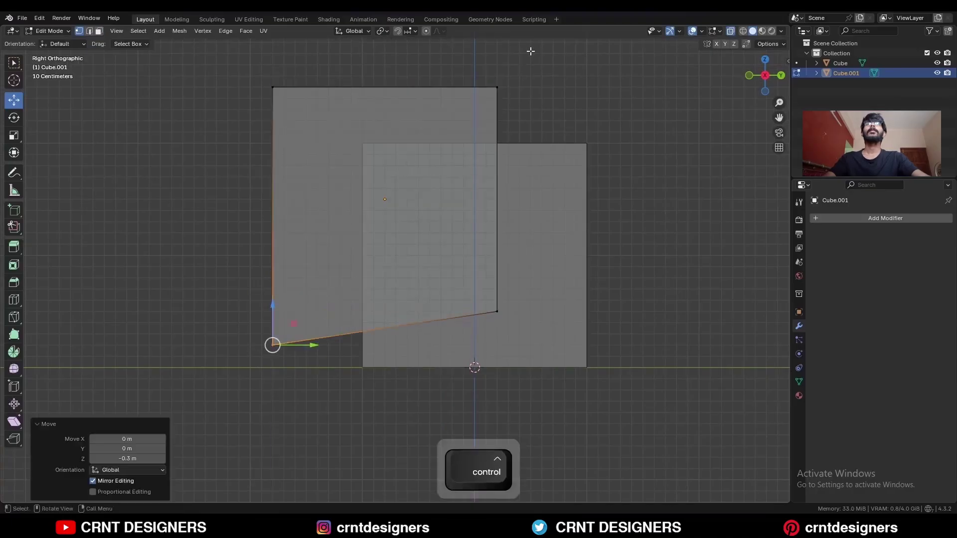
drag(531, 51, 479, 317)
ctrl+drag(523, 204, 471, 200)
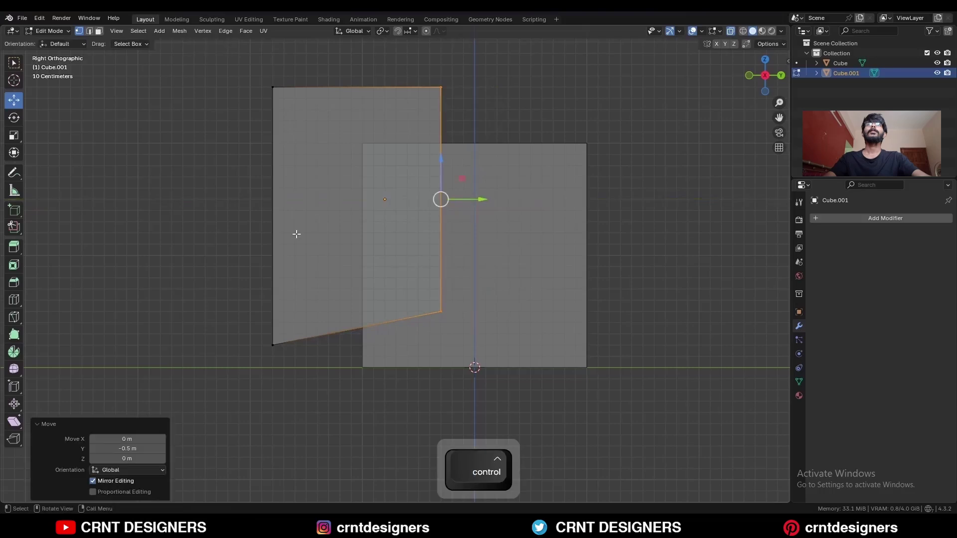
Cut the block with the copy using a Boolean Difference, apply the modifier and delete the cutter
click(400, 195)
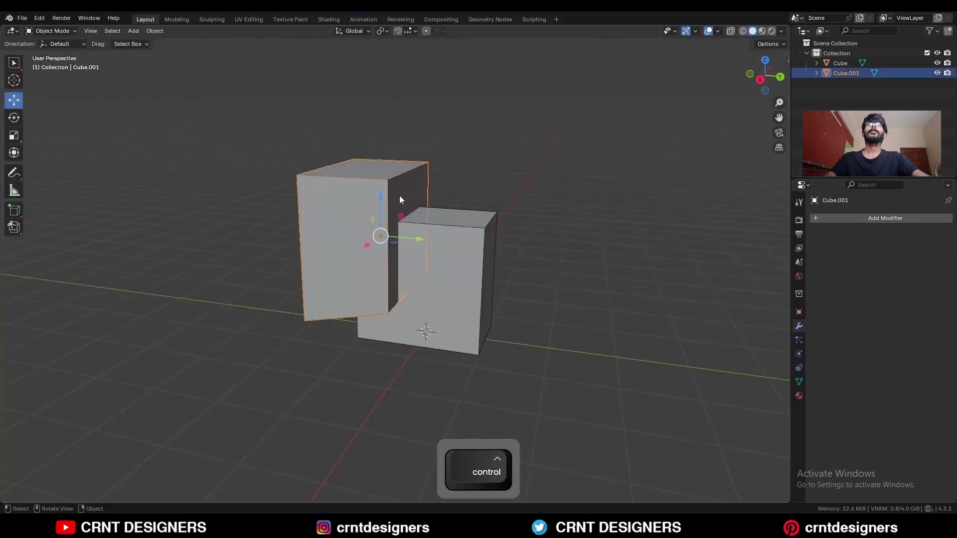
shift+click(482, 217)
key(shift+q)
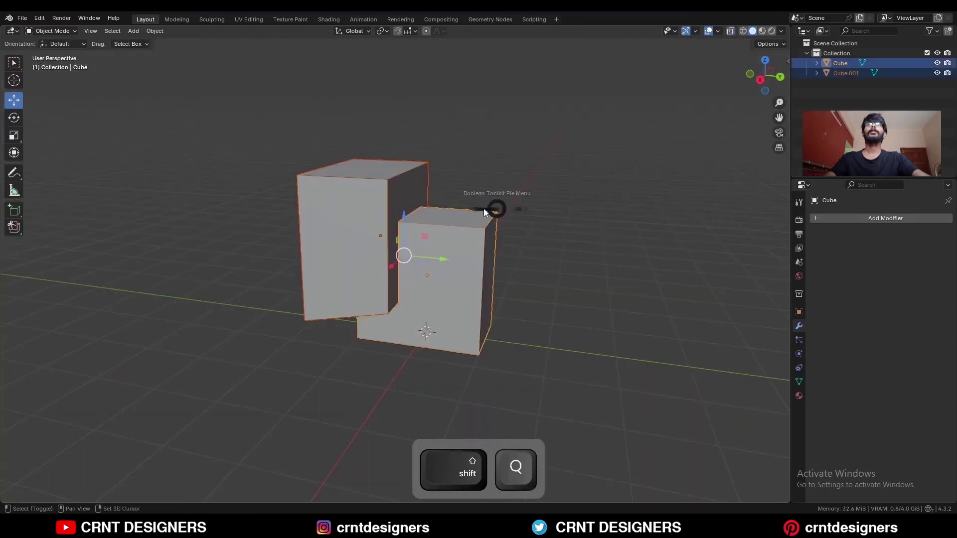
click(427, 210)
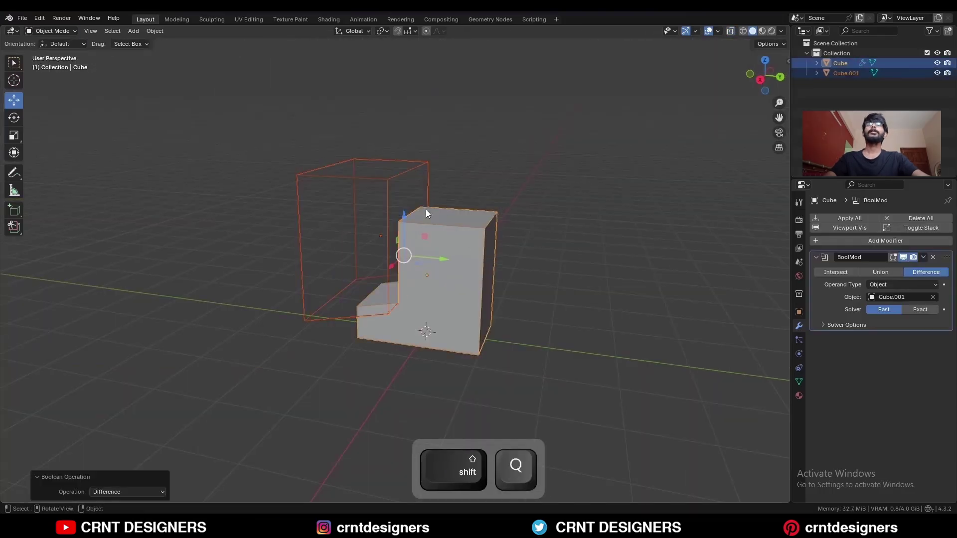
click(923, 257)
click(854, 265)
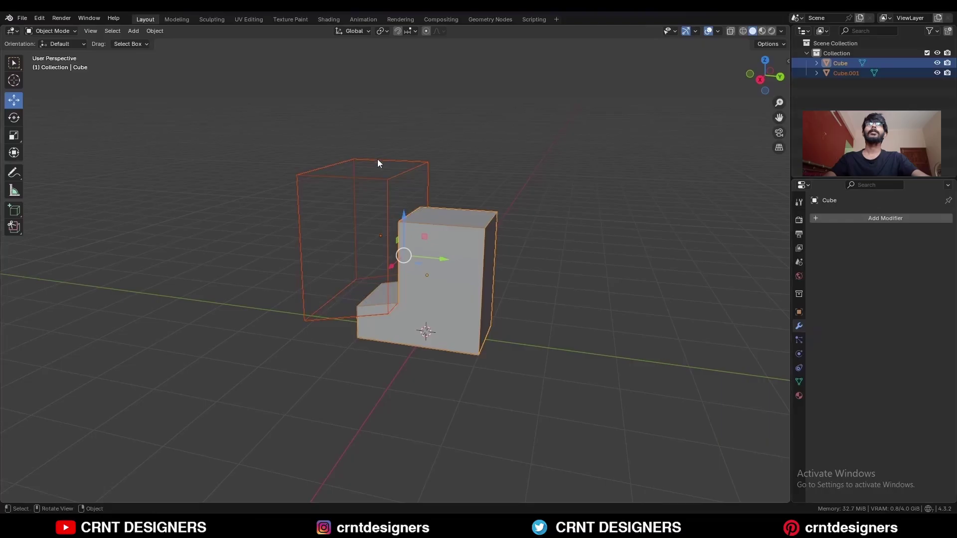
key(x)
click(372, 192)
Bevel the inner corner edge of the cutout about 0.19 m with 4 segments, and round the two vertical front edges
middle_drag(432, 202, 468, 246)
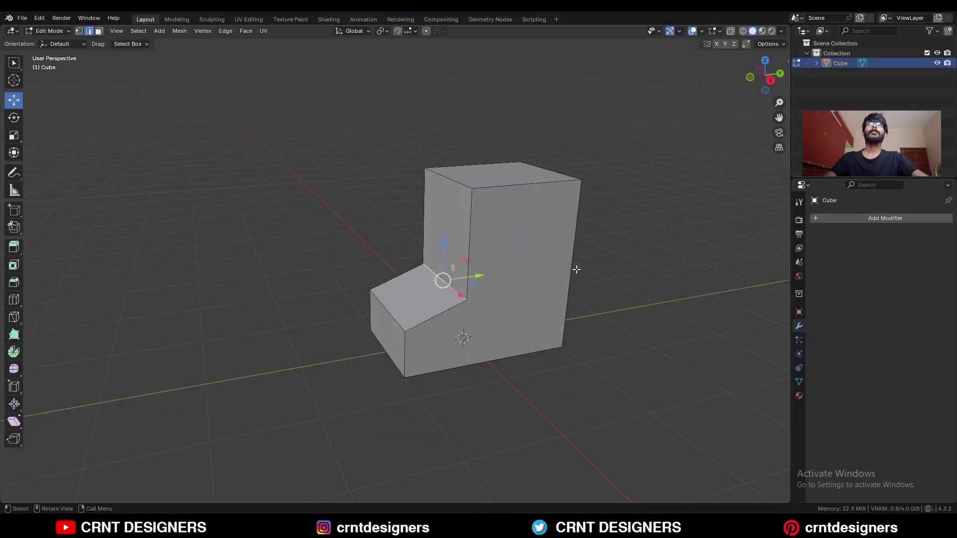
key(ctrl+b)
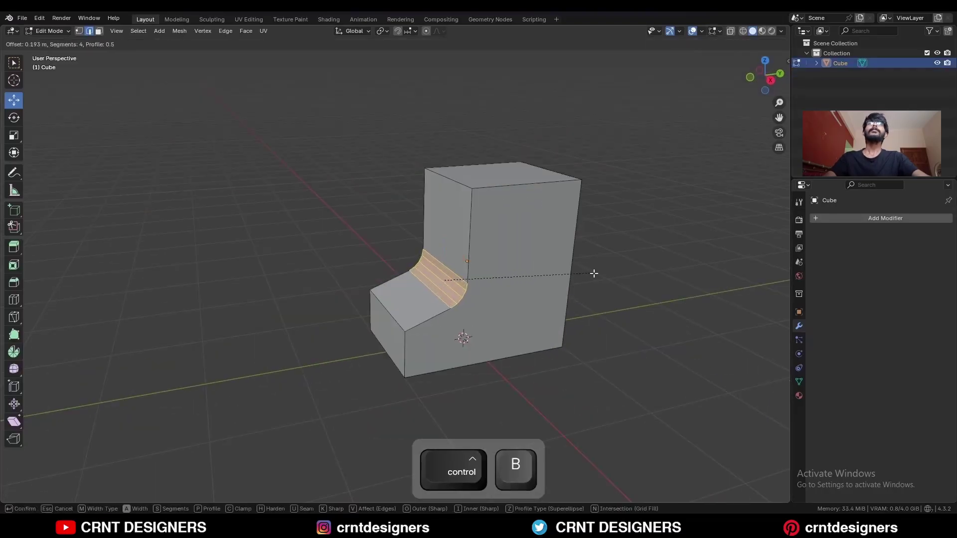
click(591, 274)
click(405, 354)
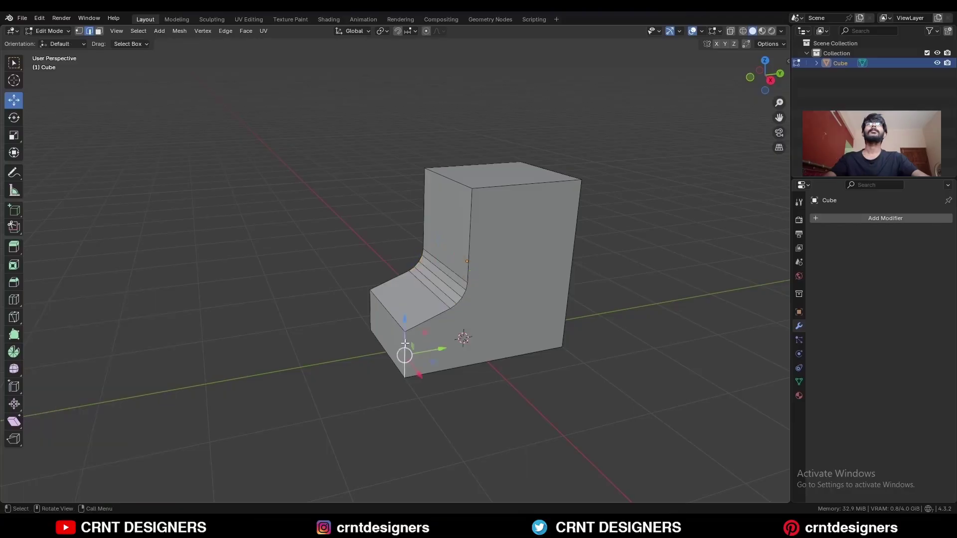
scroll(469, 359, up, 2)
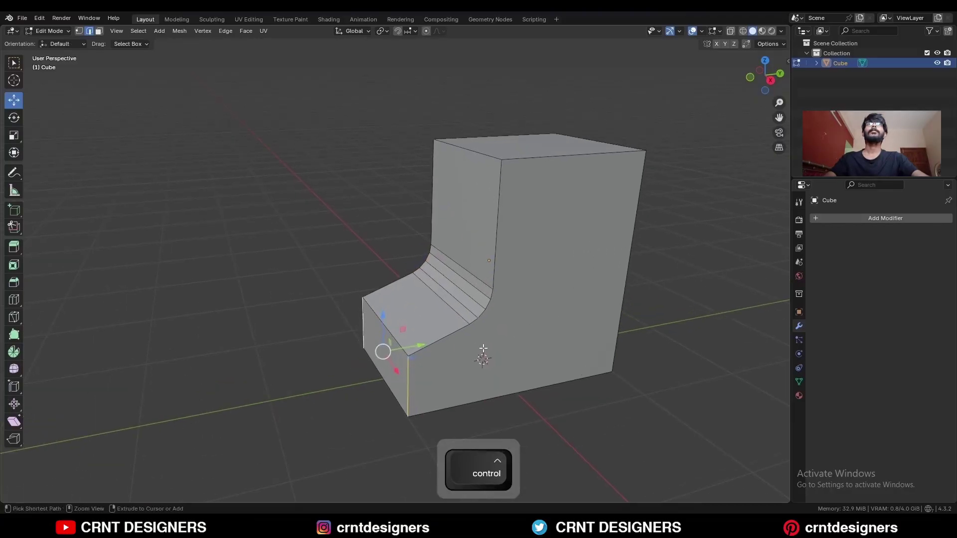
key(ctrl+b)
click(500, 355)
Bevel the top rear edge with a width of 1 m and 8 segments
middle_drag(500, 355, 500, 210)
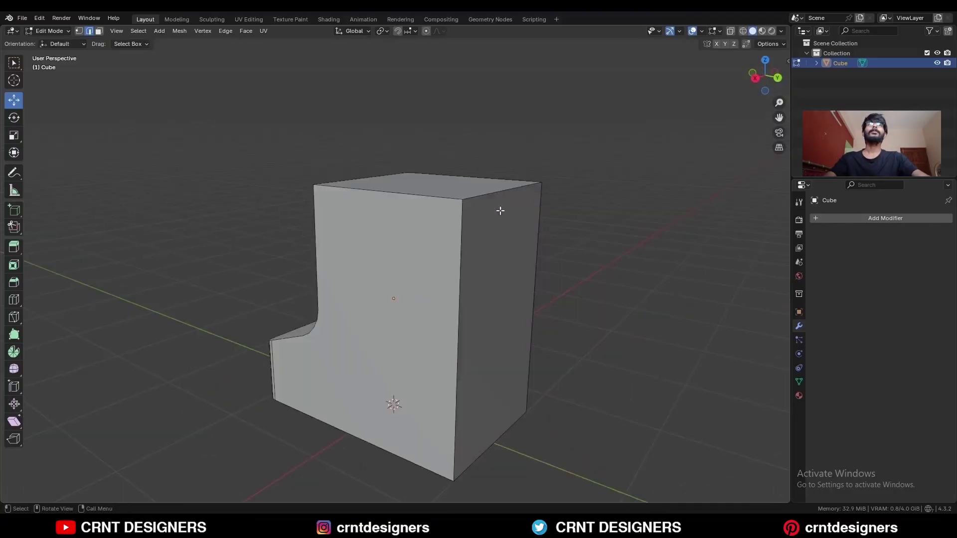
key(KP_3)
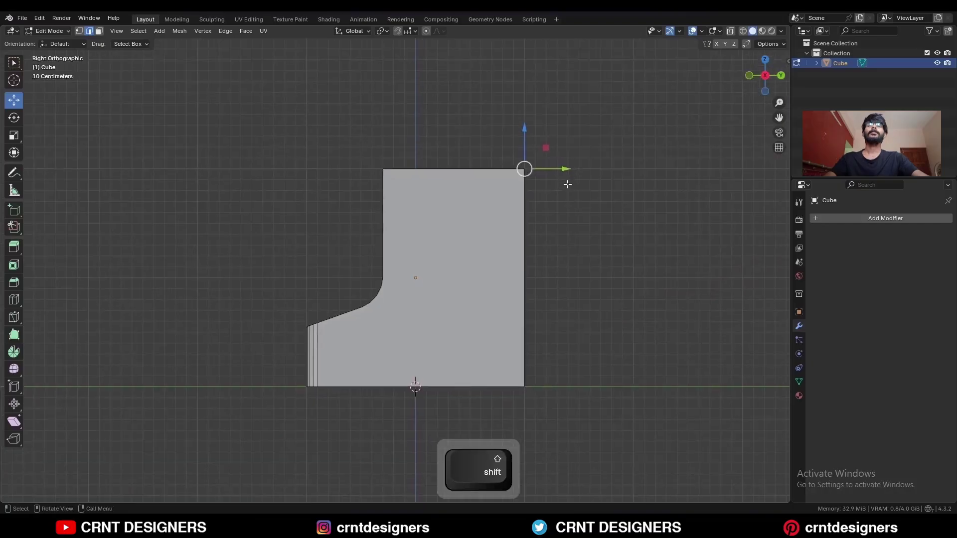
key(ctrl+b)
click(665, 279)
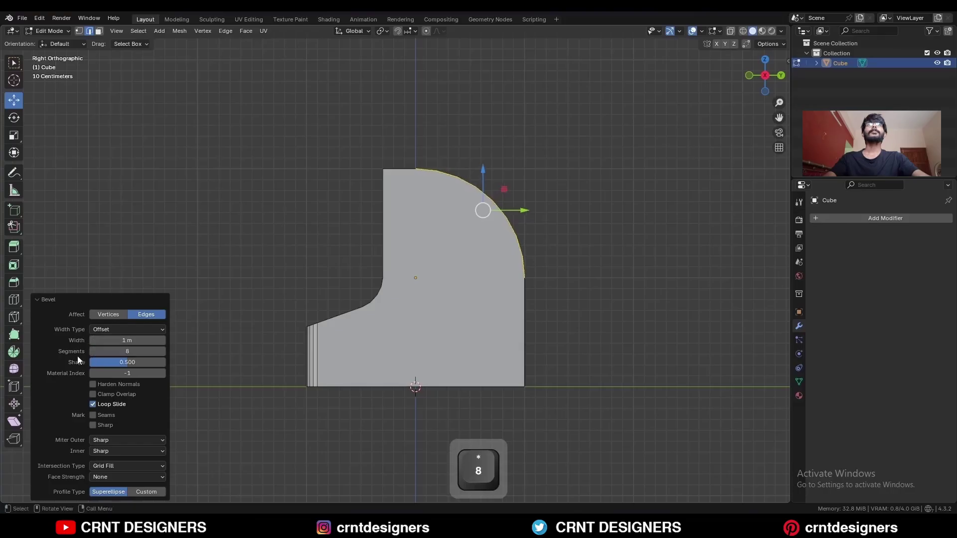
Bevel the top and rear outline edges on both sides of the body with 8 segments, forming a rounded hood
middle_drag(470, 255, 564, 307)
shift+middle_drag(492, 267, 385, 247)
ctrl+shift+click(385, 246)
shift+click(502, 344)
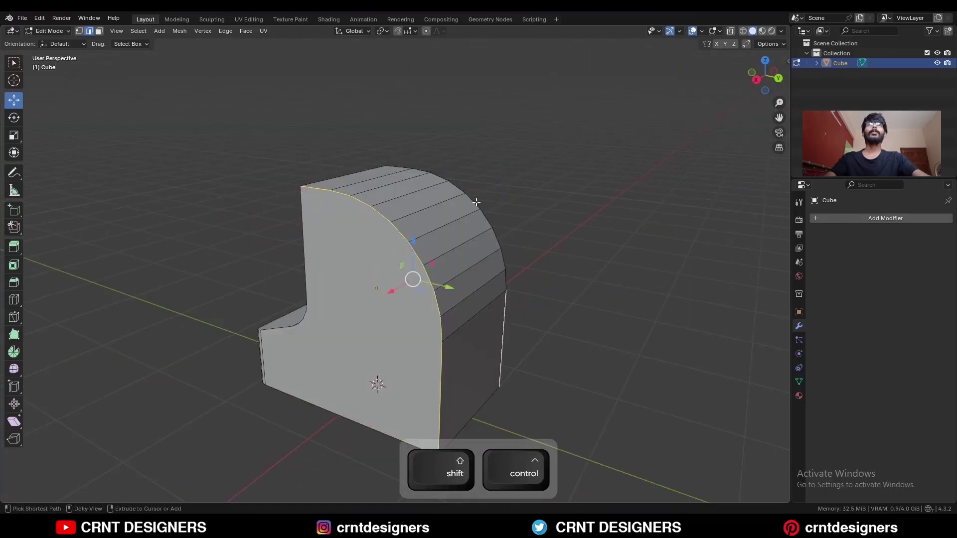
ctrl+shift+click(473, 203)
ctrl+shift+click(396, 167)
middle_drag(395, 166, 518, 219)
shift+middle_drag(518, 220, 496, 232)
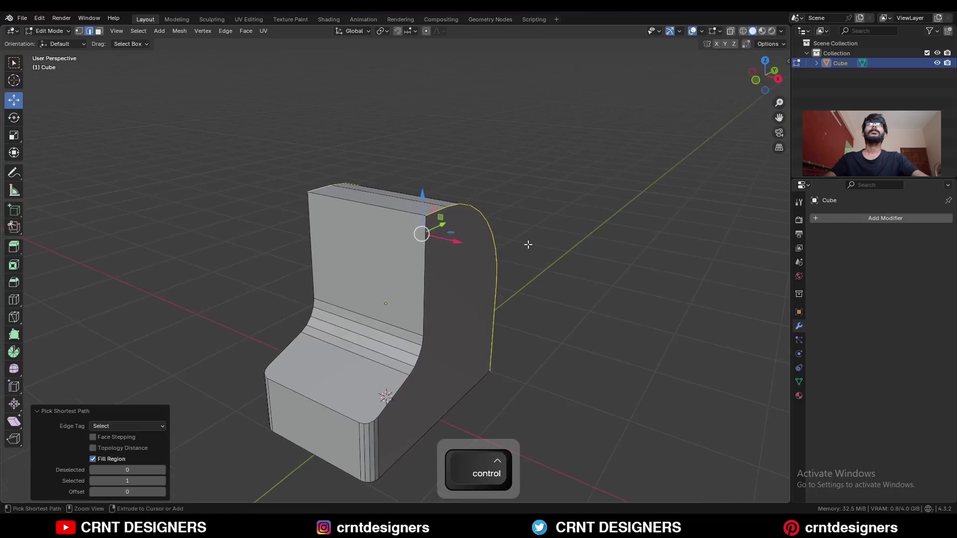
key(ctrl+b)
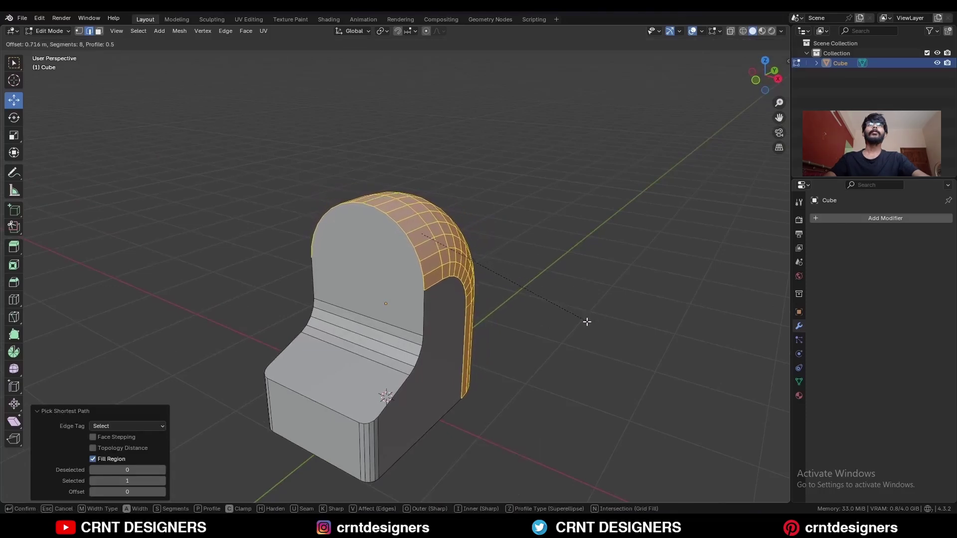
click(589, 325)
Merge all vertices of the mesh by distance and keep a hidden copy in a Back-Up collection
middle_drag(589, 325, 507, 314)
key(a)
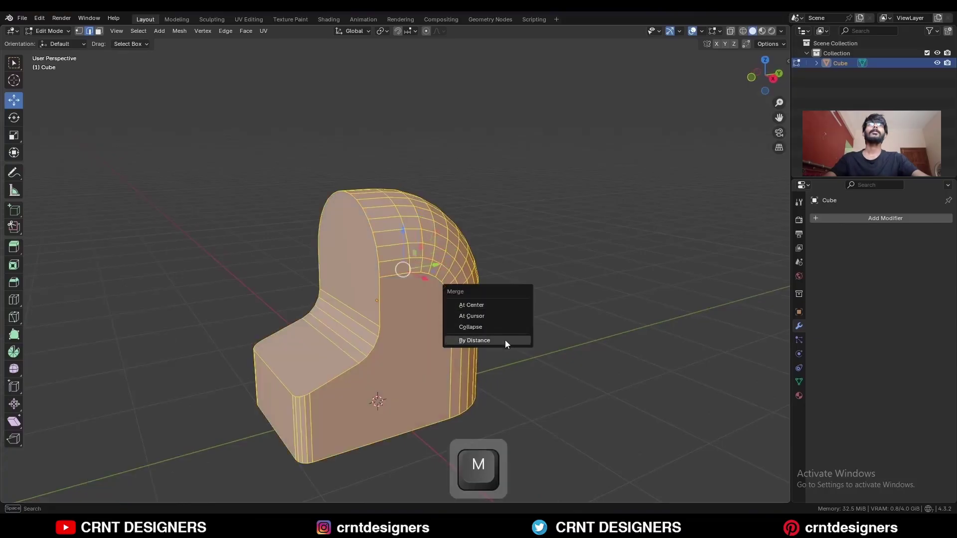
click(504, 340)
shift+middle_drag(525, 305, 559, 264)
click(559, 264)
Inset the connected front faces, from the arched back down to the sloped seat, leaving a thin border
middle_drag(466, 284, 489, 278)
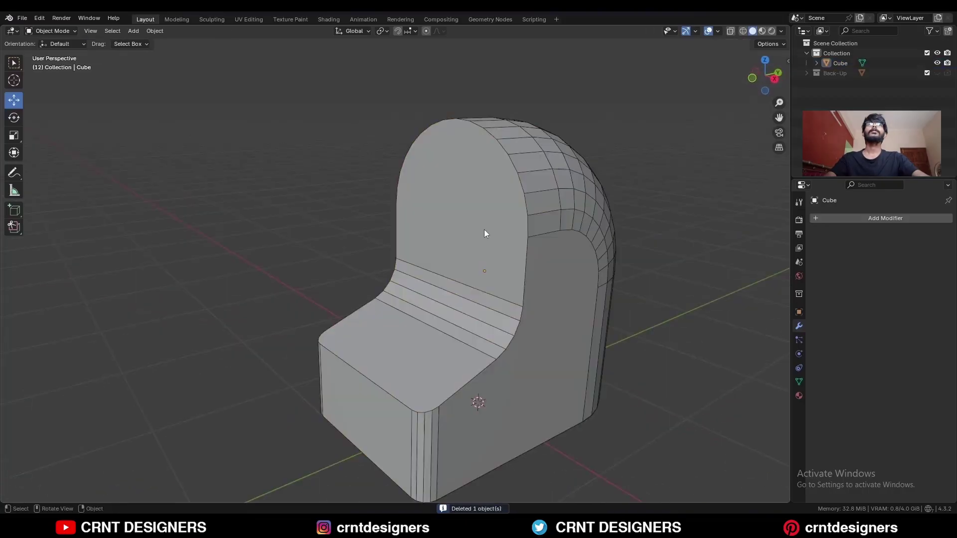
key(Tab)
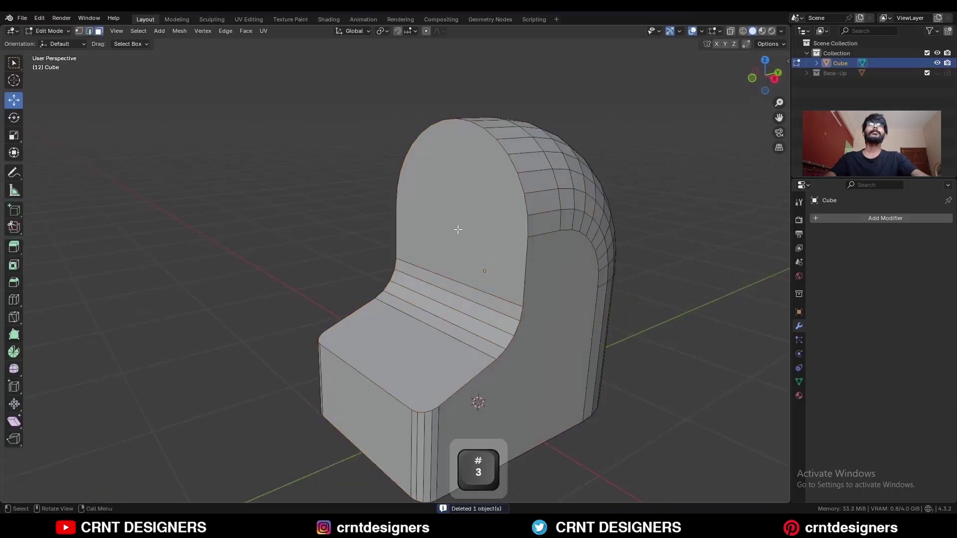
drag(421, 351, 421, 352)
shift+middle_drag(584, 240, 561, 246)
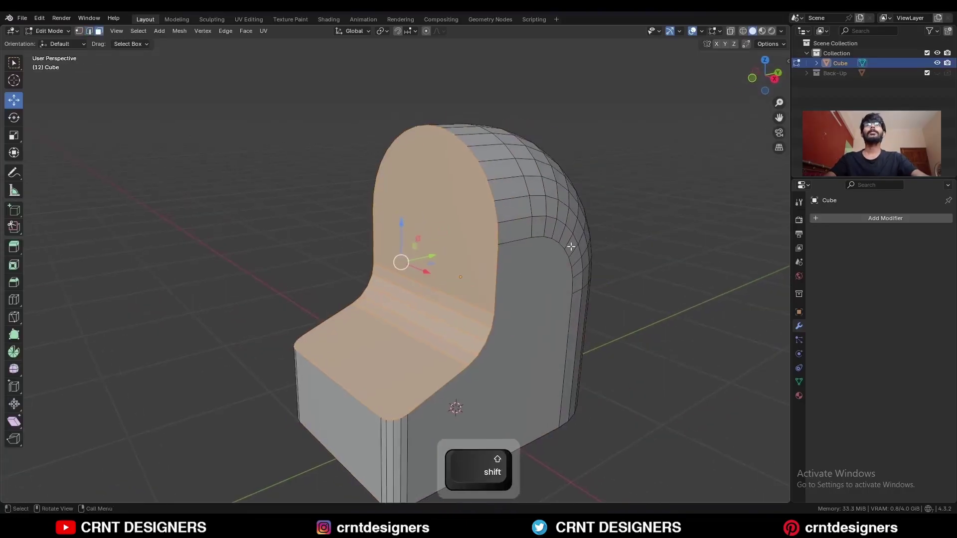
key(i)
click(576, 246)
key(alt+a)
Extrude the inset arched face and the curved faces below it, and move them about 0.41 m inward along Y
middle_drag(416, 274, 451, 266)
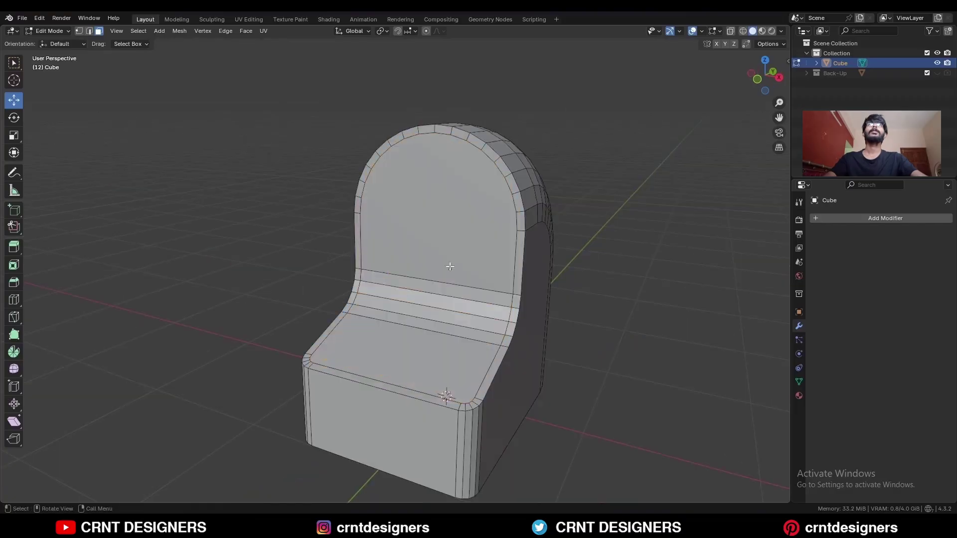
drag(427, 310, 427, 321)
middle_drag(675, 164, 619, 132)
shift+middle_drag(663, 117, 673, 136)
click(769, 78)
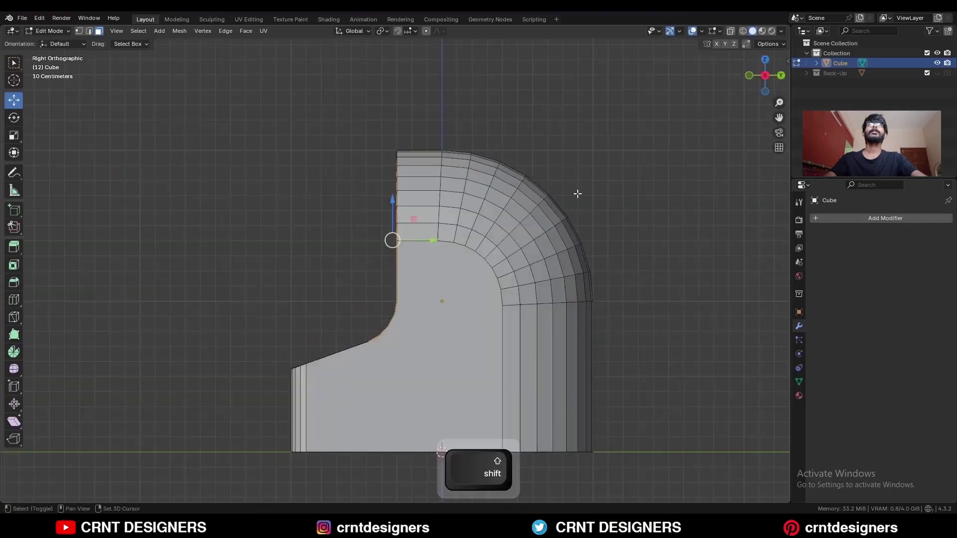
key(e)
right_click(493, 225)
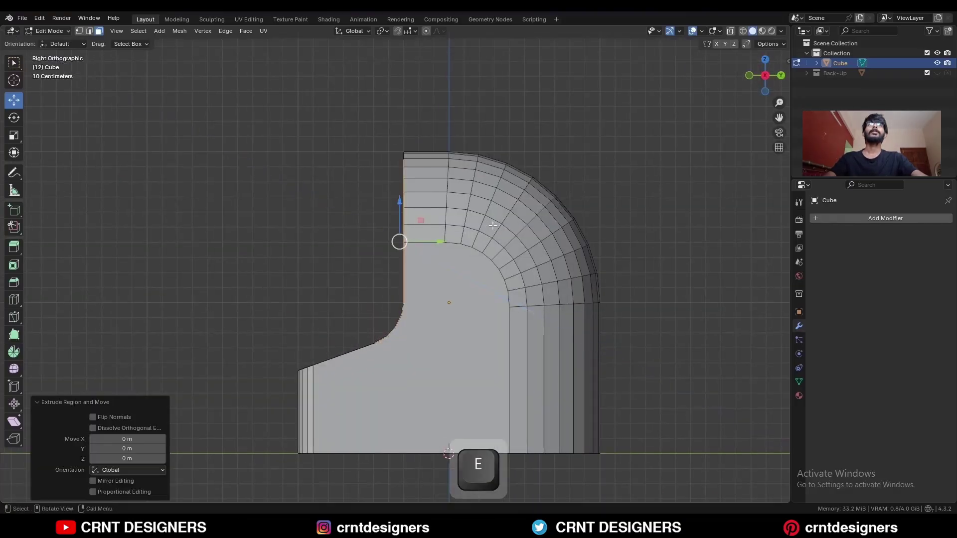
drag(427, 243, 493, 242)
key(alt+z)
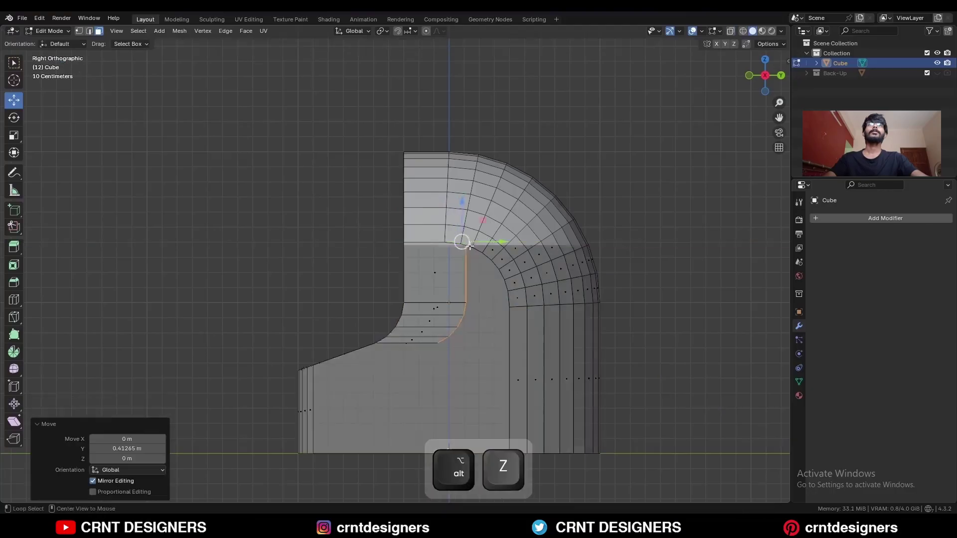
middle_drag(493, 242, 398, 261)
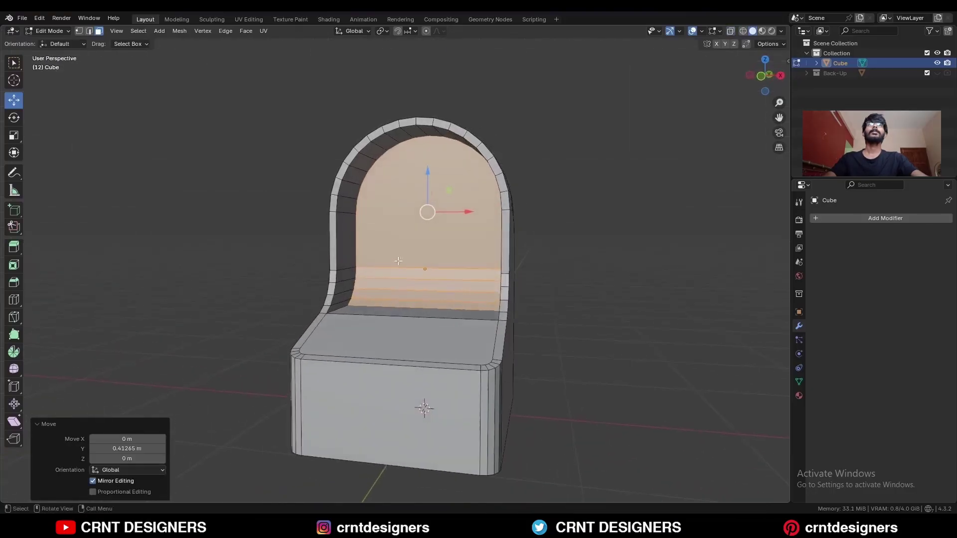
Raise the curved faces at the foot of the arched recess about 0.086 m along Z, and a little further in the side view
middle_drag(460, 297, 434, 280)
key(3)
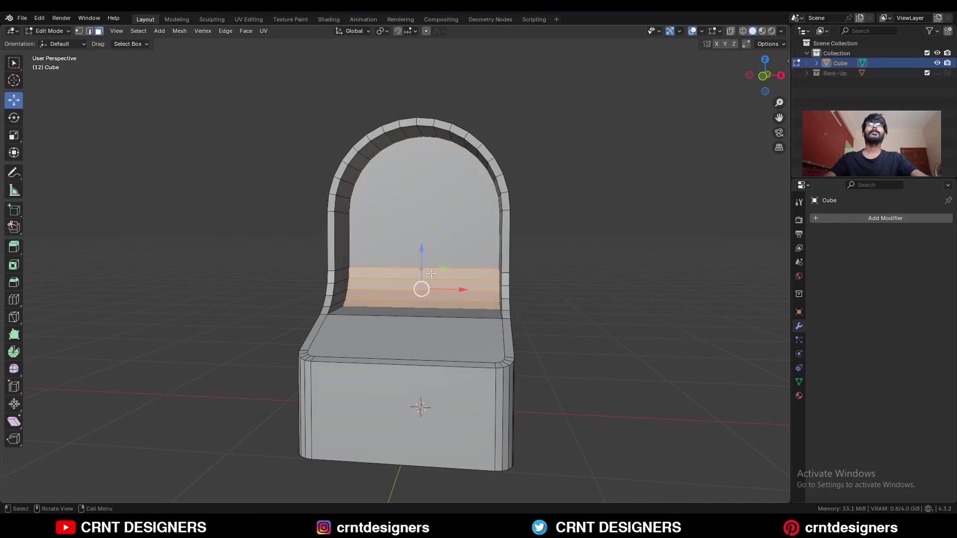
drag(420, 248, 420, 230)
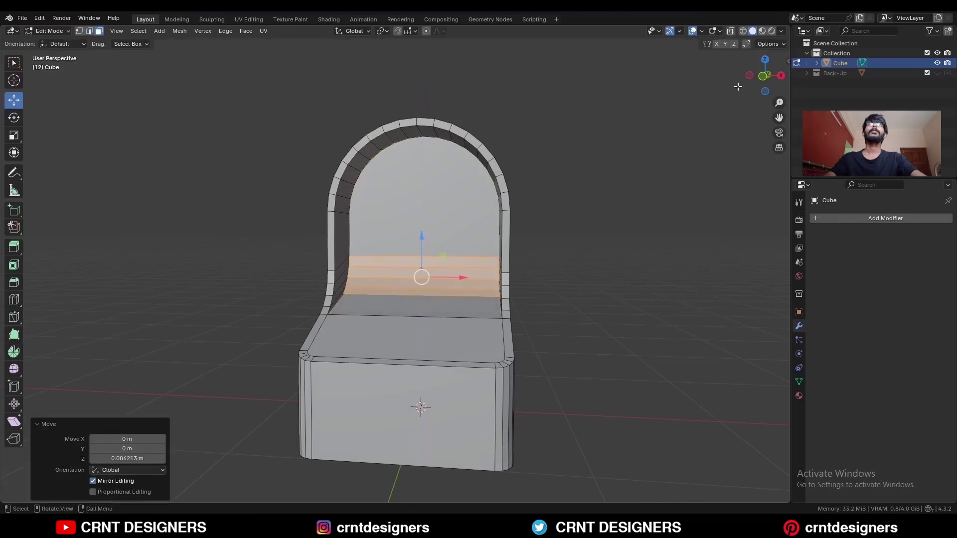
click(781, 77)
key(alt+z)
ctrl+middle_drag(453, 265, 460, 237)
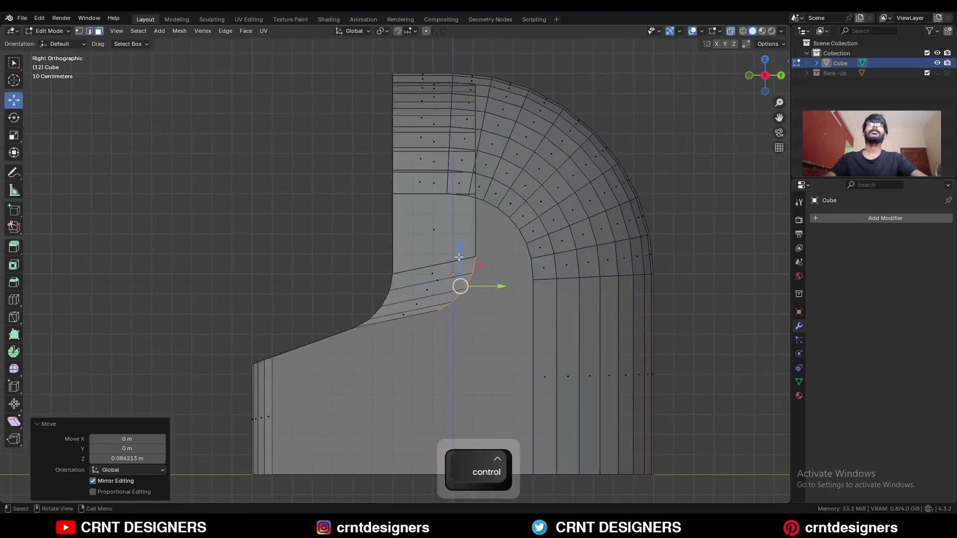
drag(462, 246, 464, 227)
key(alt+z)
Dissolve the lowest edges of the recess's side walls, where the curved faces meet the seat, on both sides
middle_drag(342, 252, 524, 270)
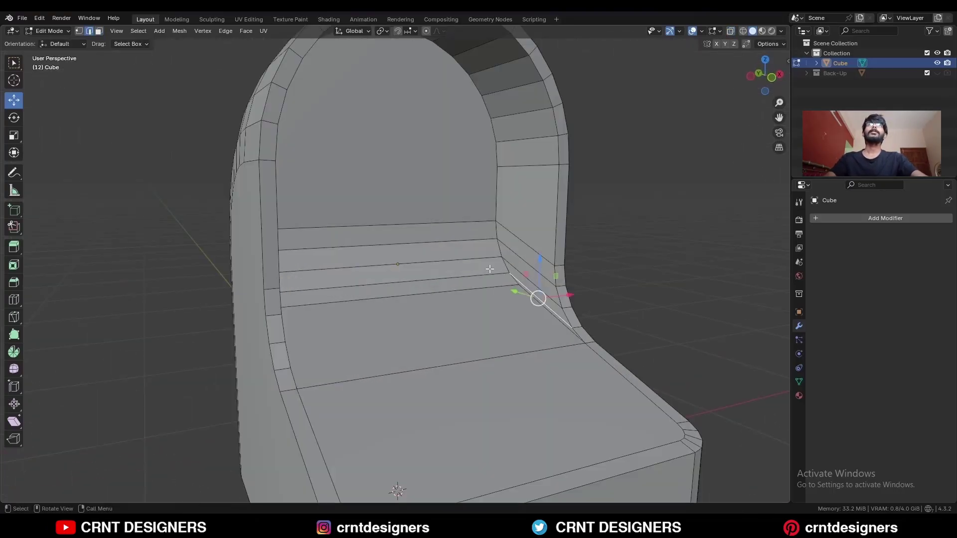
middle_drag(489, 270, 388, 279)
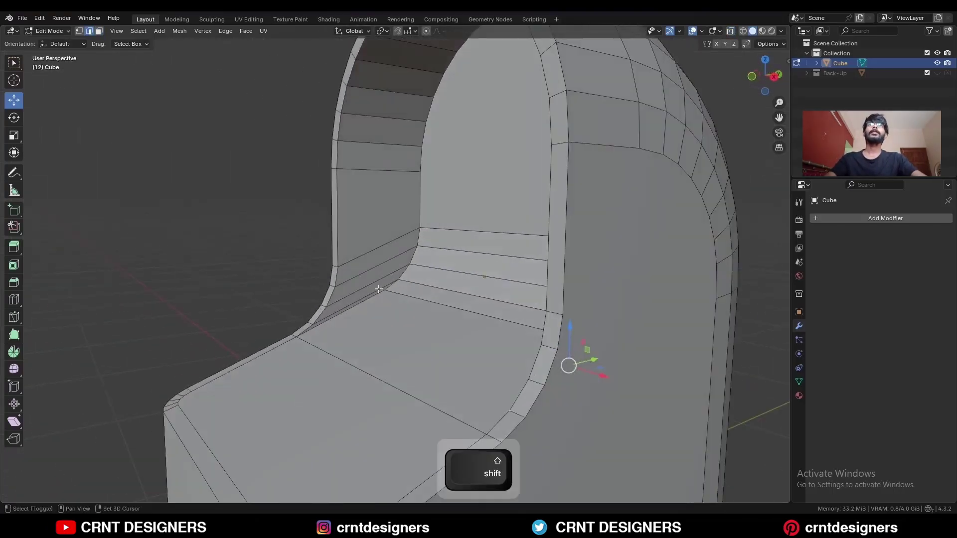
shift+click(379, 289)
scroll(389, 294, down, 2)
key(ctrl+x)
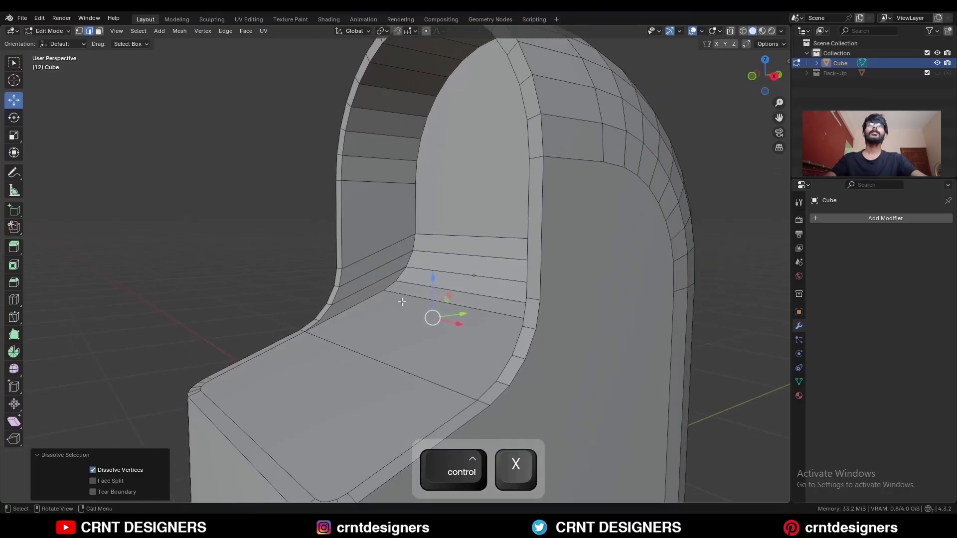
key(Escape)
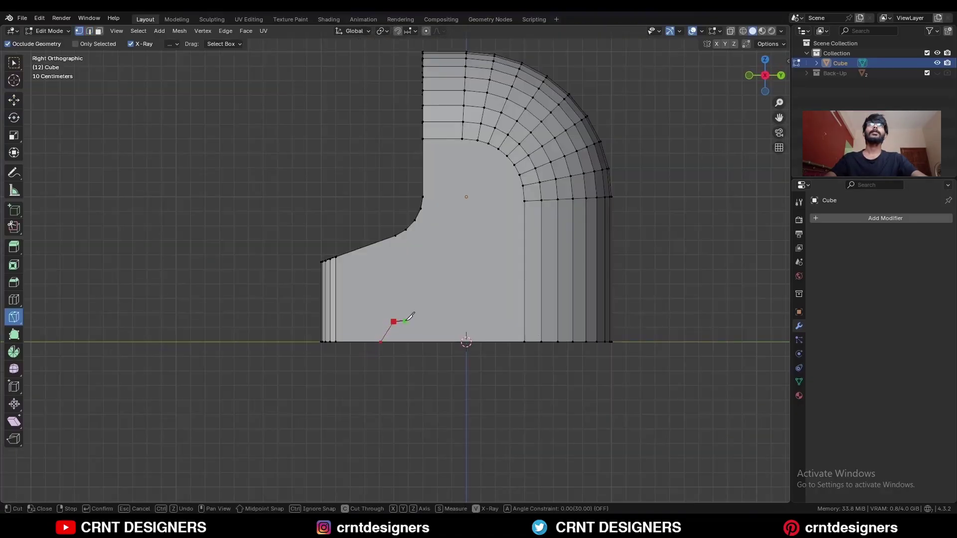
Knife a line across the body's lower side, sloping up from the bottom edge and running straight along Y past the rear
key(y)
click(673, 309)
key(space)
shift+middle_drag(602, 310, 592, 301)
key(w)
Delete all faces below the knife cut, through the full width of the body
key(3)
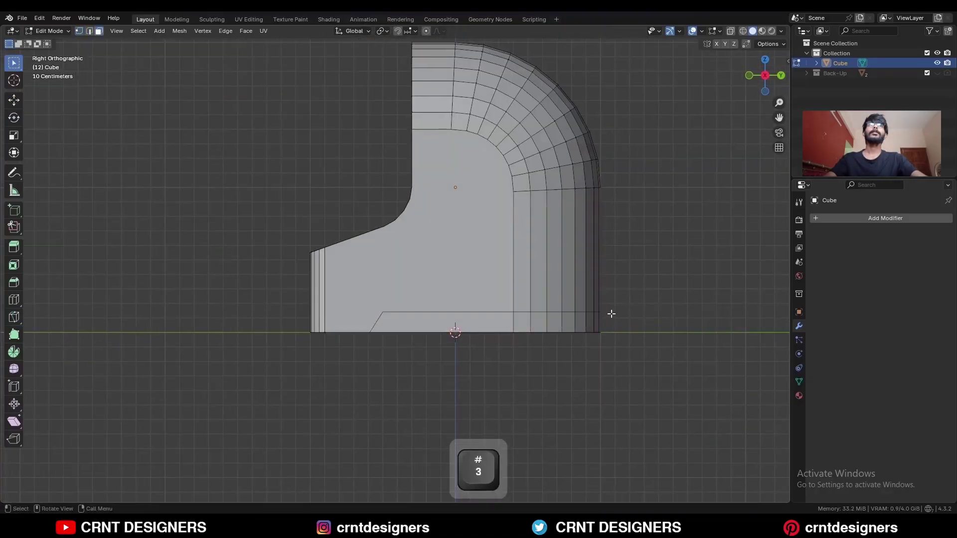
drag(490, 350, 434, 349)
key(alt+z)
key(x)
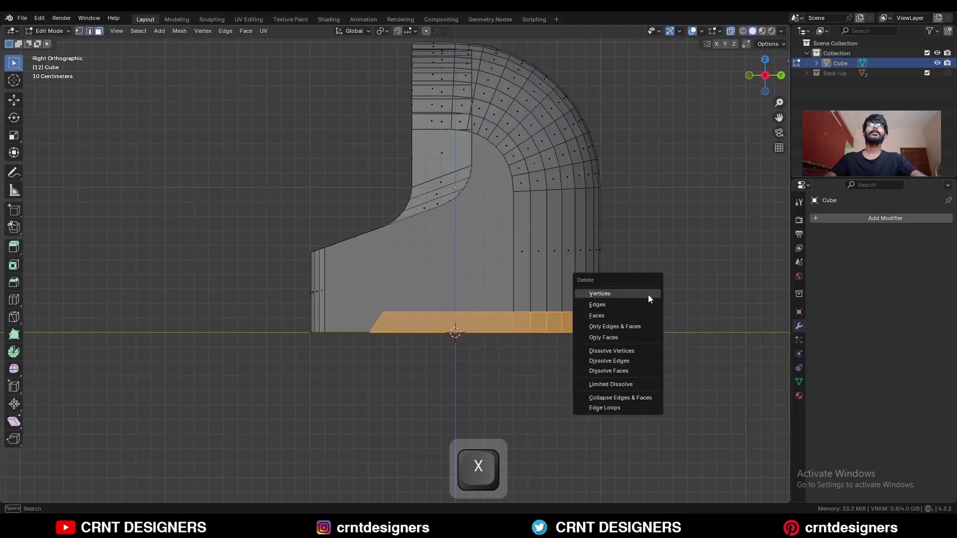
click(640, 317)
key(alt+z)
Fill the open underside of the body with faces, including the rounded rear section
middle_drag(639, 273, 359, 305)
key(2)
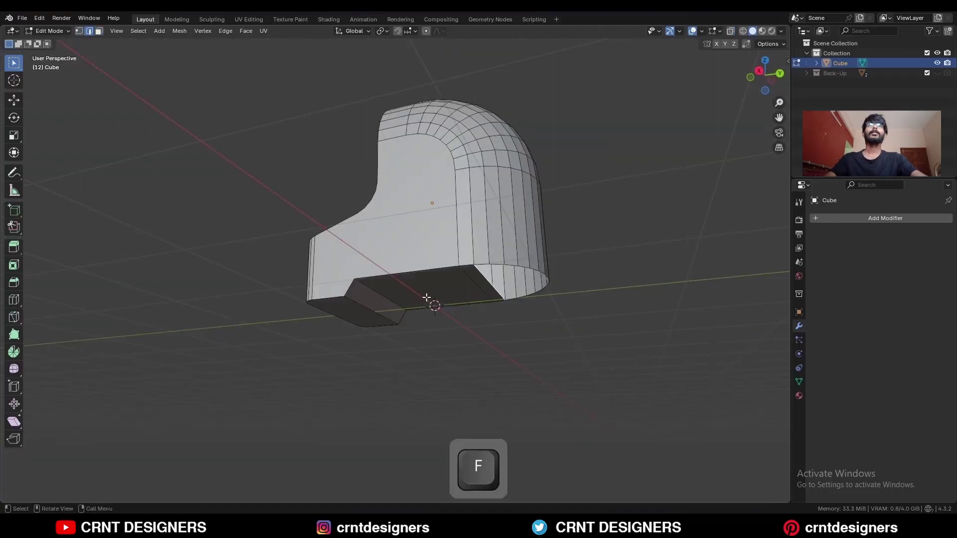
middle_drag(427, 297, 496, 214)
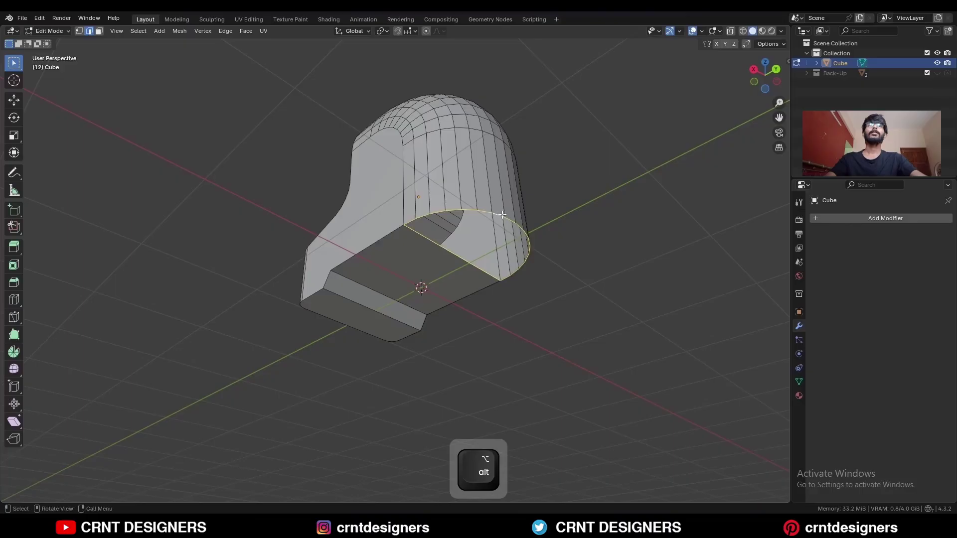
key(f)
middle_drag(584, 218, 507, 263)
key(ctrl+z)
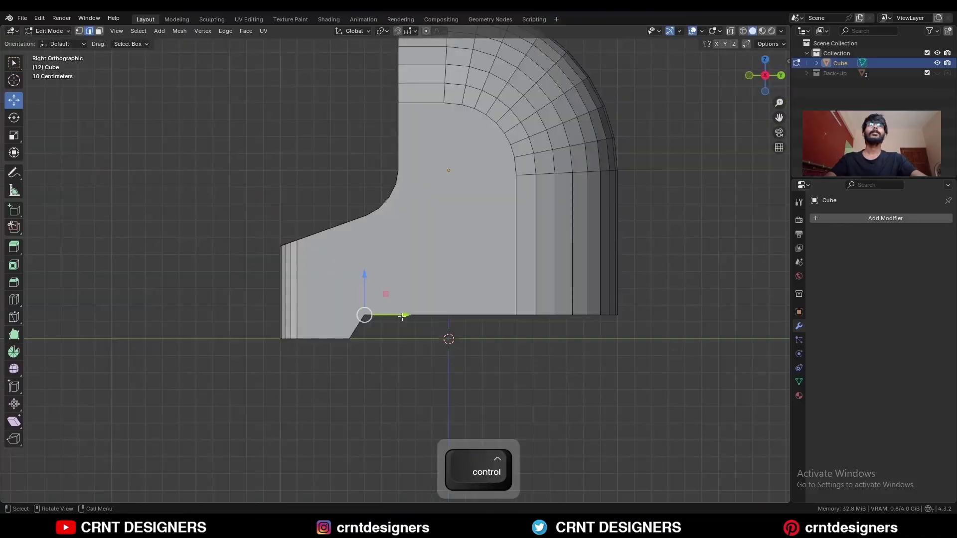
Move the upper edge of the underside slope 0.1 m along Y and bevel both edges of the slope into smooth curves
drag(402, 316, 418, 349)
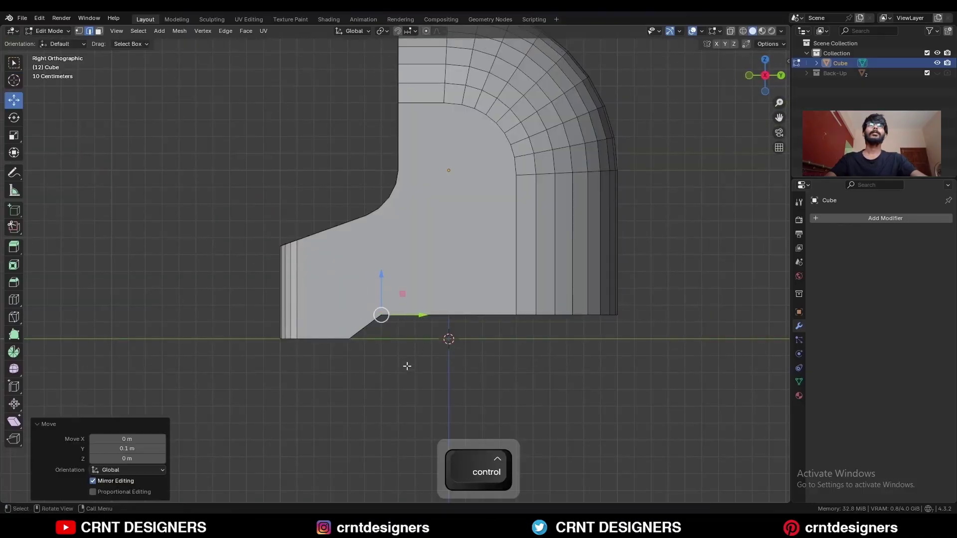
middle_drag(407, 366, 493, 312)
key(ctrl+b)
click(456, 301)
click(613, 369)
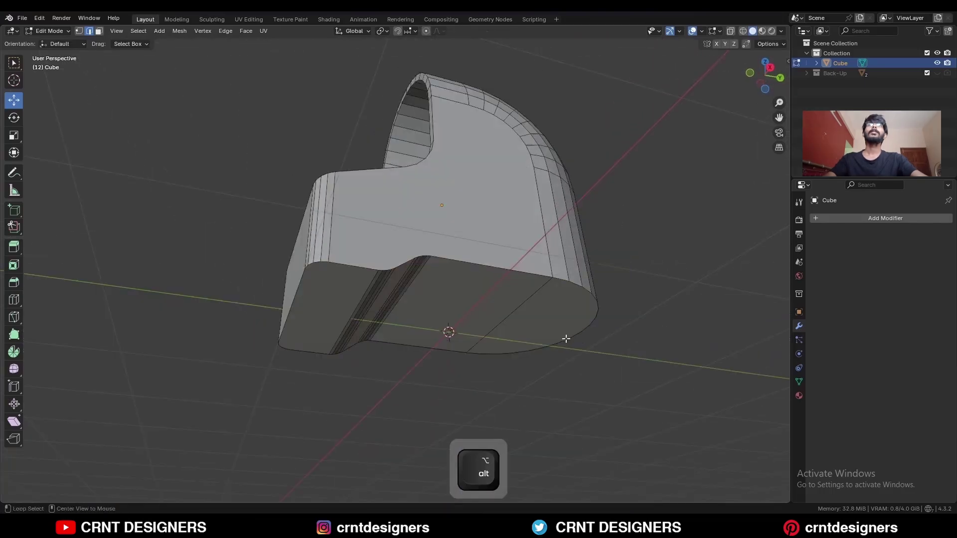
Bevel the outline edges around the underside by about 0.035 m with one segment
alt+click(566, 339)
alt+shift+click(335, 271)
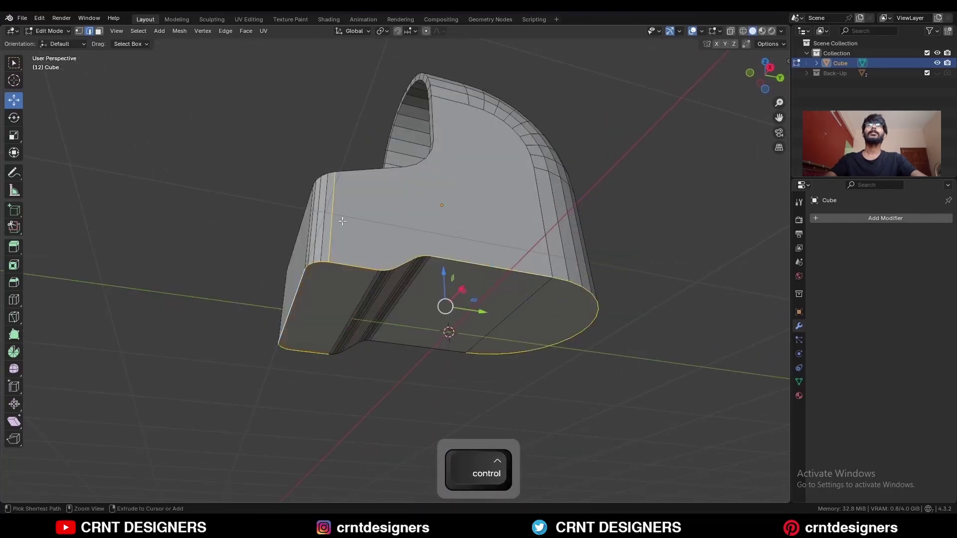
middle_drag(358, 210, 647, 228)
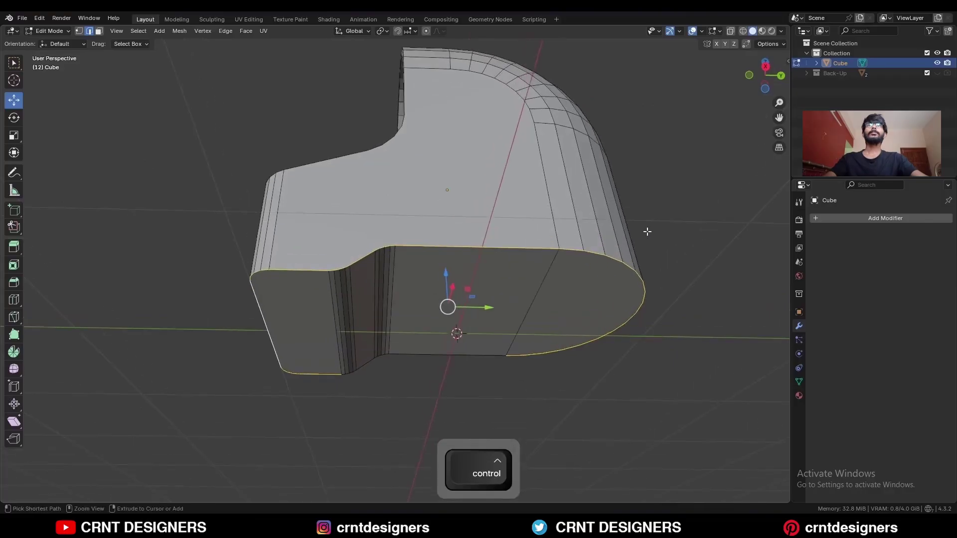
key(ctrl+b)
key(shift)
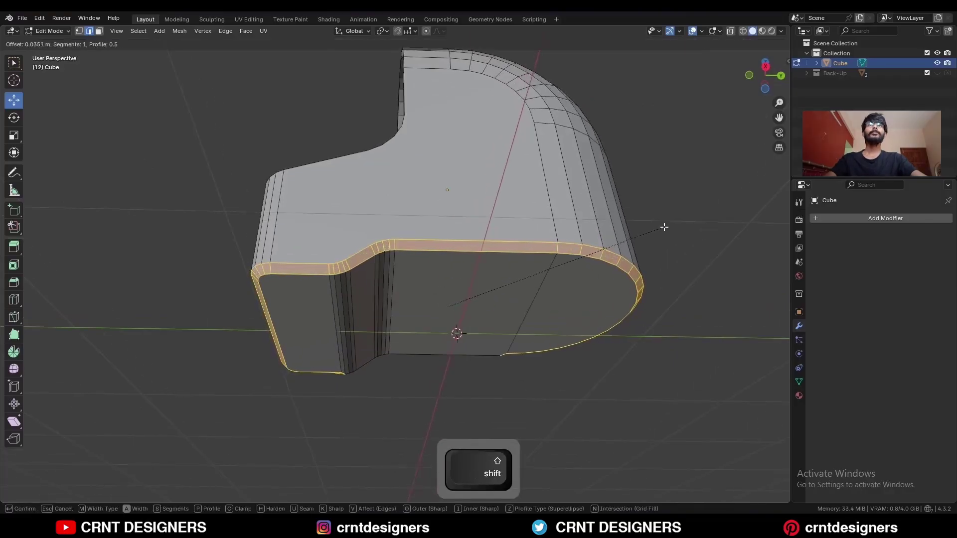
Duplicate all the underside faces inside the beveled rim in place and separate them into a new object
key(3)
drag(499, 248, 344, 286)
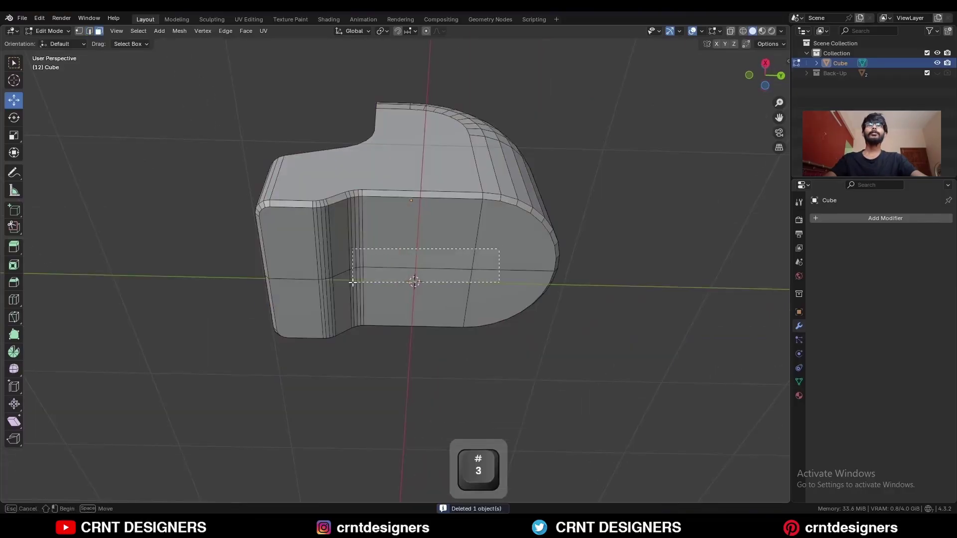
middle_drag(379, 294, 414, 344)
ctrl+middle_drag(414, 344, 414, 304)
middle_drag(309, 324, 292, 294)
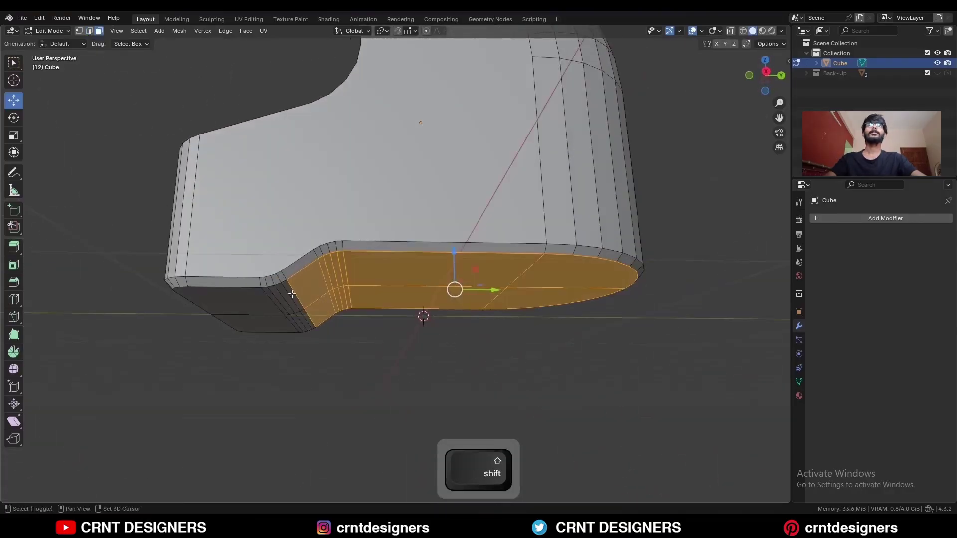
click(766, 71)
key(shift+d)
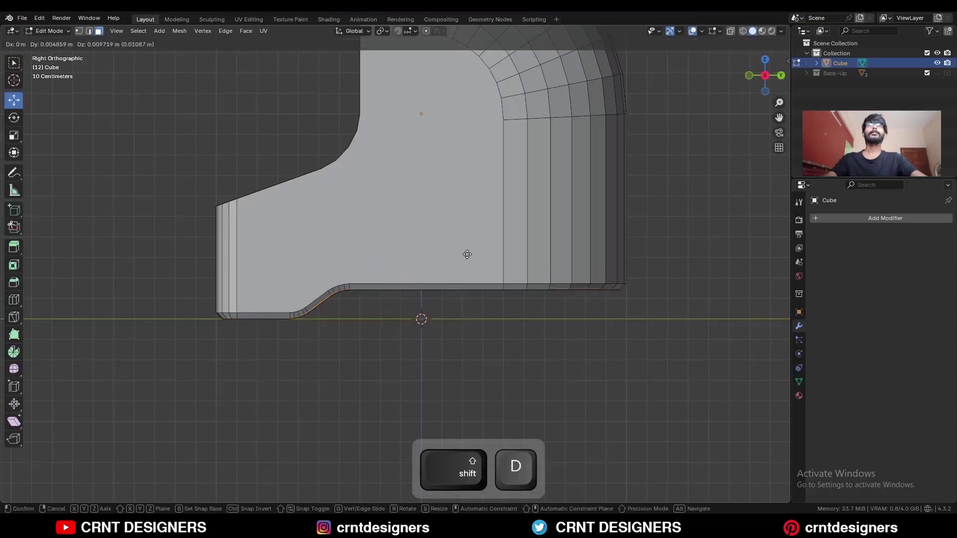
right_click(509, 238)
key(p)
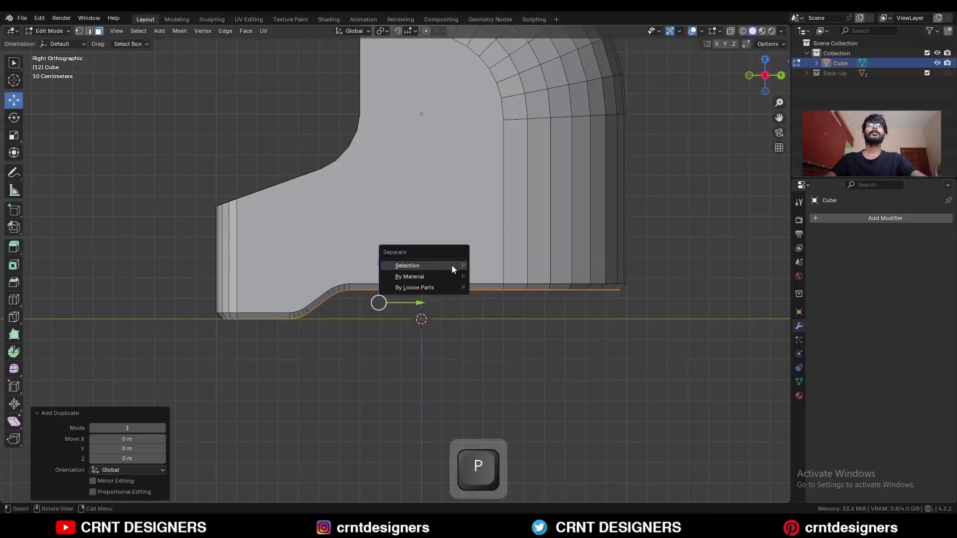
click(451, 268)
Extrude all faces of the separated underside object and move them about 0.146 m down along Z
key(Tab)
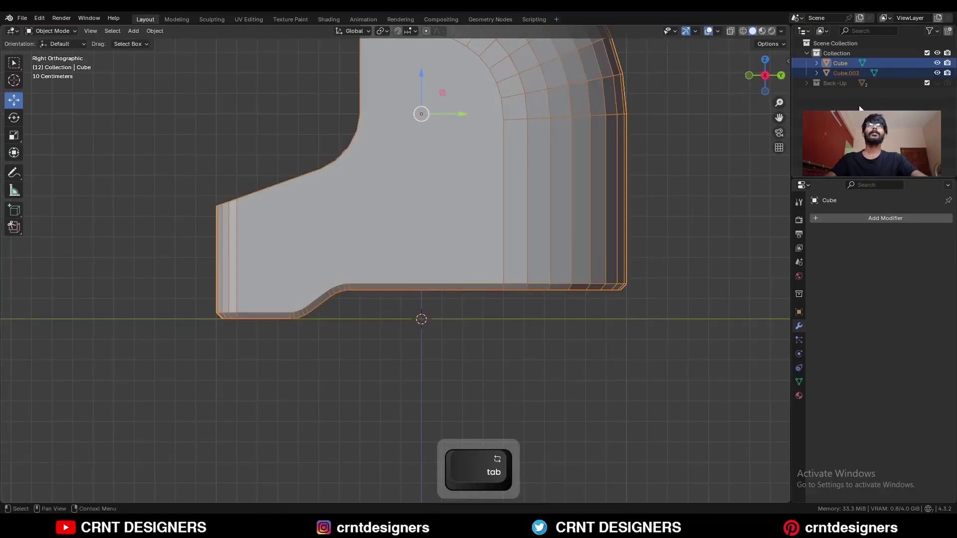
click(848, 73)
key(Tab)
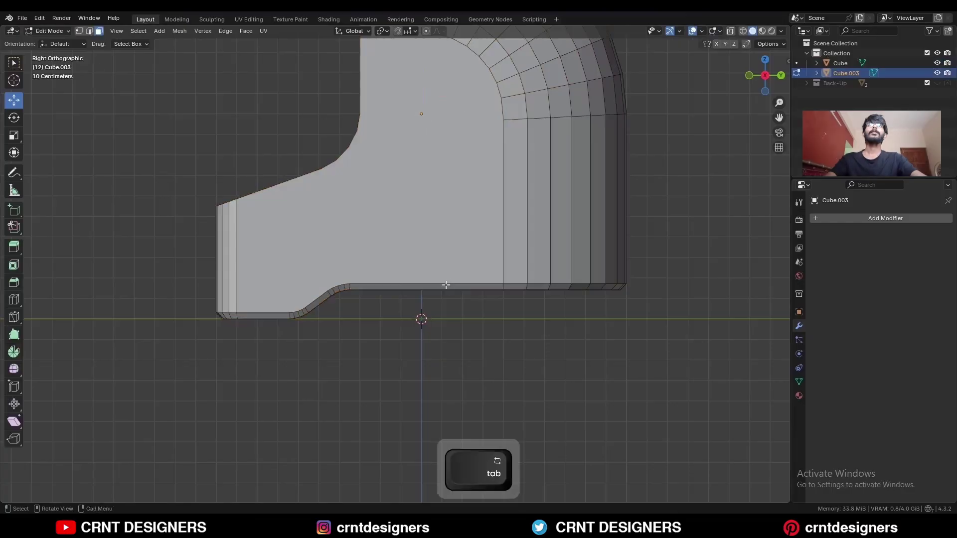
key(a)
key(e)
right_click(442, 269)
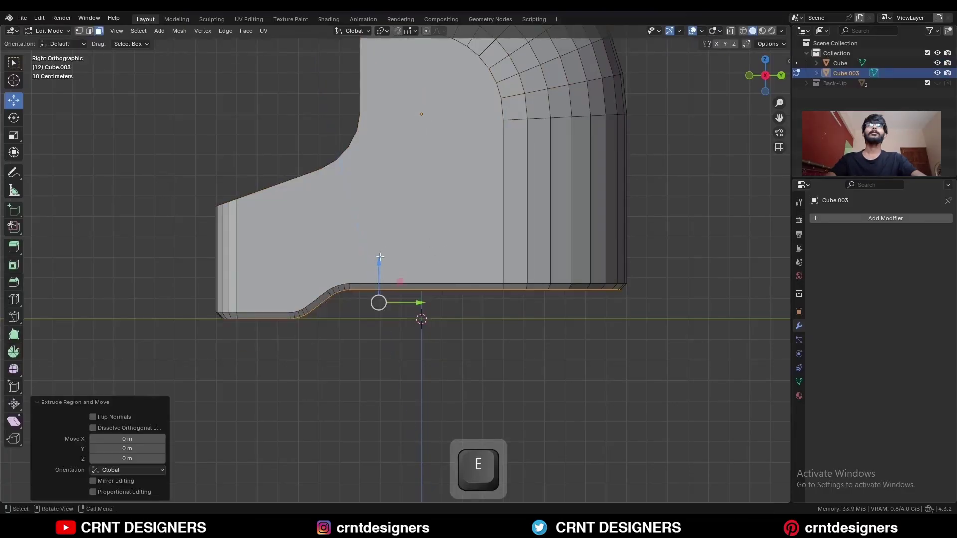
drag(379, 272, 381, 319)
scroll(414, 328, up, 1)
ctrl+middle_drag(414, 328, 486, 271)
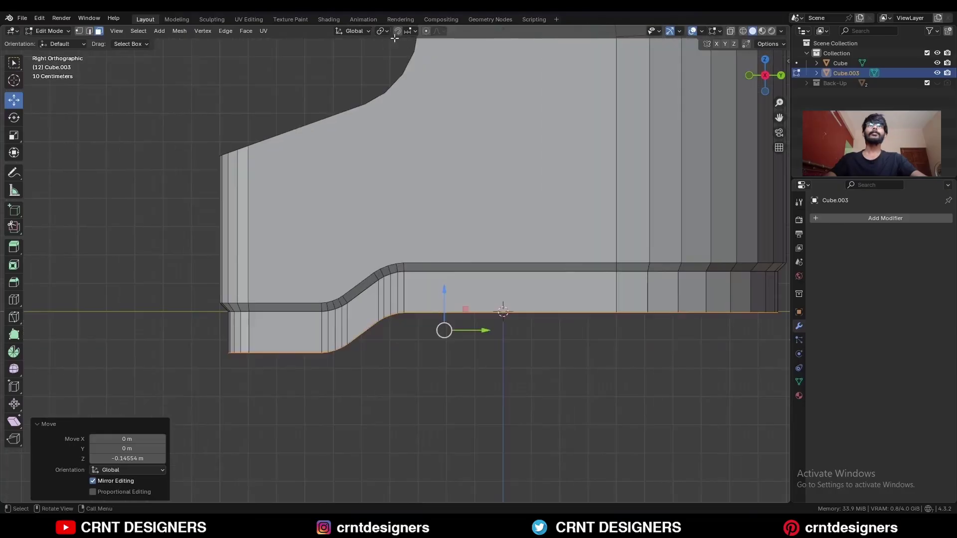
Set the pivot to the 3D cursor and flatten the extruded bottom faces by scaling them to 0 along Z
click(382, 30)
click(396, 69)
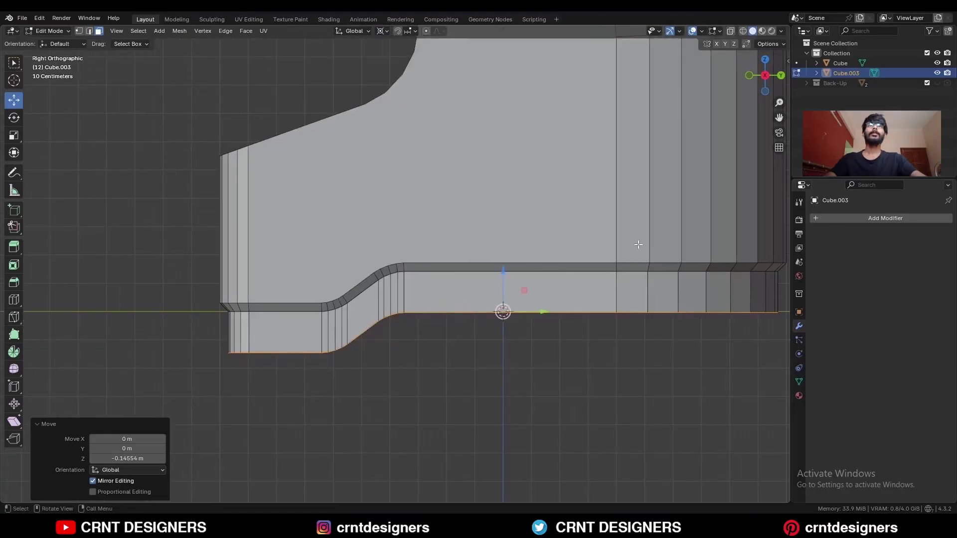
key(s)
key(z)
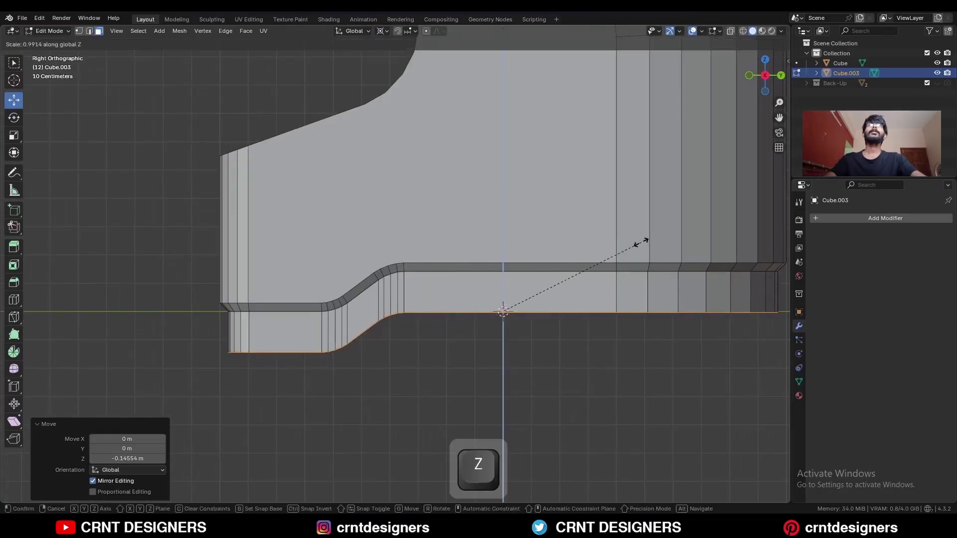
key(0)
click(640, 244)
key(Tab)
middle_drag(640, 244, 544, 312)
key(alt+shift+z)
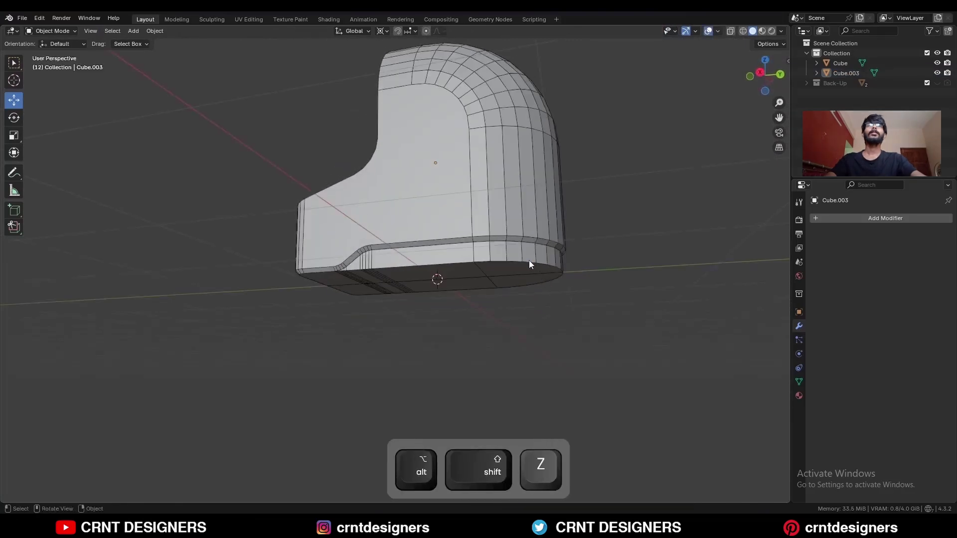
Isolate the base object and merge the overlapping vertices at the near corner where the flat front meets the slope
click(529, 262)
key(slash)
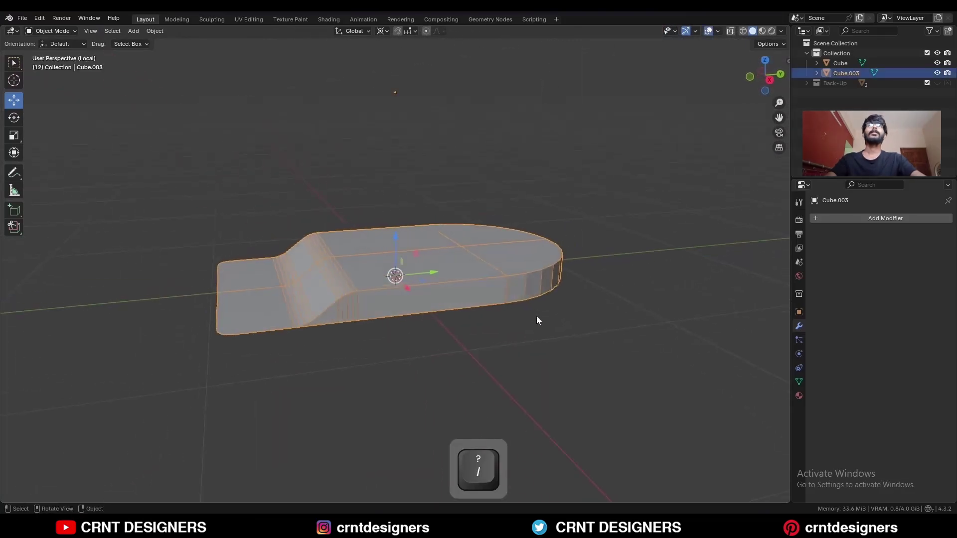
key(alt+z)
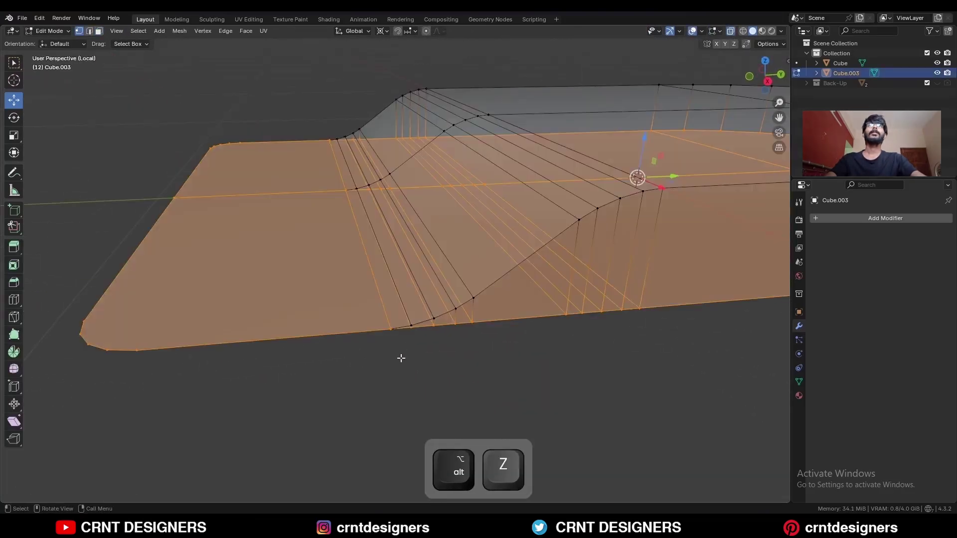
click(401, 327)
ctrl+middle_drag(401, 327, 402, 314)
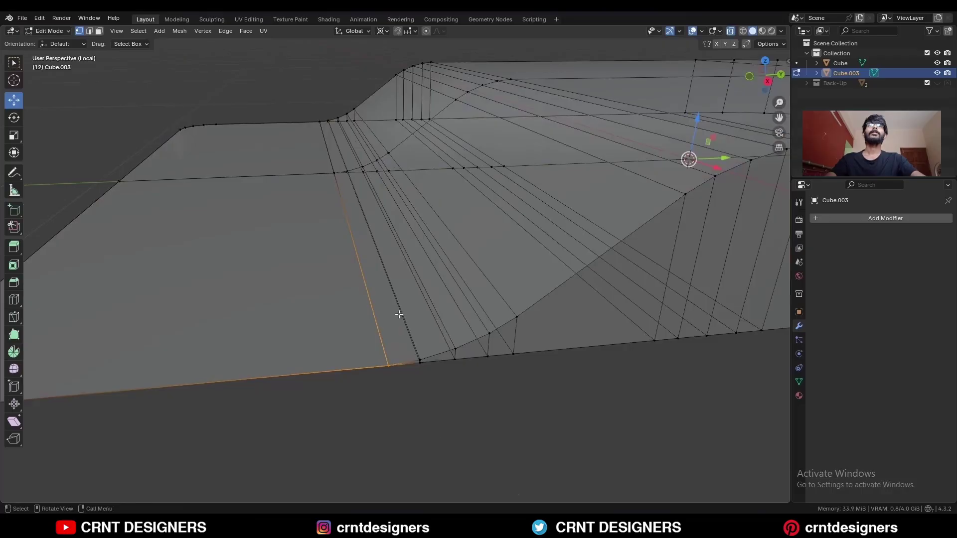
key(m)
click(392, 274)
Merge the overlapping vertices at the far corner and at the middle of the slope's front edge at their center
click(323, 128)
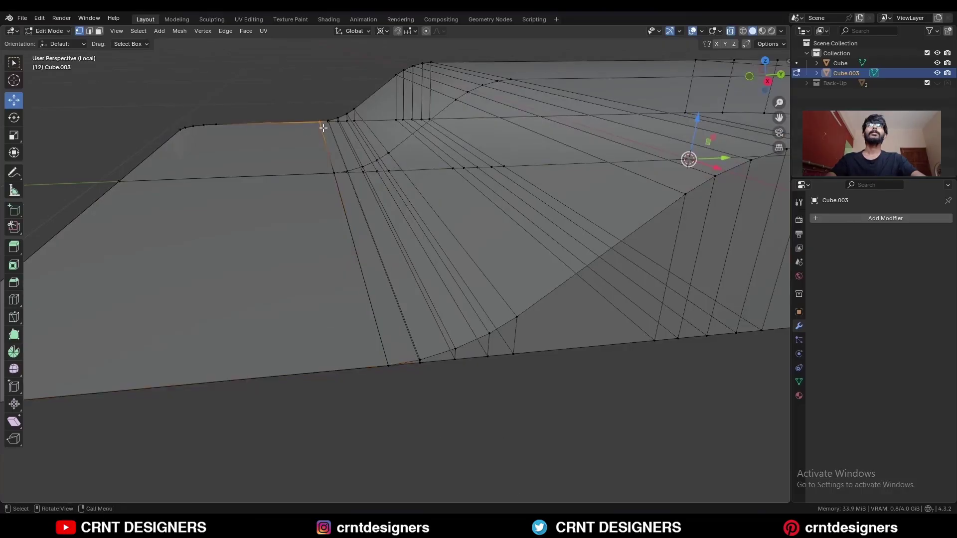
key(m)
click(323, 129)
drag(342, 182, 324, 160)
key(m)
click(325, 160)
ctrl+middle_drag(303, 142, 301, 160)
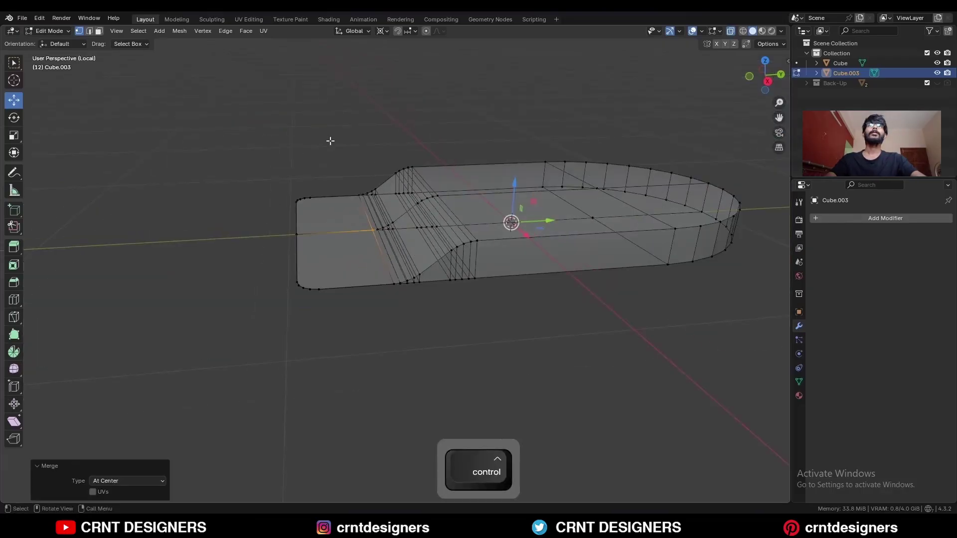
Delete the vertices of the flat front section of the base object, leaving the mesh from the slope backward
key(ctrl+l)
key(x)
click(316, 174)
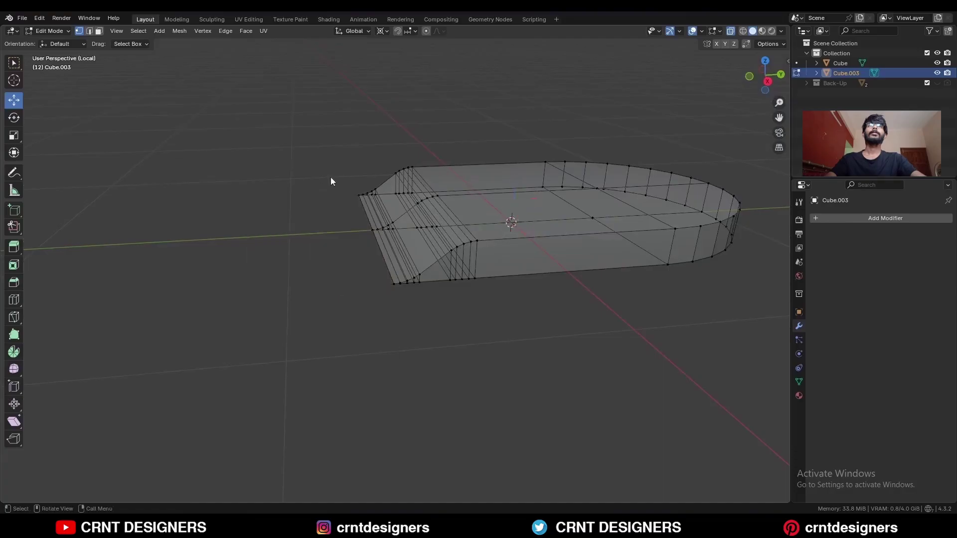
key(Tab)
key(alt+z)
Merge the two nearly coincident vertices beside the slope's near front corner at the last selected one
key(Tab)
scroll(349, 299, up, 4)
click(309, 326)
shift+click(311, 332)
key(m)
click(308, 379)
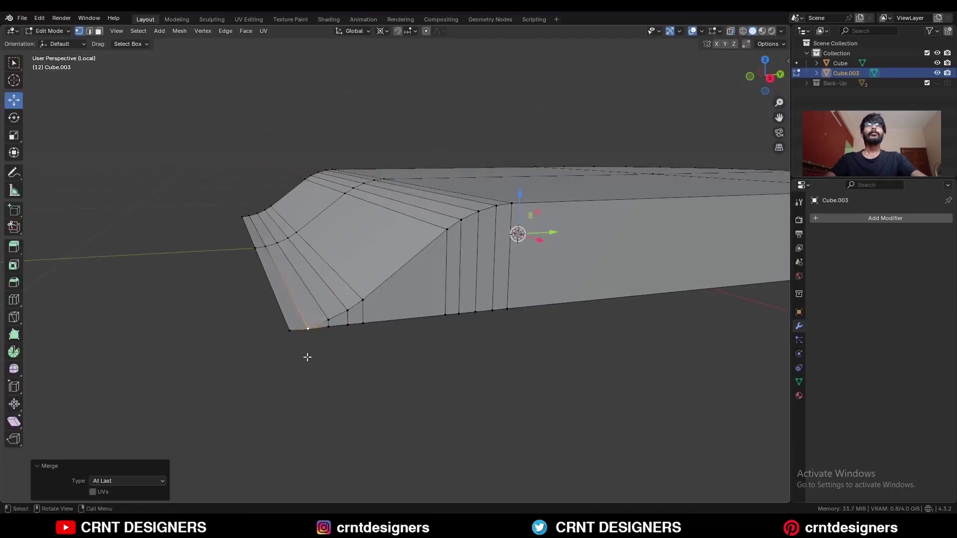
Delete the thin leftover faces along the front edge of the base object's slope
middle_drag(307, 357, 389, 312)
key(3)
click(365, 336)
shift+click(509, 273)
key(x)
click(510, 293)
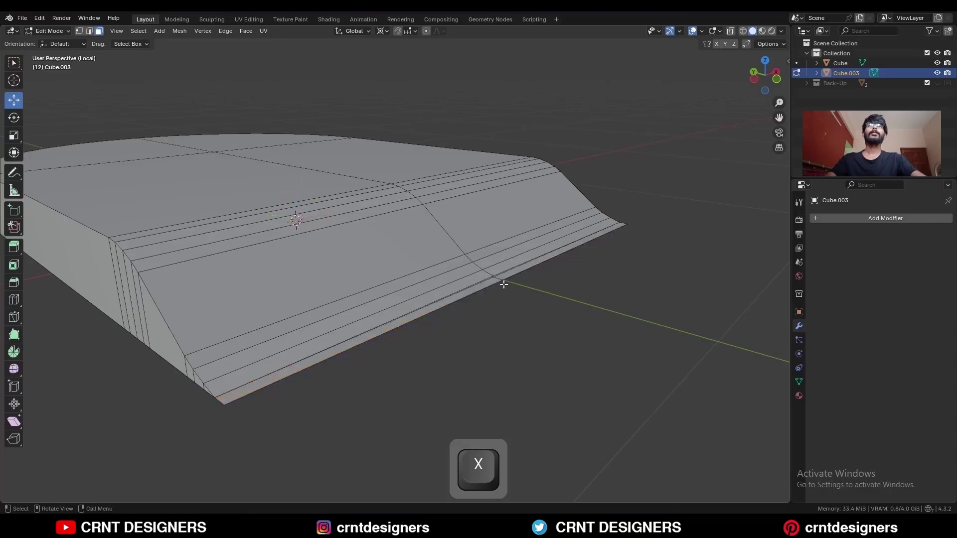
click(496, 281)
shift+click(505, 276)
key(x)
click(505, 277)
Merge the leftover vertices at the middle of the slope's front edge and bring the whole model back from isolation
key(1)
middle_drag(506, 277, 446, 337)
key(m)
click(480, 297)
key(Tab)
key(slash)
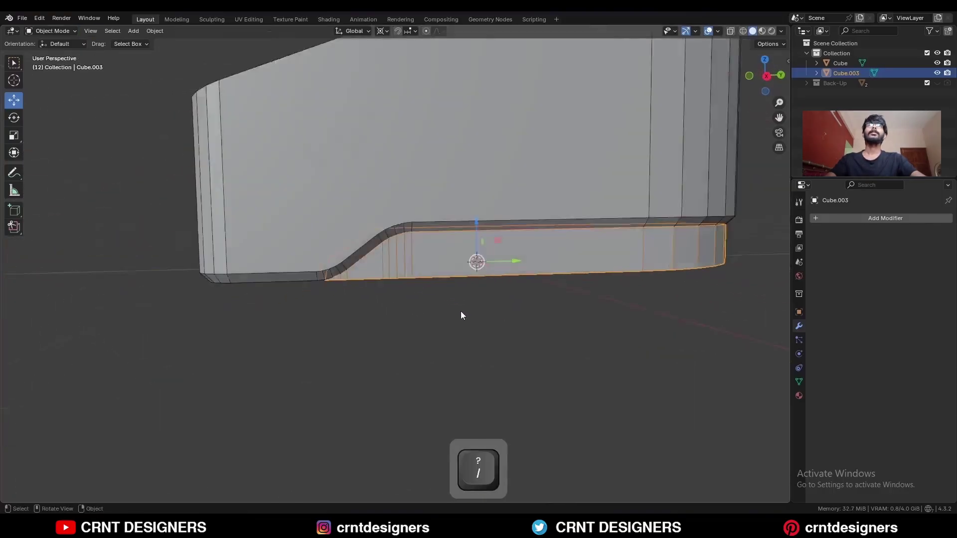
Inspect the base piece fitted beneath the body with overlays hidden, and save the file
click(387, 327)
middle_drag(388, 328, 399, 349)
click(391, 265)
shift+middle_drag(419, 214, 339, 272)
click(431, 348)
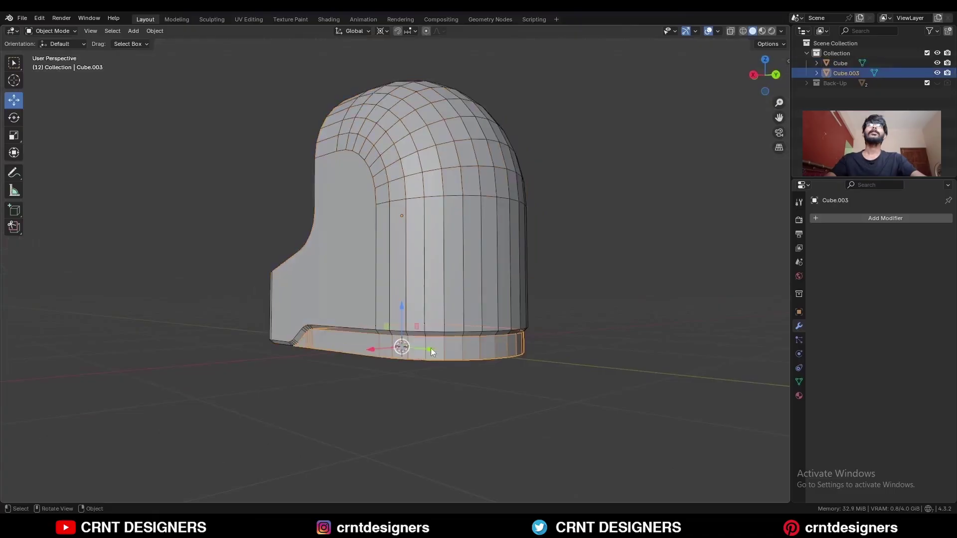
middle_drag(431, 348, 491, 330)
click(505, 331)
key(alt+shift+z)
key(ctrl+s)
scroll(492, 339, up, 2)
key(alt+shift+z)
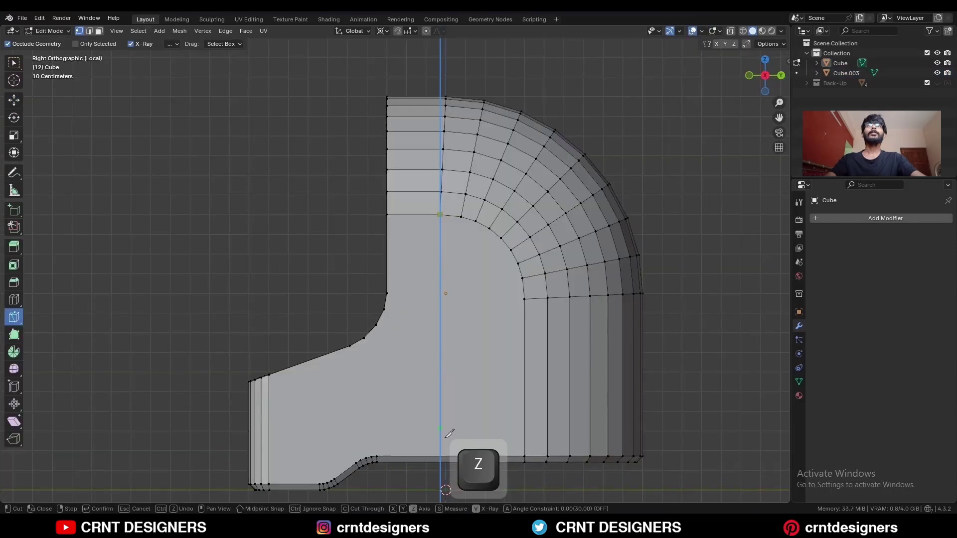
Knife-cut lines across the body's flat side wall meeting at the arch's center, and a grid into the right half of the recess's back wall
key(space)
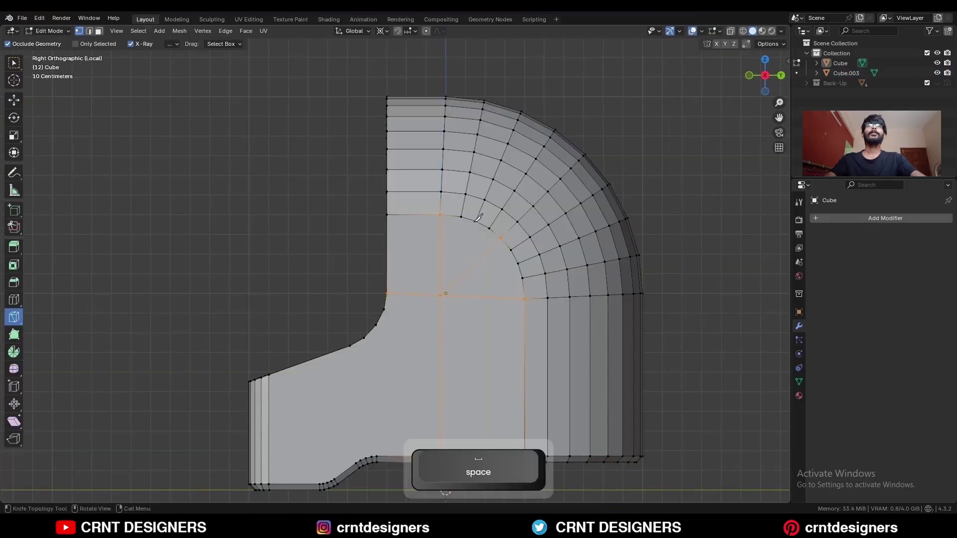
middle_drag(478, 218, 498, 224)
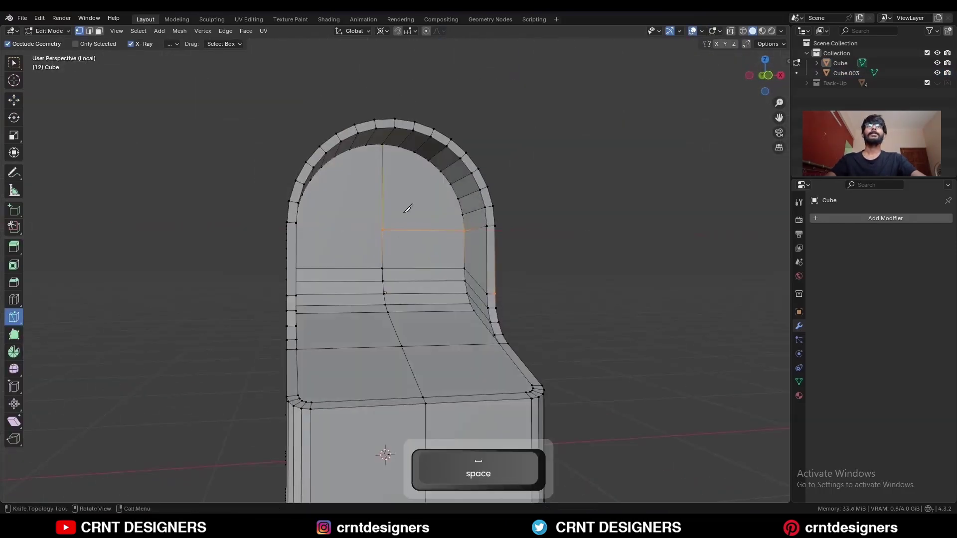
middle_drag(408, 208, 426, 176)
click(439, 296)
key(z)
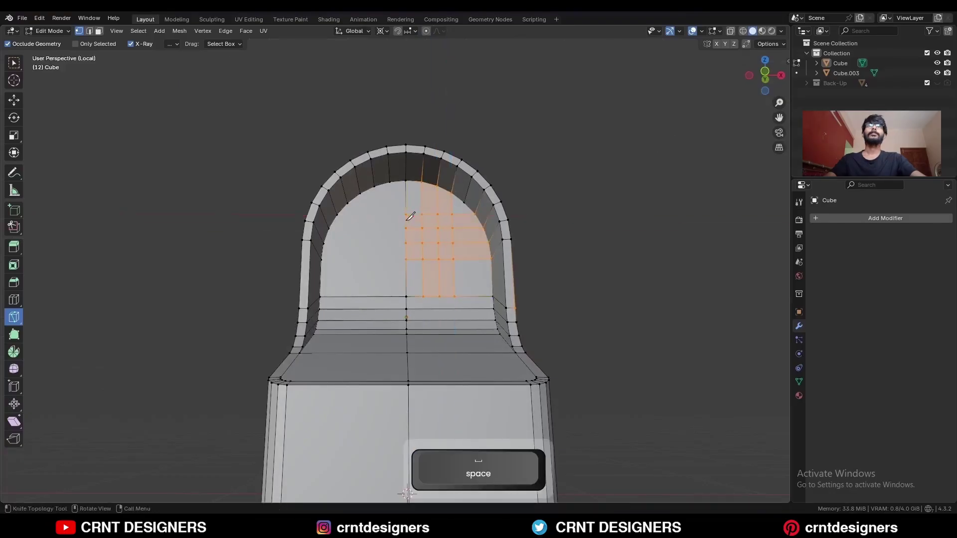
Add lengthwise loop cuts through the recess's curved bend on the right half, and knife-cut matching edges across the sloped top to the front corner
key(KP_1)
key(ctrl+r)
click(442, 323)
right_click(433, 323)
shift+middle_drag(441, 194, 497, 353)
key(space)
key(KP_7)
click(456, 318)
click(469, 128)
key(space)
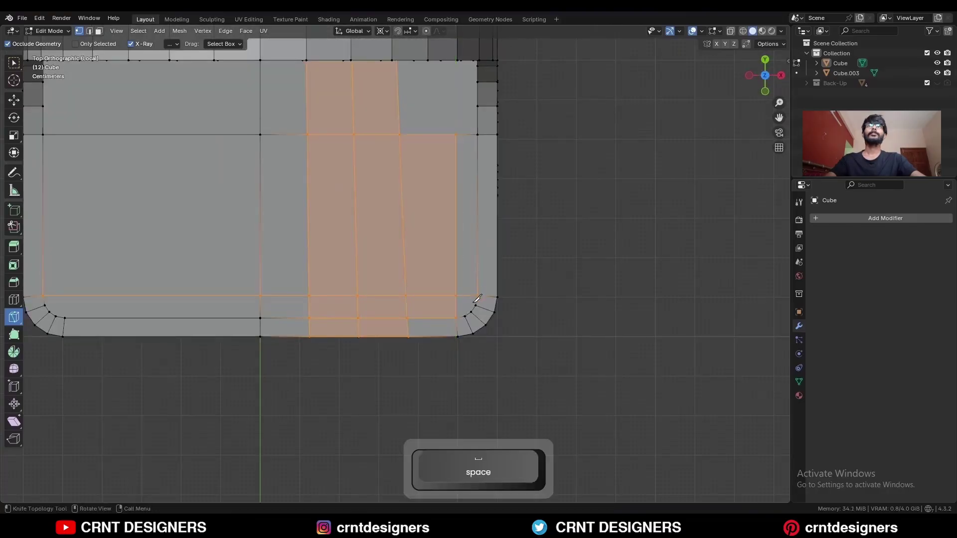
Inset the faces of the arched recess and its curved bend by about 0.057 m
middle_drag(473, 193, 470, 243)
key(i)
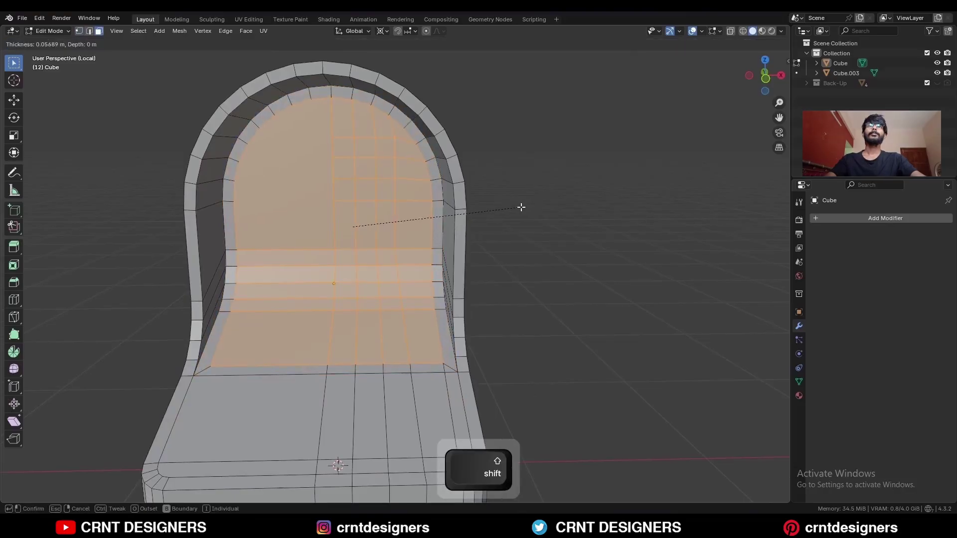
click(520, 209)
Merge the vertices at the inset's lower right corner and dissolve the diagonal edge there
middle_drag(506, 274, 489, 284)
scroll(487, 298, up, 1)
key(1)
click(433, 347)
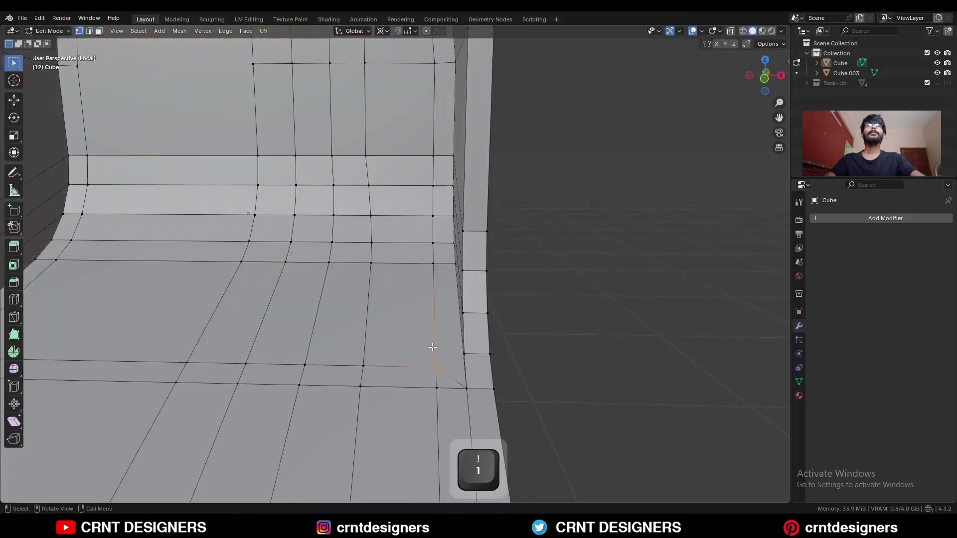
key(m)
click(443, 342)
key(2)
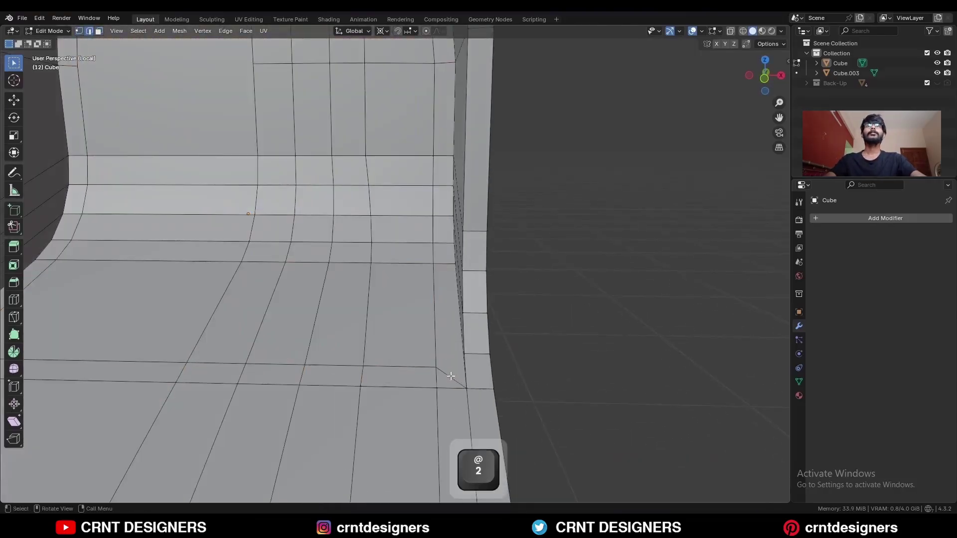
key(ctrl+x)
Bevel the edge loops around the recess and the body's outer rim by 0.0136 m with 2 segments
middle_drag(455, 306, 486, 305)
scroll(486, 305, down, 2)
alt+click(485, 168)
alt+shift+click(541, 283)
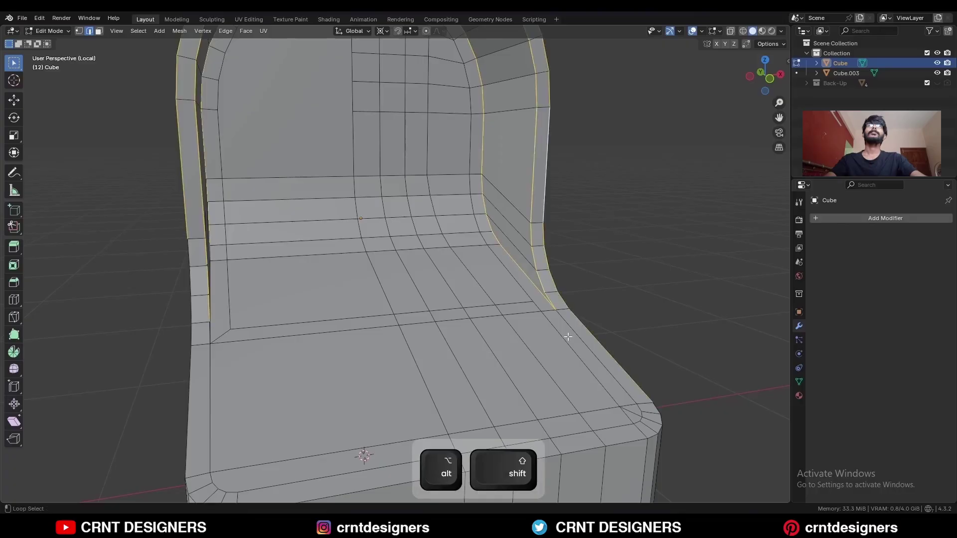
middle_drag(568, 337, 606, 290)
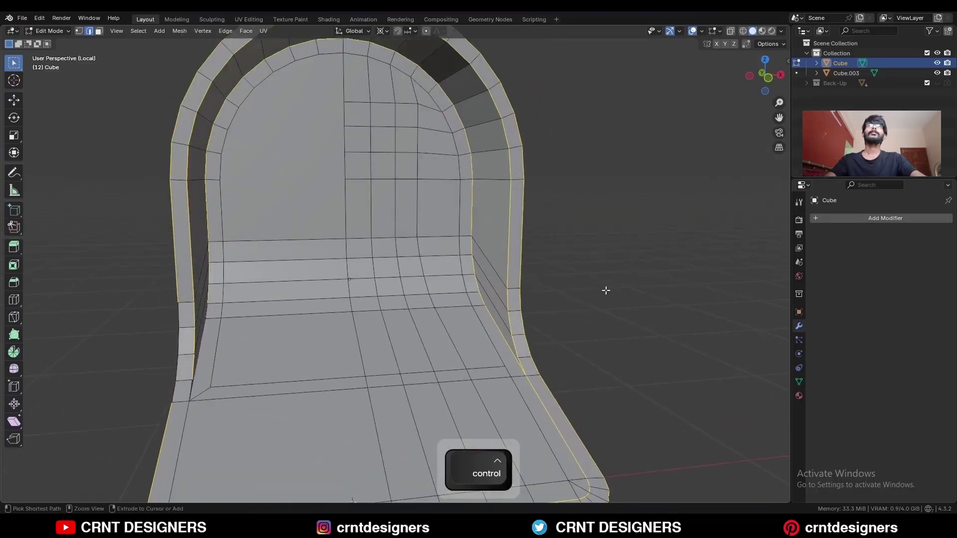
key(ctrl+b)
click(514, 283)
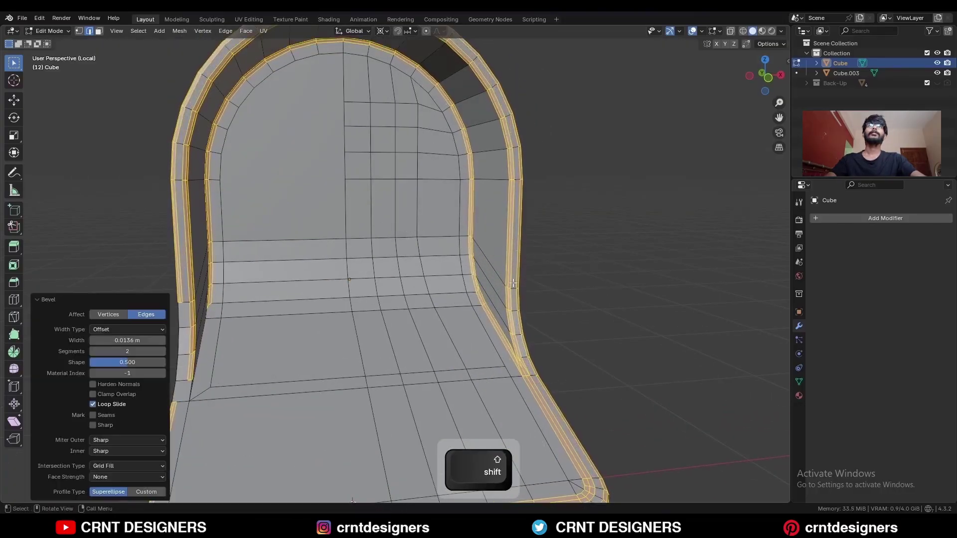
Set the rim bevel's shape to 1.000 and turn off Loop Slide
drag(122, 364, 232, 355)
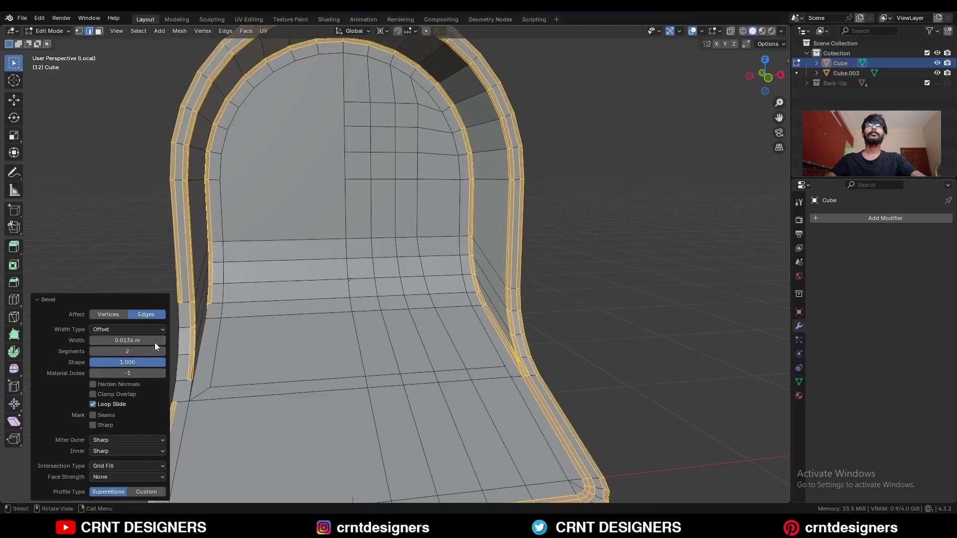
shift+middle_drag(665, 346, 618, 295)
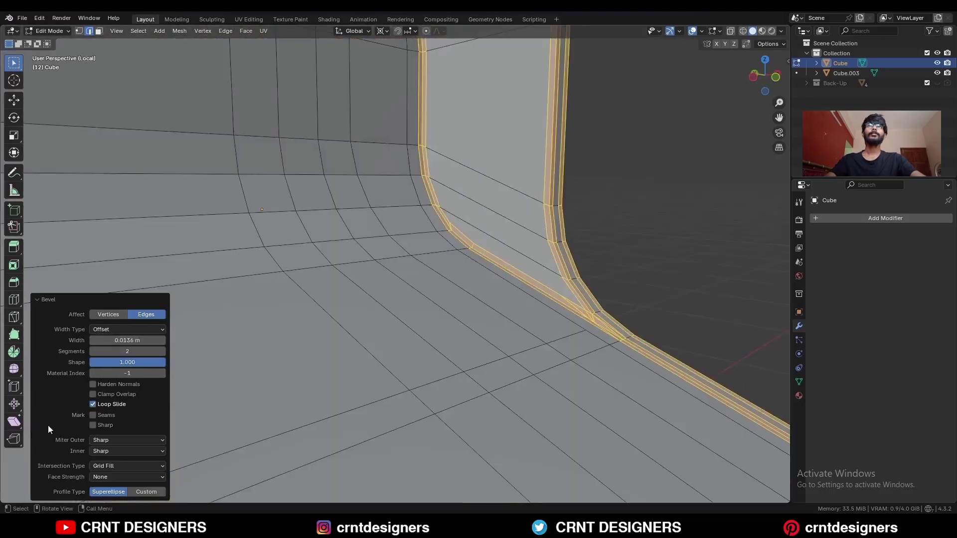
click(93, 404)
shift+middle_drag(618, 250, 559, 269)
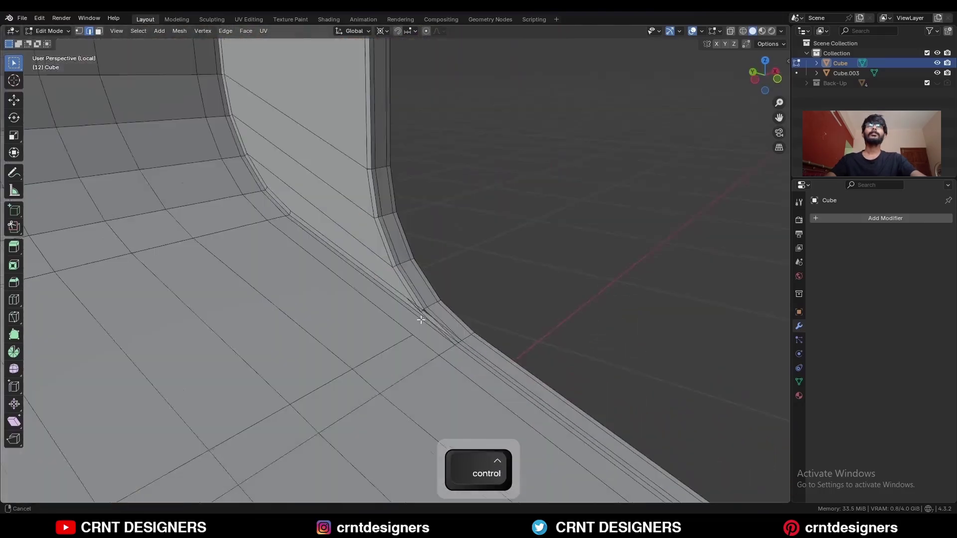
Merge the separated bevel vertices at the pointed corner where the recess's inner edge meets the outer rim
ctrl+middle_drag(421, 317, 477, 322)
key(1)
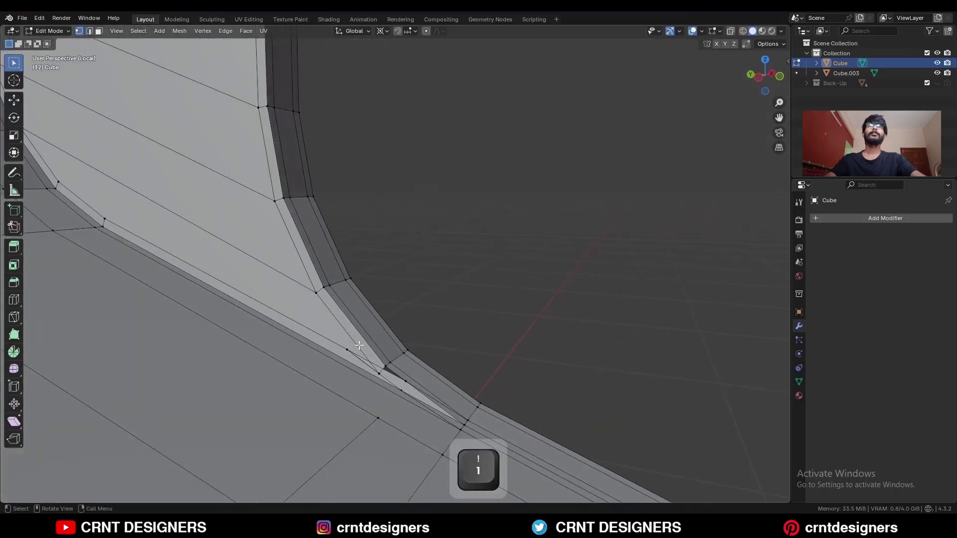
key(shift)
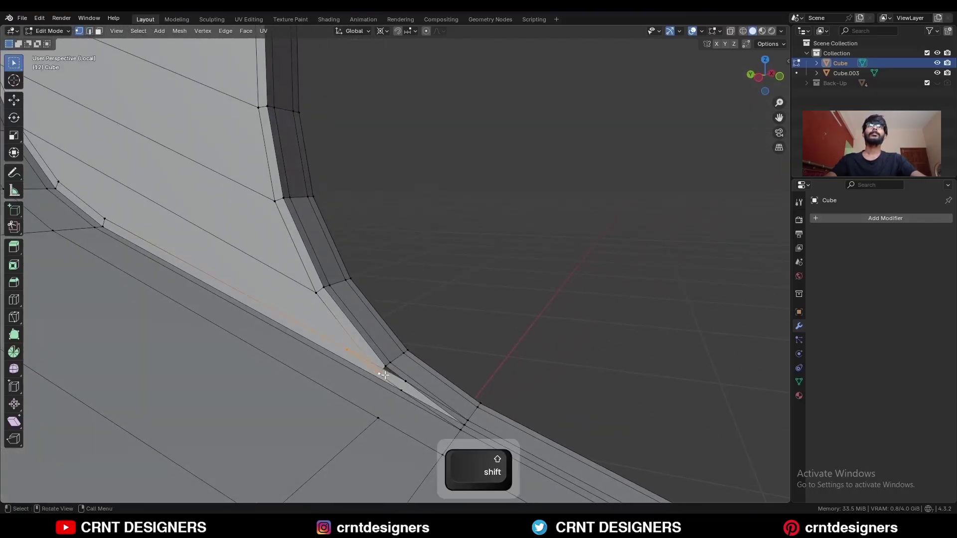
key(m)
click(371, 422)
click(406, 385)
middle_drag(406, 385, 462, 290)
Dissolve the surplus edges in the narrow corner where the two rim bevels converge
key(2)
key(ctrl+z)
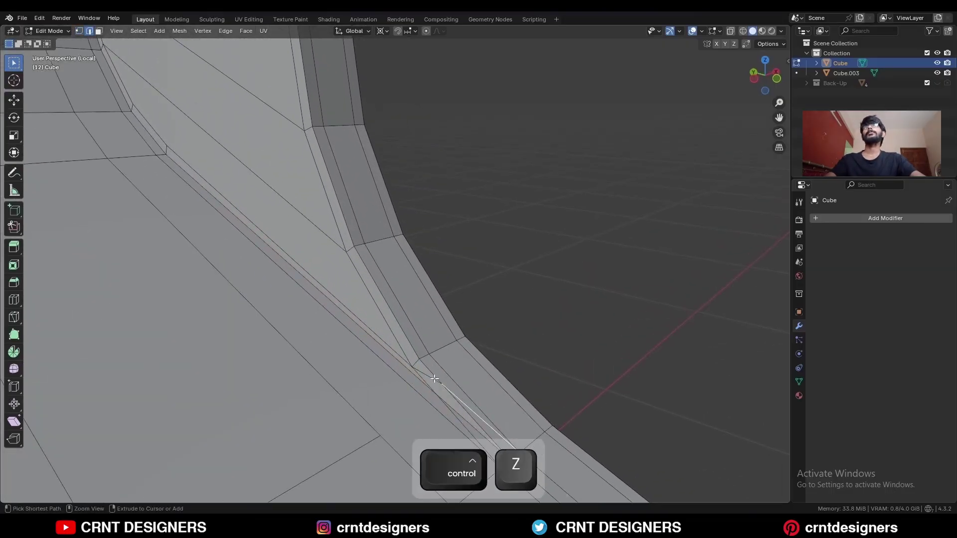
key(ctrl+x)
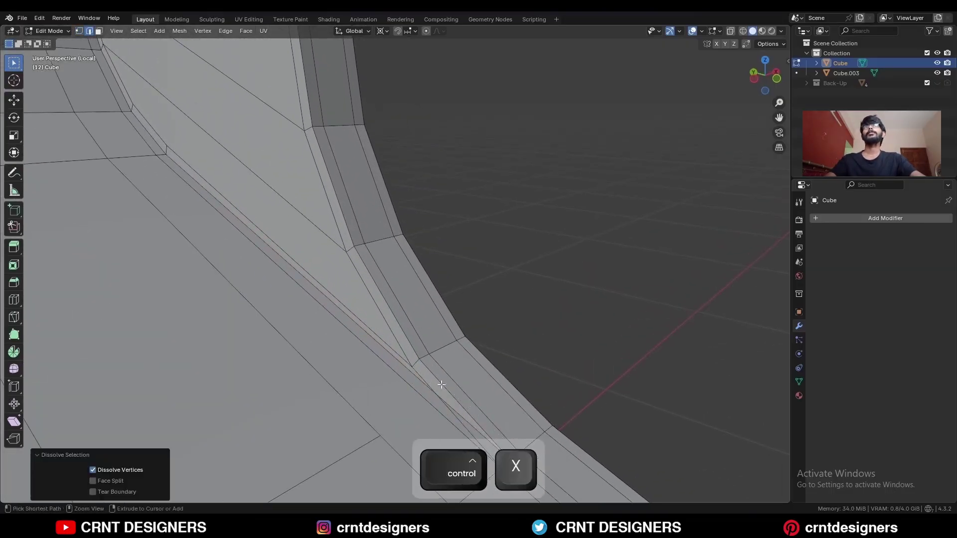
middle_drag(442, 384, 359, 257)
key(2)
key(ctrl+x)
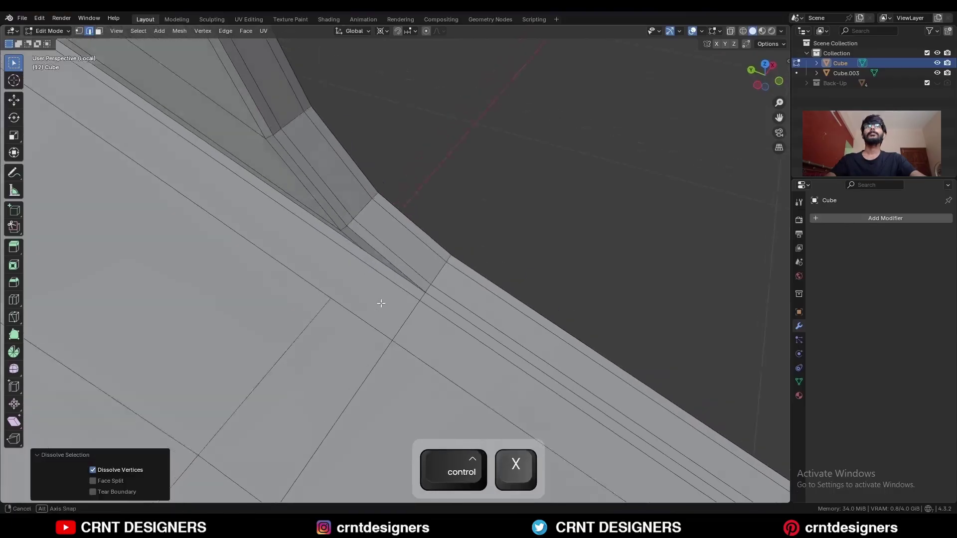
Knife-cut new edges at the corner to extend the cross edge of the sloped floor into the beveled strip
middle_drag(380, 303, 366, 322)
alt+click(366, 322)
click(20, 314)
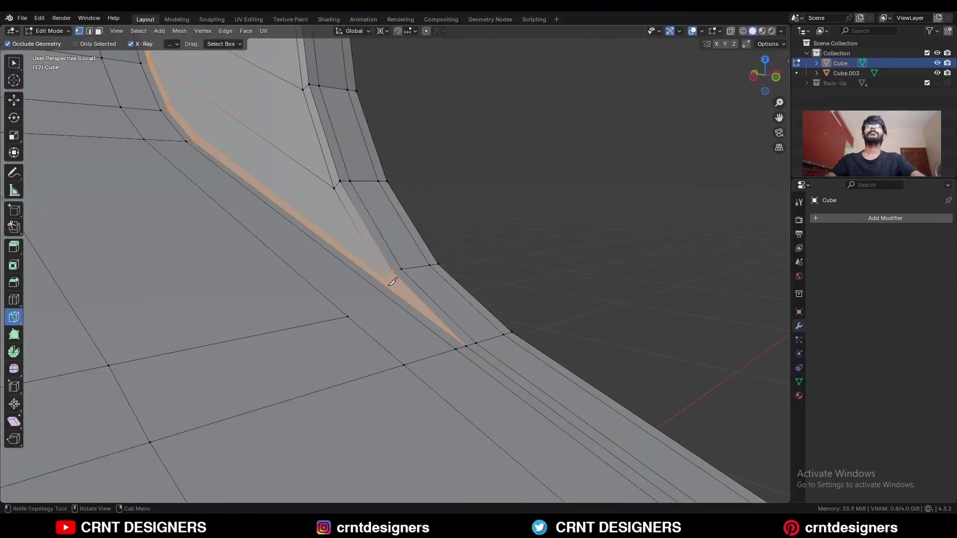
click(406, 300)
key(space)
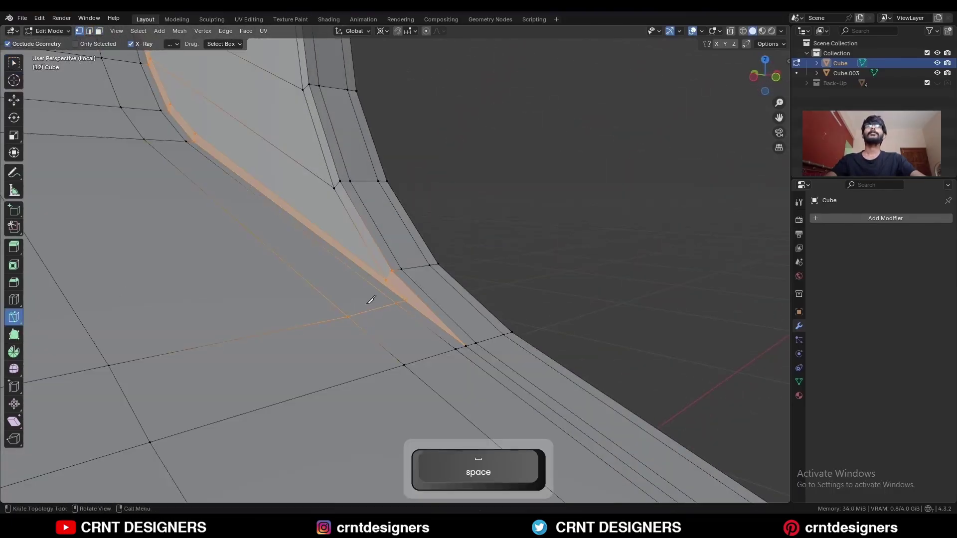
Merge all of the body's vertices by distance and check the face loops running through the beveled corner
key(alt+z)
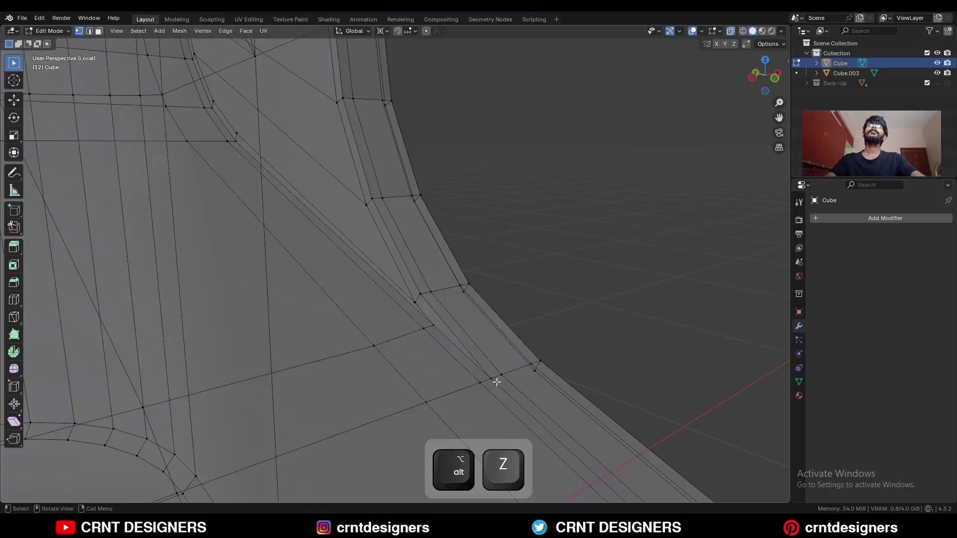
key(a)
key(m)
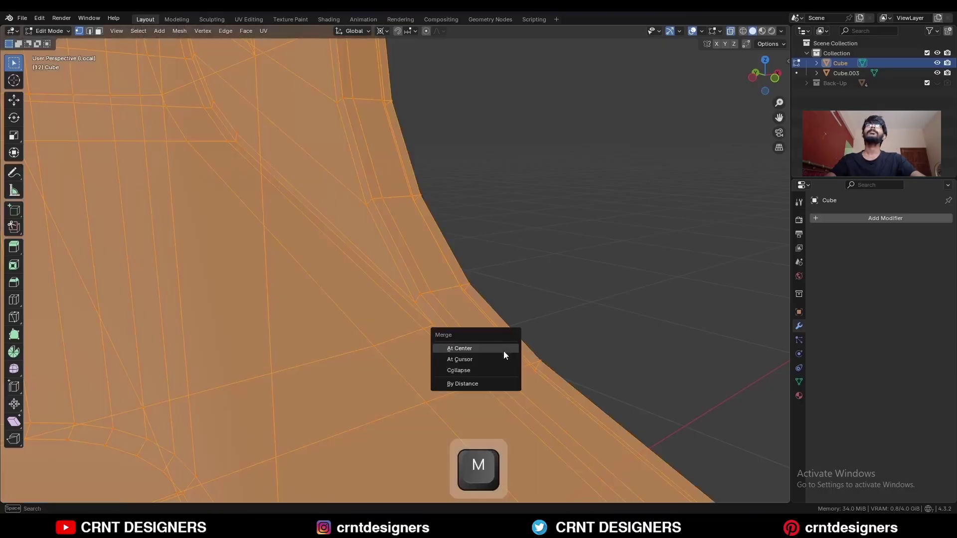
click(492, 385)
key(3)
key(alt+z)
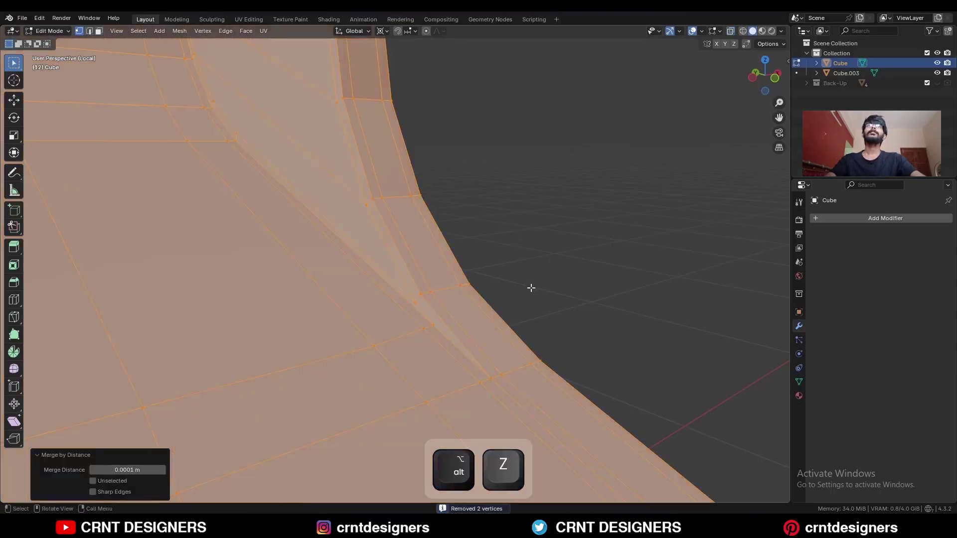
key(alt+a)
alt+click(448, 338)
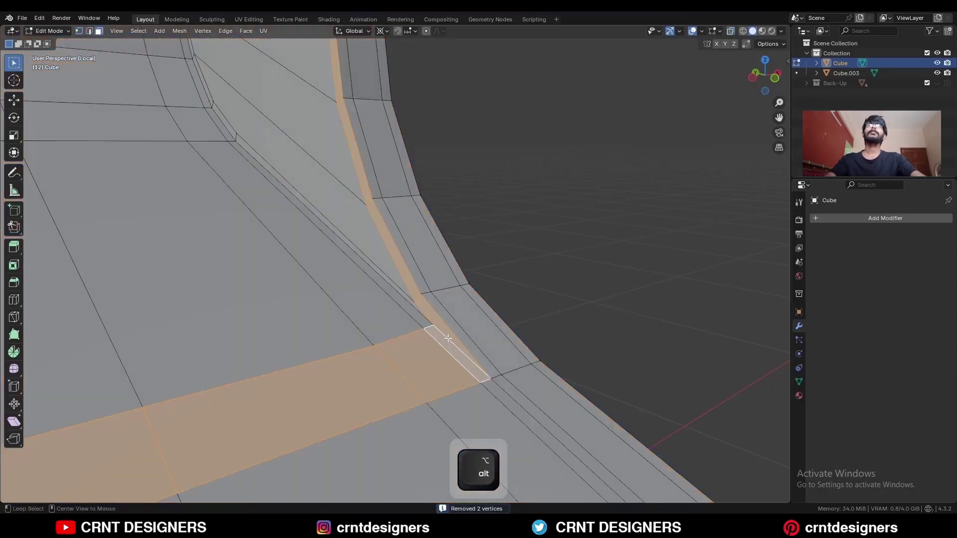
alt+click(480, 353)
alt+click(391, 290)
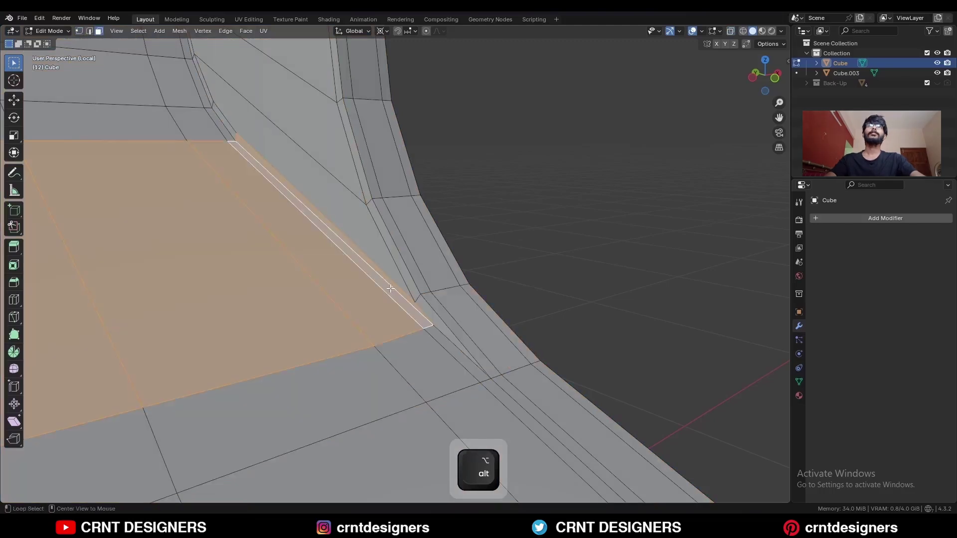
Add a loop cut along the recess's inner side wall, slid toward the recess floor
shift+middle_drag(391, 278, 409, 309)
ctrl+middle_drag(409, 309, 347, 182)
key(ctrl+r)
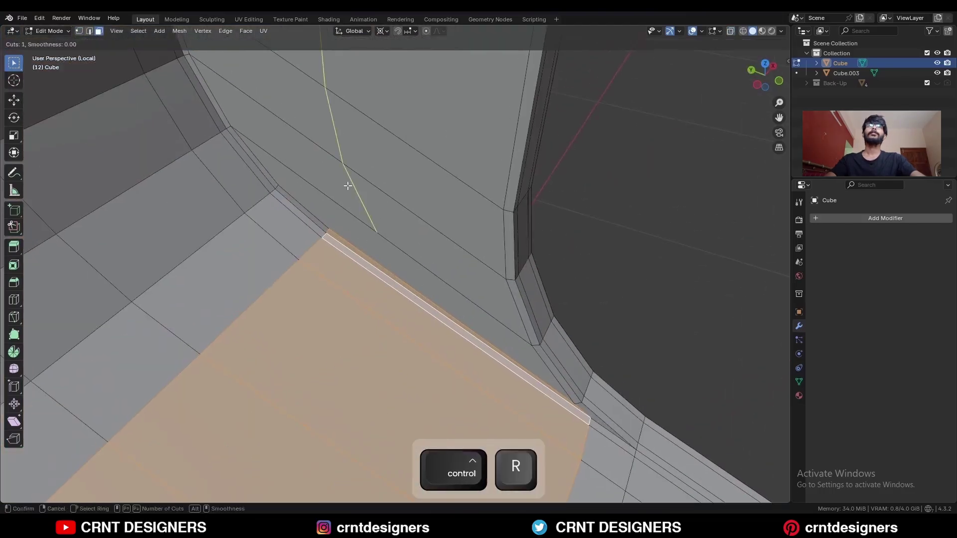
click(339, 172)
click(309, 169)
key(1)
click(340, 206)
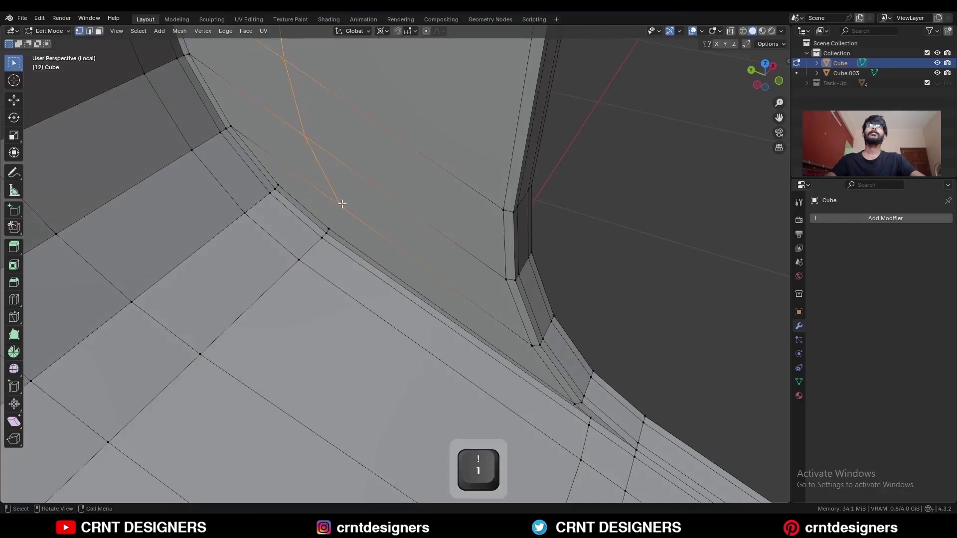
alt+click(370, 224)
middle_drag(370, 225, 433, 302)
shift+middle_drag(492, 352, 530, 251)
key(Tab)
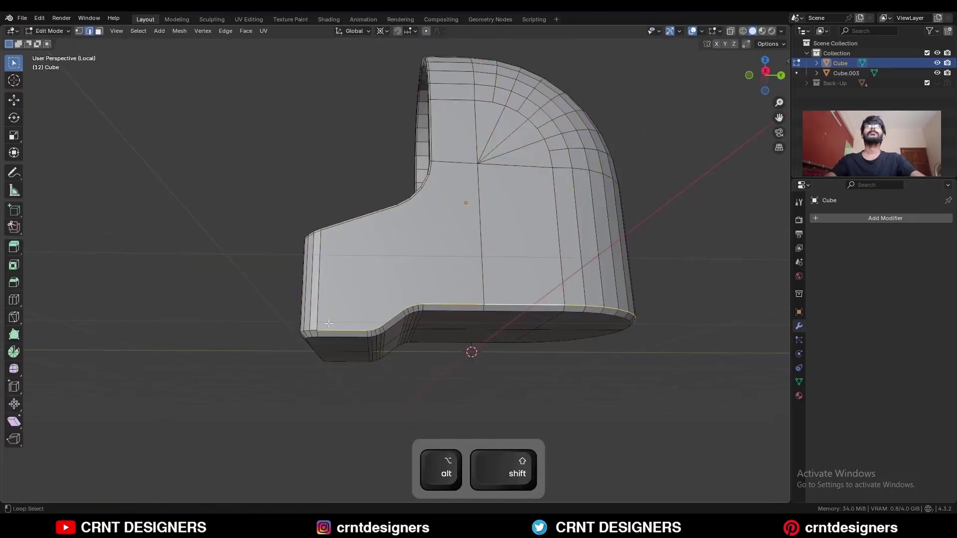
Bevel the edge loops around the body's underside chamfer by about 0.013 m with 2 segments and a profile of 1
alt+shift+click(317, 329)
key(ctrl+z)
middle_drag(317, 329, 331, 275)
alt+shift+click(329, 273)
alt+shift+click(315, 307)
alt+shift+click(486, 289)
shift+middle_drag(567, 342, 499, 323)
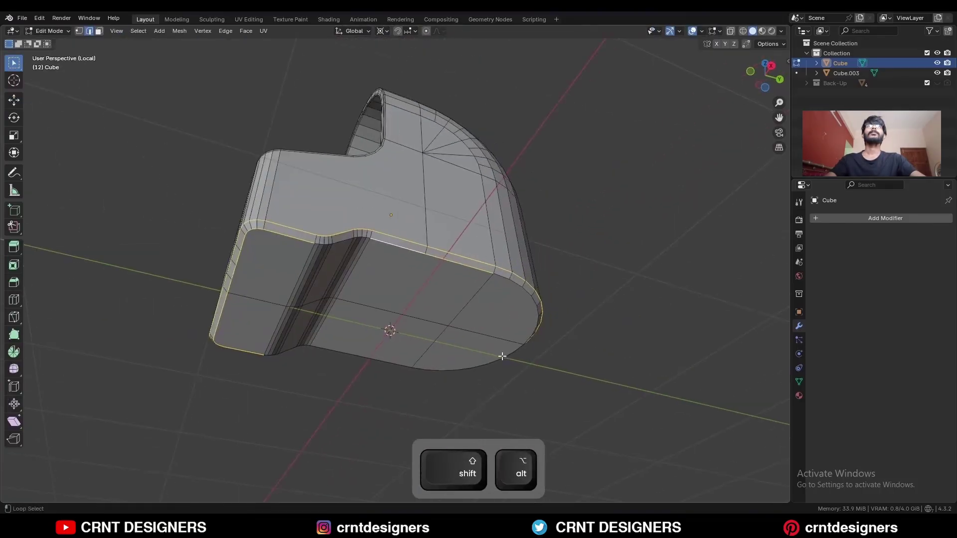
alt+shift+click(502, 362)
alt+shift+click(357, 367)
scroll(349, 319, up, 2)
middle_drag(341, 263, 341, 289)
key(ctrl+b)
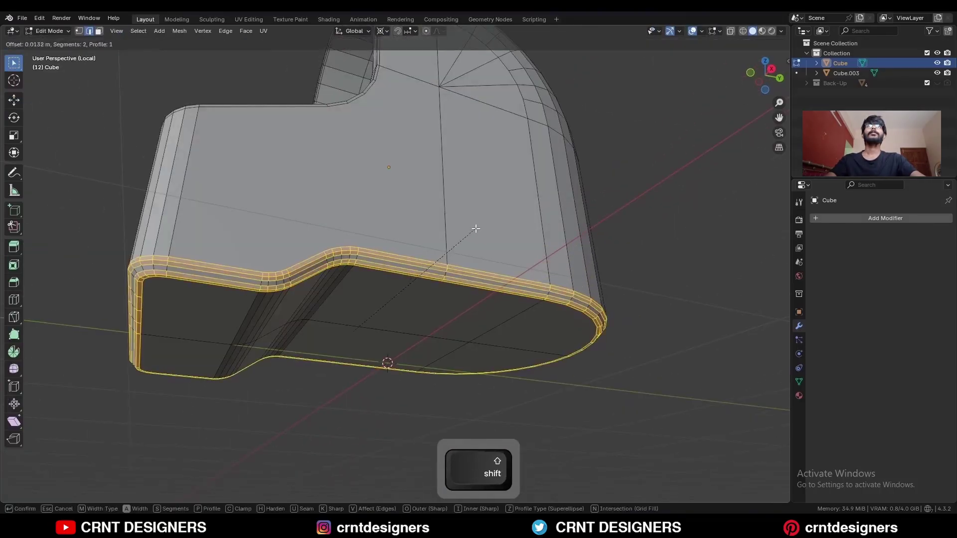
click(466, 229)
Knife-cut the body's side wall from a recess-curve vertex down to the underside strip and straight back to the rear edge
click(13, 317)
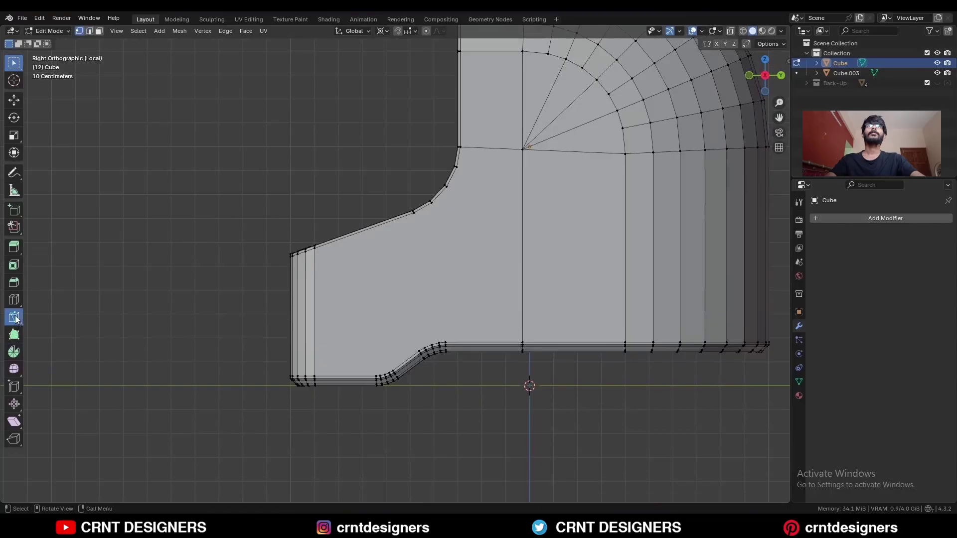
ctrl+middle_drag(444, 354, 441, 323)
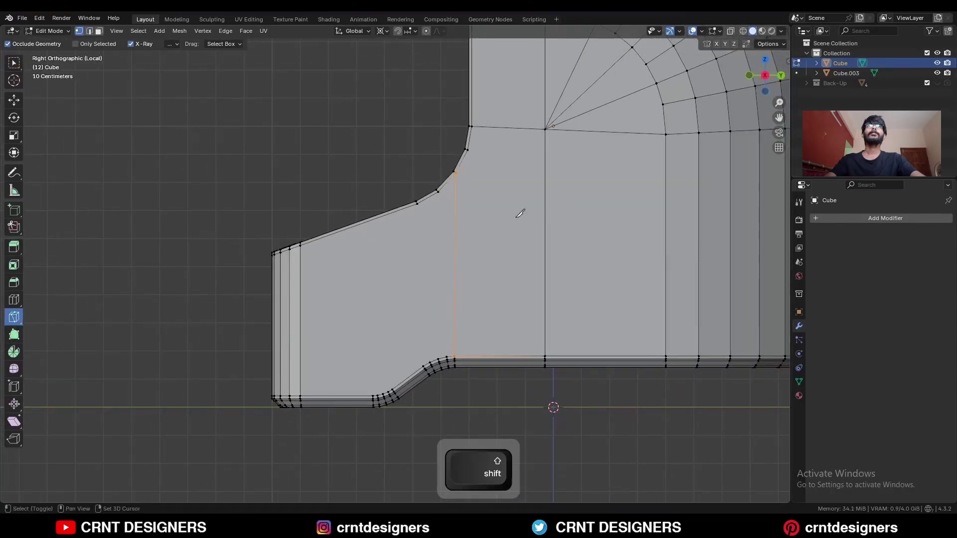
shift+middle_drag(516, 217, 379, 295)
click(319, 251)
key(x)
click(708, 288)
key(space)
Knife-cut a second horizontal edge from the next higher recess-curve vertex to the rear of the body
click(331, 229)
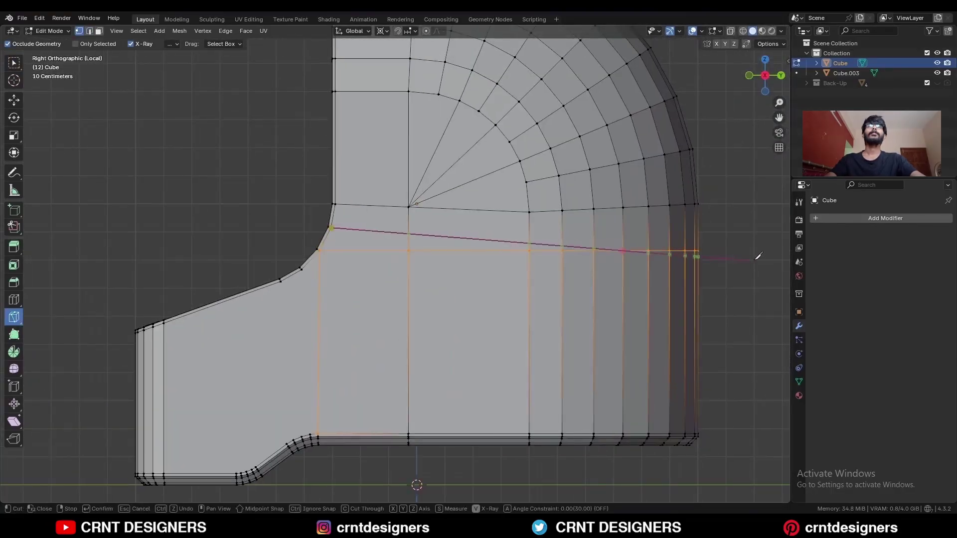
click(748, 230)
key(space)
Knife-cut two slanted edges from the lower recess-curve vertices down to the underside strip at the top of the step
shift+middle_drag(568, 269, 695, 230)
key(ctrl+z)
click(427, 231)
click(437, 396)
key(space)
click(407, 243)
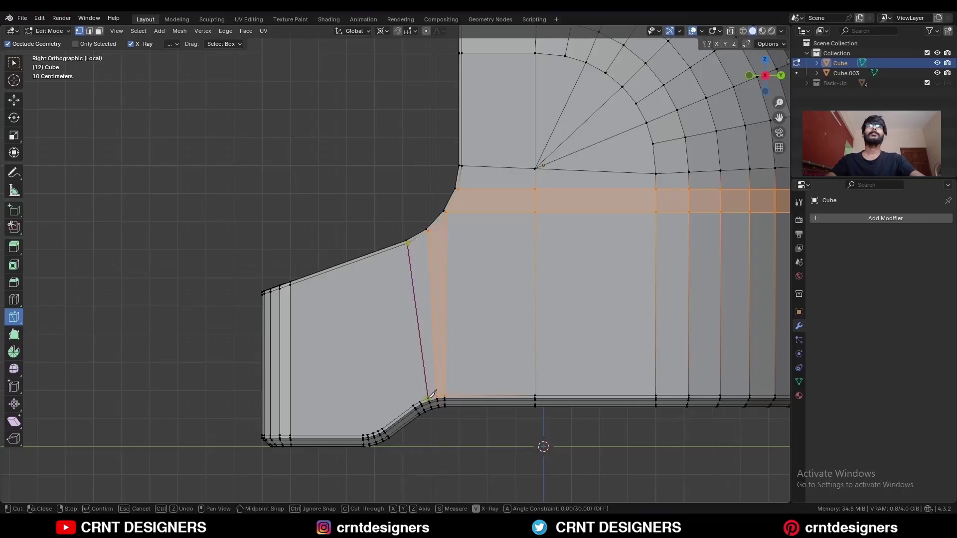
click(427, 398)
key(space)
Merge the slanted cut's stray lower vertex into the neighbouring underside strip vertex with At Last
shift+middle_drag(429, 398, 421, 259)
key(c)
shift+click(418, 400)
key(m)
click(417, 384)
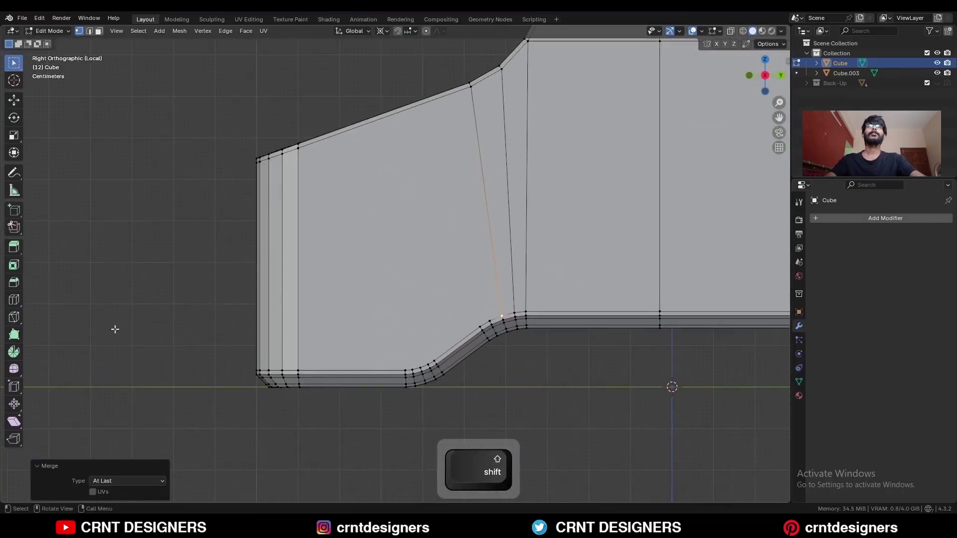
Add a horizontal loop cut through the side wall, slid toward the underside strip with a factor of about -0.764
scroll(545, 278, down, 2)
key(ctrl+r)
click(571, 252)
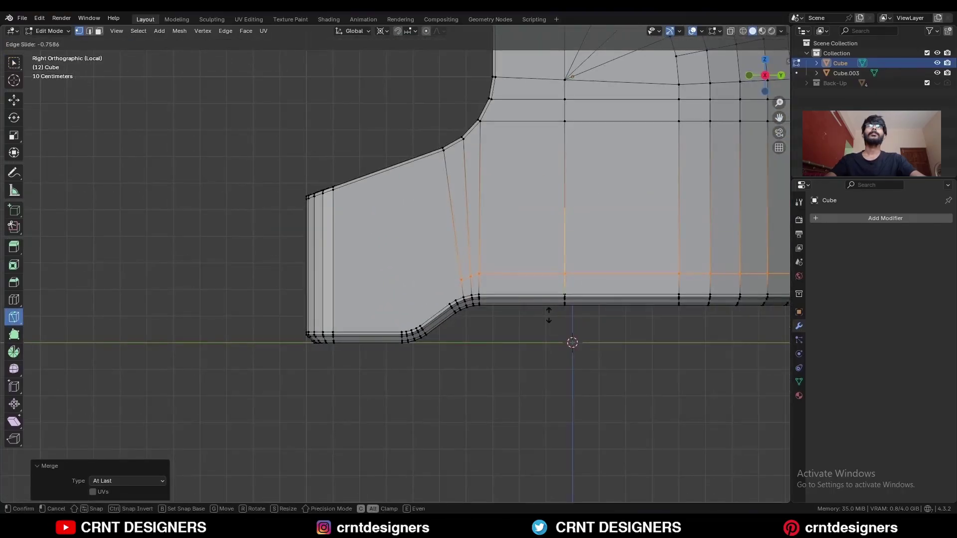
click(548, 316)
Knife-cut the loop's continuation parallel to the underside slope and on to the body's front edge
key(k)
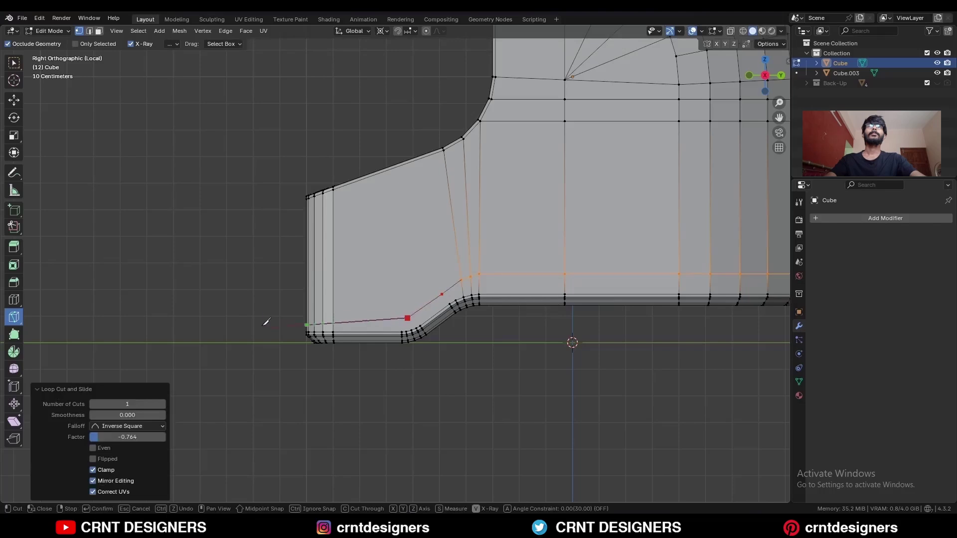
click(264, 306)
key(space)
Knife-cut short fan edges from the support line's two bend vertices to the underside strip's curved corners
ctrl+middle_drag(264, 306, 263, 246)
click(417, 358)
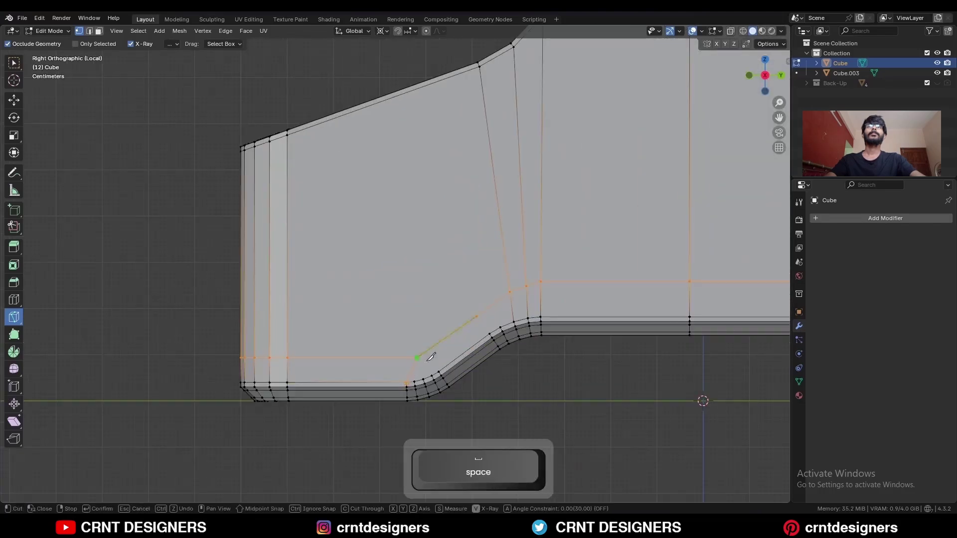
key(space)
click(509, 292)
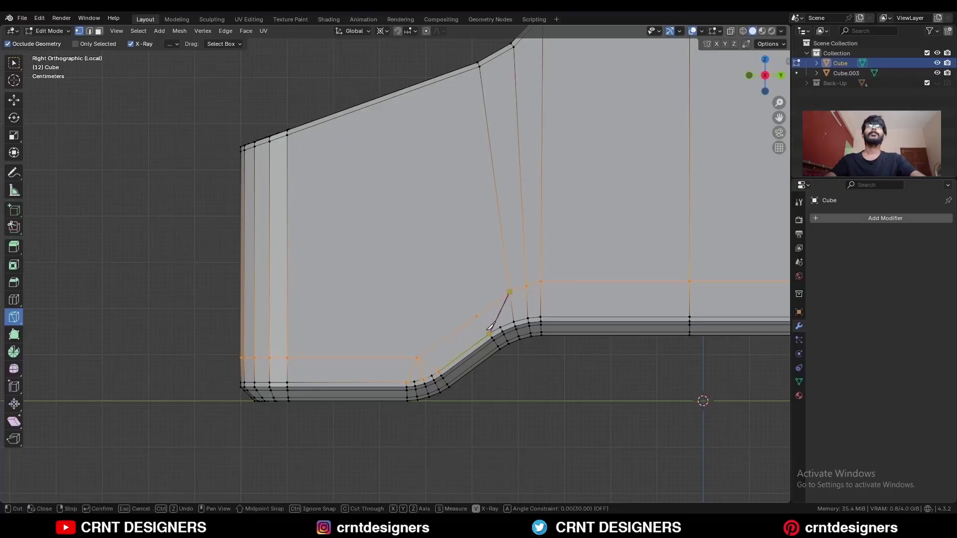
click(492, 332)
key(ctrl+z)
click(490, 333)
key(space)
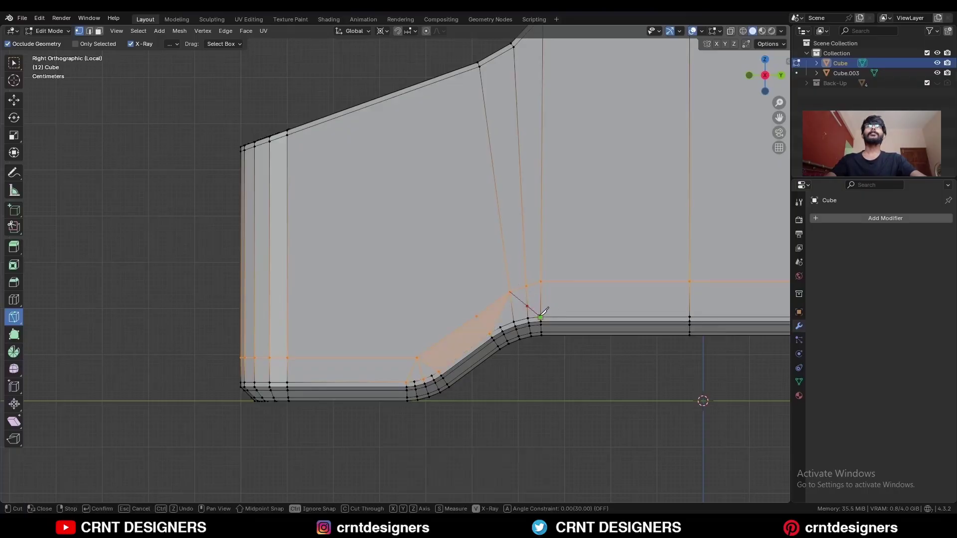
click(540, 317)
key(space)
Dissolve the stray vertex on the diagonal support edge above the underside slope
shift+middle_drag(648, 300, 578, 245)
key(c)
click(413, 337)
key(ctrl+x)
key(2)
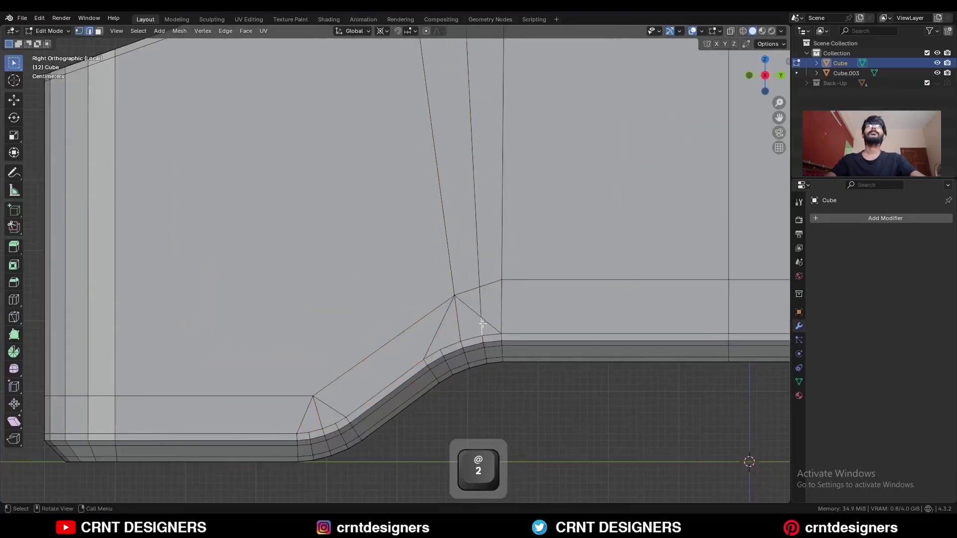
Dissolve the two surplus upright edges on the side wall beside the support line's upper bend
key(ctrl+x)
key(2)
scroll(451, 352, down, 3)
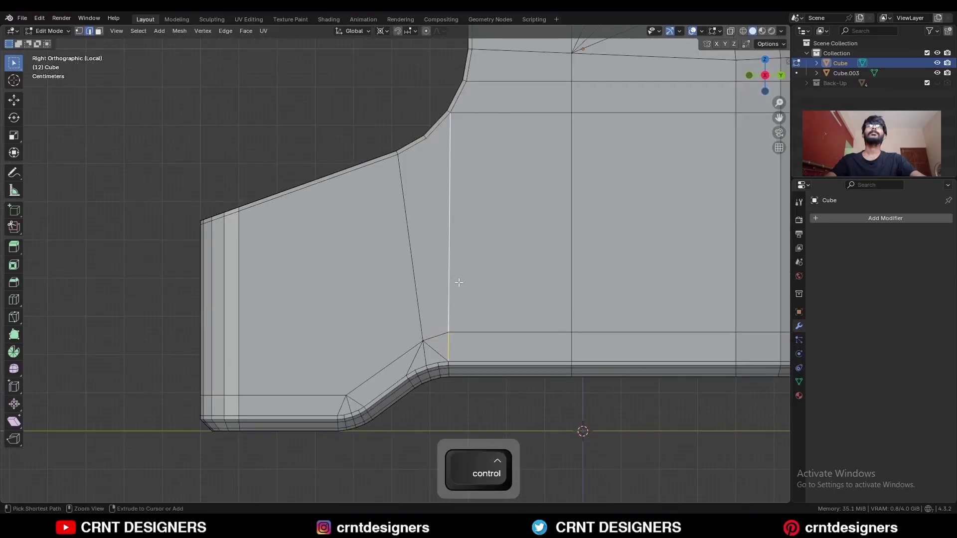
key(ctrl+x)
scroll(449, 269, down, 2)
Connect the support line's upper bend vertex to the recess-curve vertex above it and dissolve the old slanted edge
key(1)
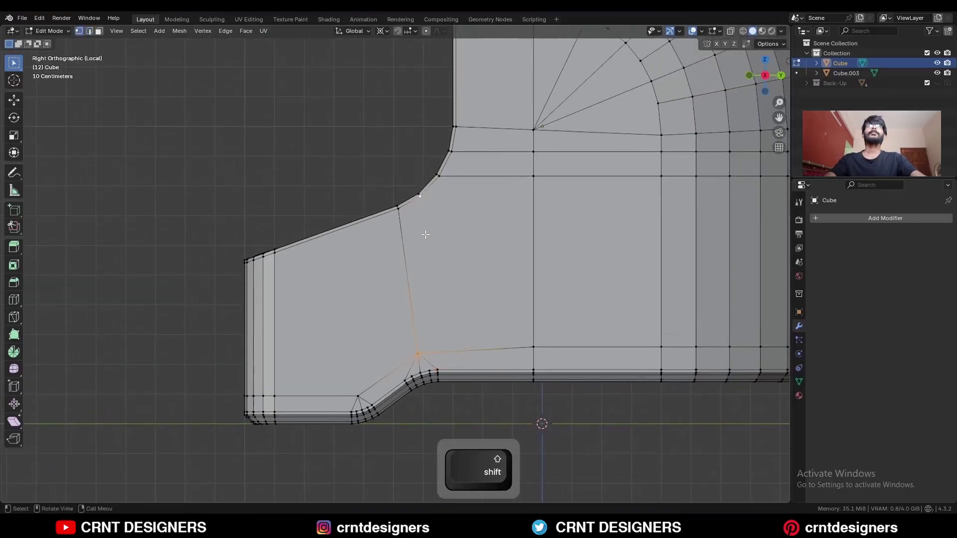
key(j)
key(2)
click(404, 248)
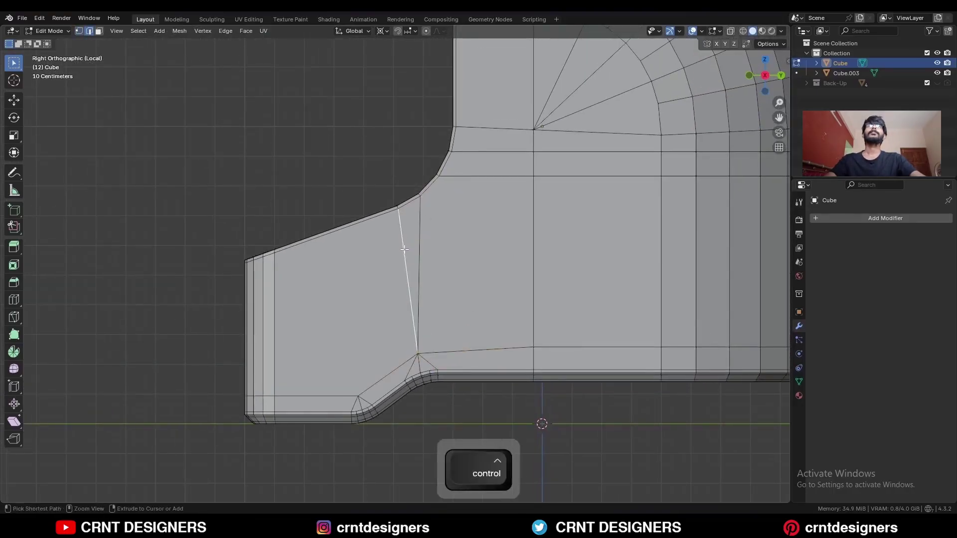
key(ctrl+x)
scroll(404, 250, down, 2)
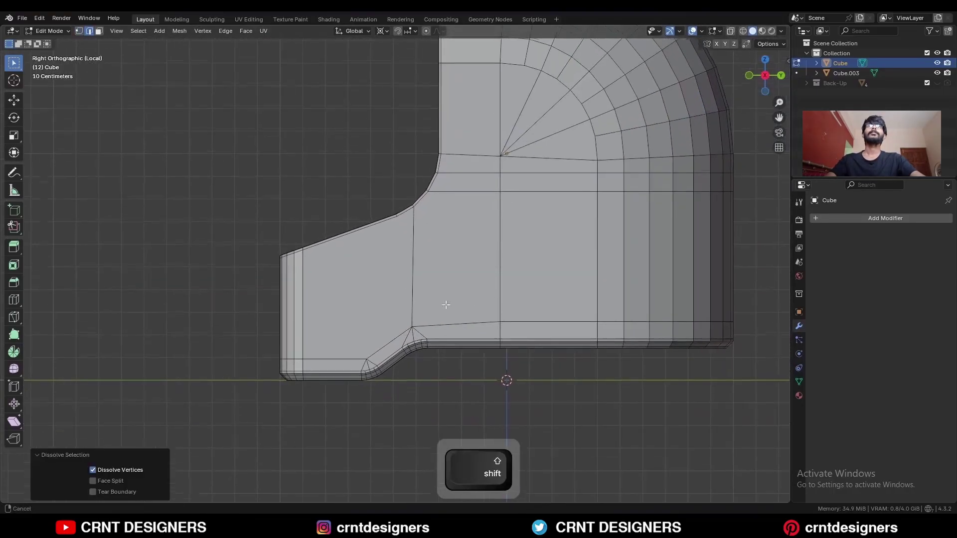
Add a loop cut across the underside slope's strip and connect its top vertex to the lowest recess-curve vertex
scroll(446, 305, up, 1)
key(ctrl+r)
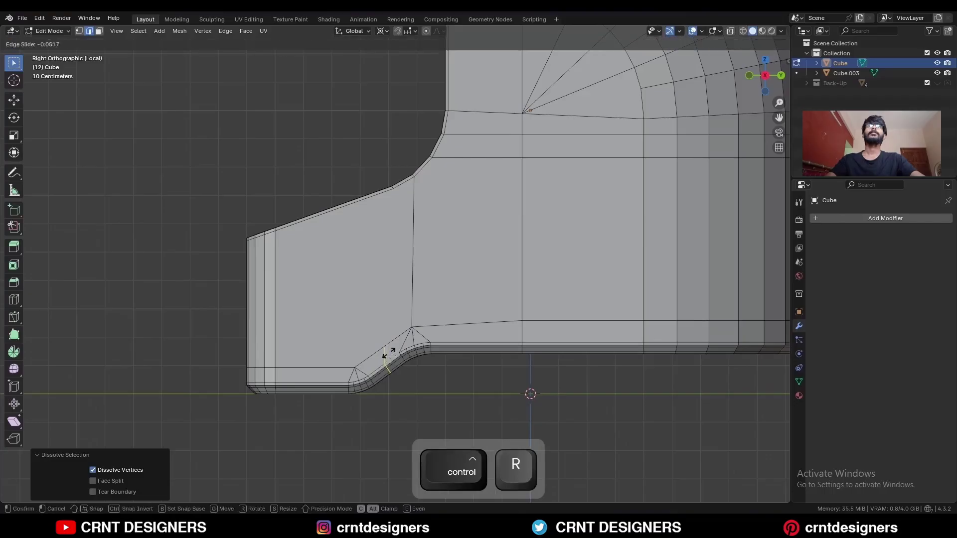
click(386, 344)
key(1)
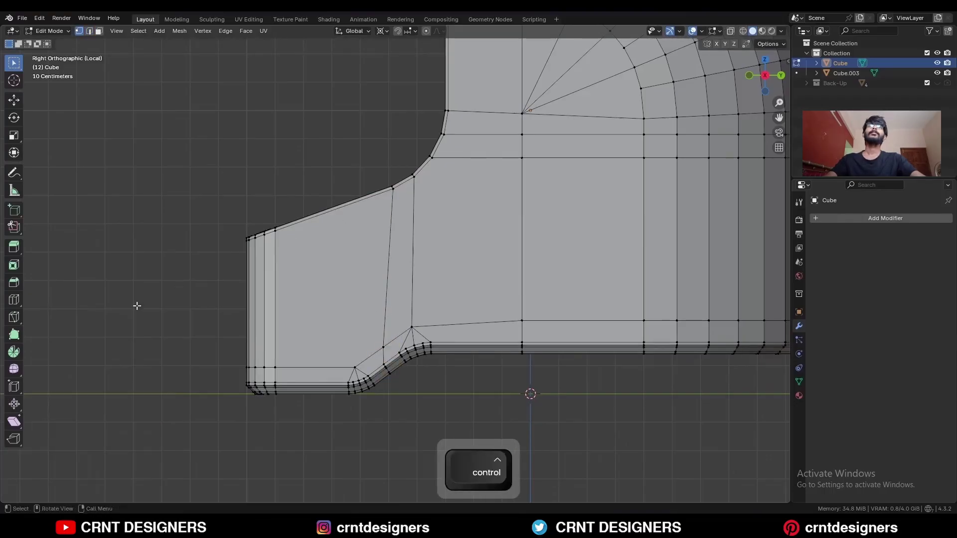
Knife-cut a slanted edge from the recess-curve vertex down through the underside strip behind the step
click(14, 317)
click(432, 158)
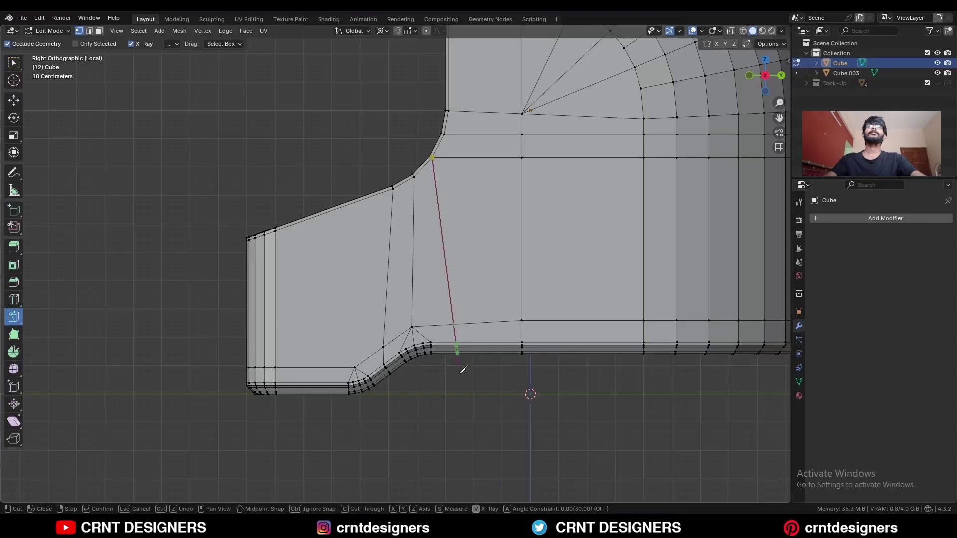
click(472, 418)
key(space)
Knife-cut a vertical, Z-constrained edge from the support line's lower bend vertex up to the sloped top edge
shift+middle_drag(364, 368, 455, 361)
ctrl+middle_drag(455, 361, 455, 350)
click(452, 371)
key(z)
click(442, 119)
key(space)
Knife-cut the new edge's continuation across the underside from the strip behind the step to the centre line
ctrl+middle_drag(415, 231, 503, 279)
shift+middle_drag(504, 280, 509, 208)
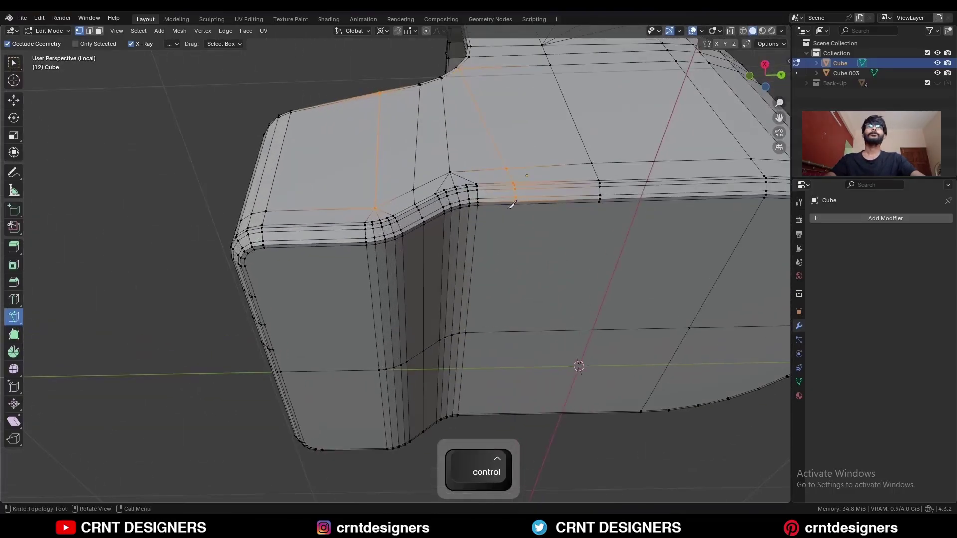
click(513, 328)
key(space)
Knife-cut a cross edge on the underside from the front corner's curve end to the centre line
middle_drag(519, 304, 491, 339)
shift+middle_drag(491, 339, 393, 250)
ctrl+middle_drag(394, 250, 359, 239)
click(300, 189)
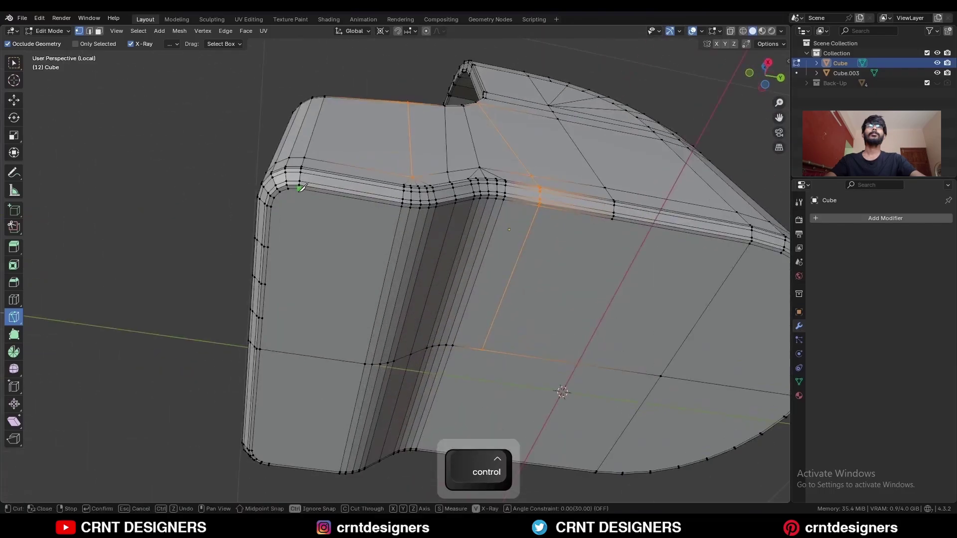
click(289, 348)
key(space)
Knife-cut lengthwise edges along one half of the underside, from the front strip vertices to the rounded end's vertices
middle_drag(300, 324, 299, 110)
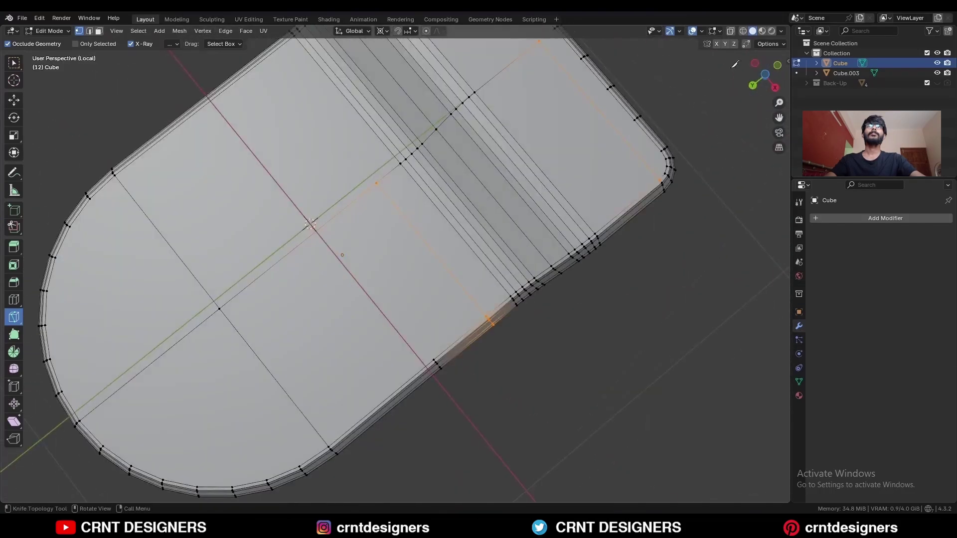
click(758, 78)
scroll(461, 293, down, 4)
click(440, 103)
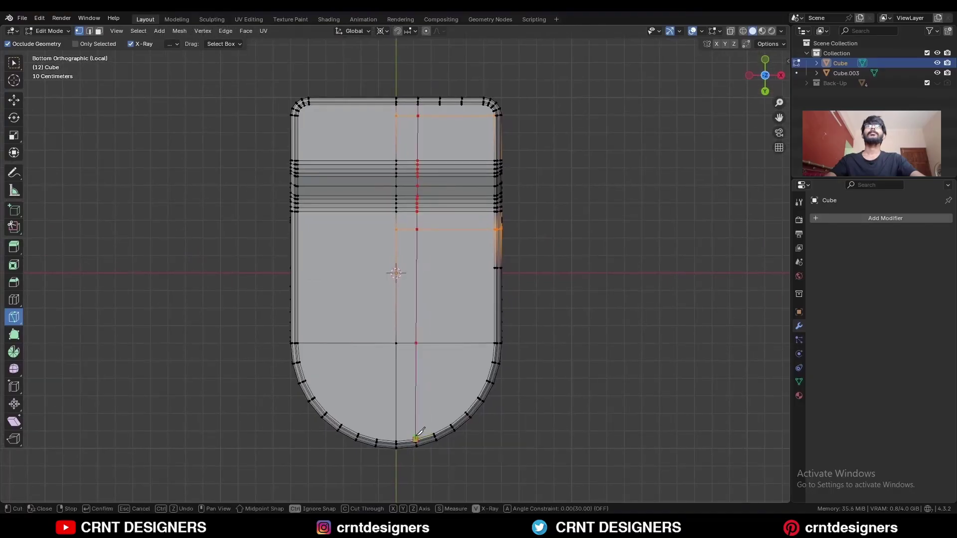
click(451, 424)
key(space)
Knife-cut an outer lengthwise edge from the front corner past the step, continuing along Y to the rounded end's cross edge
shift+middle_drag(495, 180, 484, 269)
ctrl+middle_drag(485, 269, 521, 150)
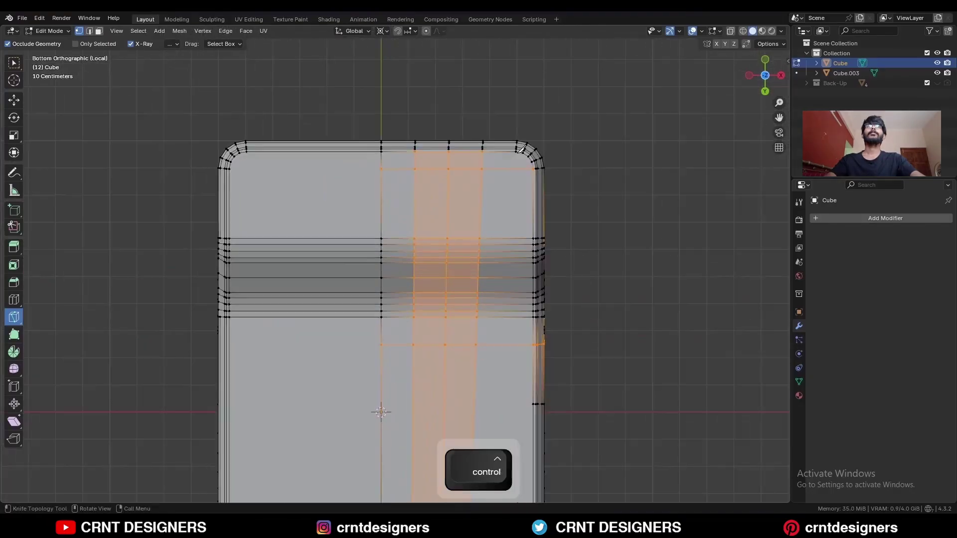
click(517, 345)
key(space)
shift+middle_drag(525, 354, 493, 199)
ctrl+middle_drag(493, 199, 492, 225)
click(486, 192)
key(y)
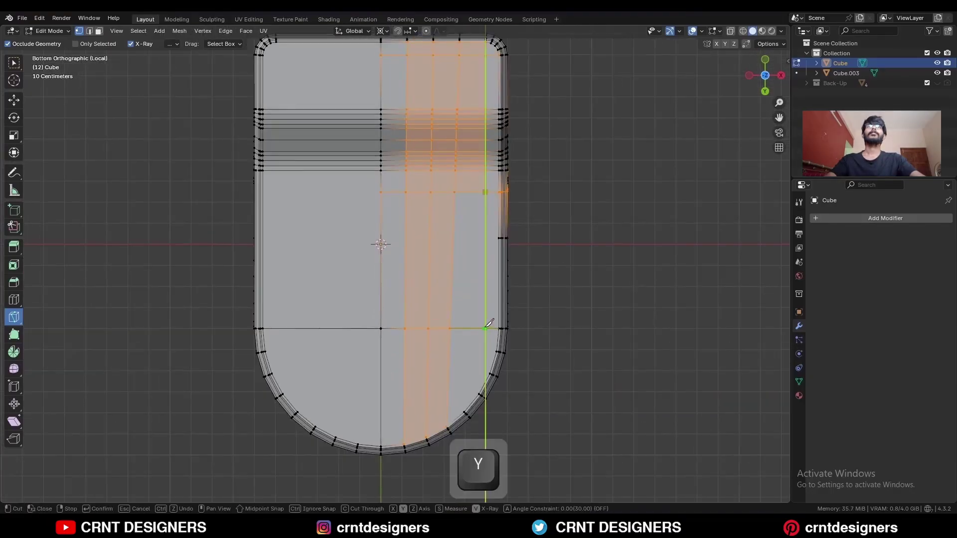
click(486, 328)
key(space)
Inset the underside faces of the rounded end by about 0.056 m
key(3)
ctrl+middle_drag(366, 328, 609, 261)
key(i)
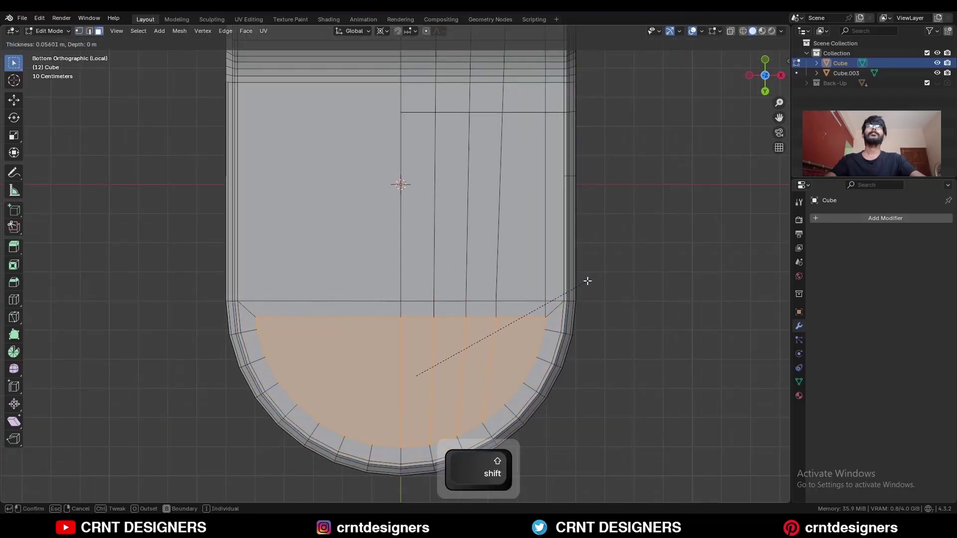
click(588, 281)
Merge the inset's corner vertex into the outer lengthwise edge's end vertex on the cross edge
key(1)
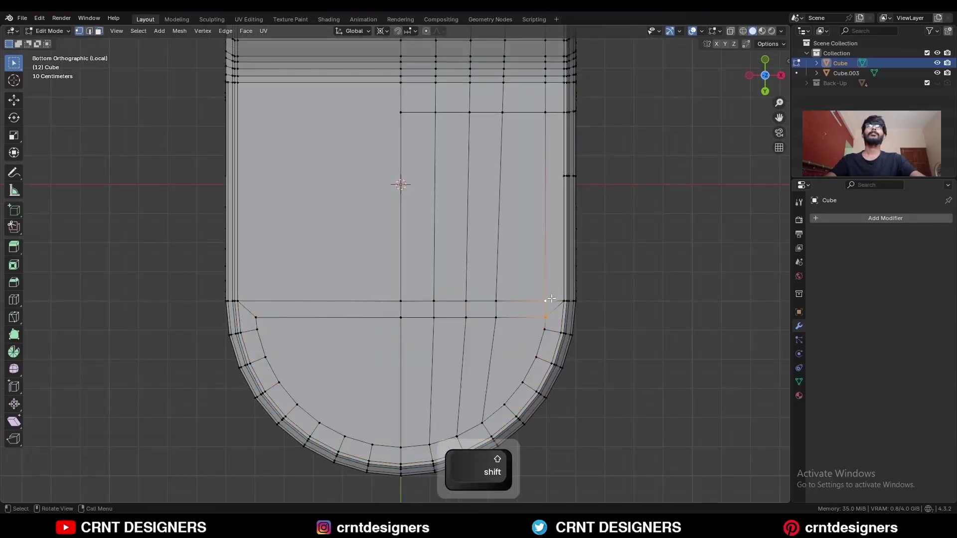
key(m)
click(549, 299)
Dissolve the inset's straight inner edge beside the cross edge on both halves of the underside
key(2)
click(521, 310)
ctrl+shift+click(413, 319)
key(ctrl+x)
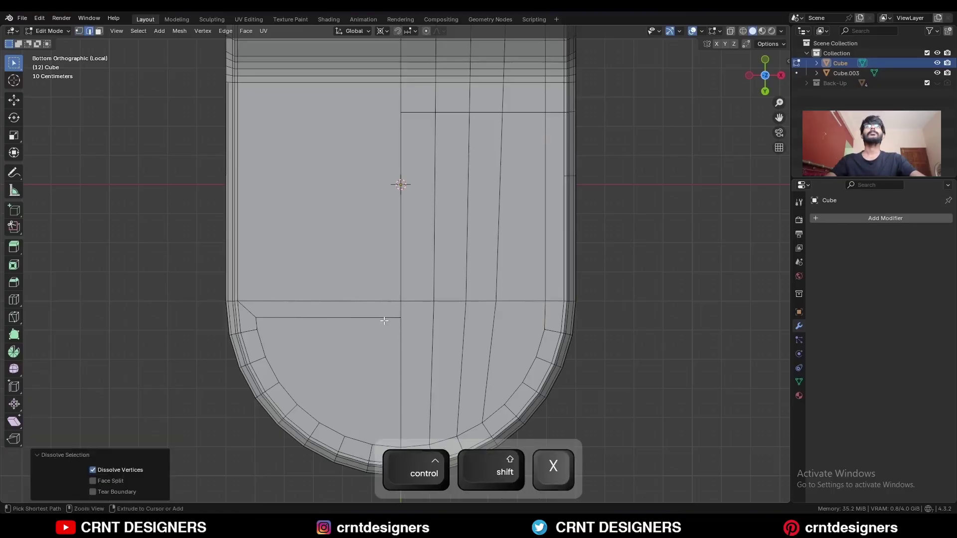
click(390, 318)
key(ctrl+x)
Knife-cut three X-constrained cross edges on the rounded end from the inset arc's vertices to the centre line
shift+middle_drag(417, 312, 2, 326)
key(1)
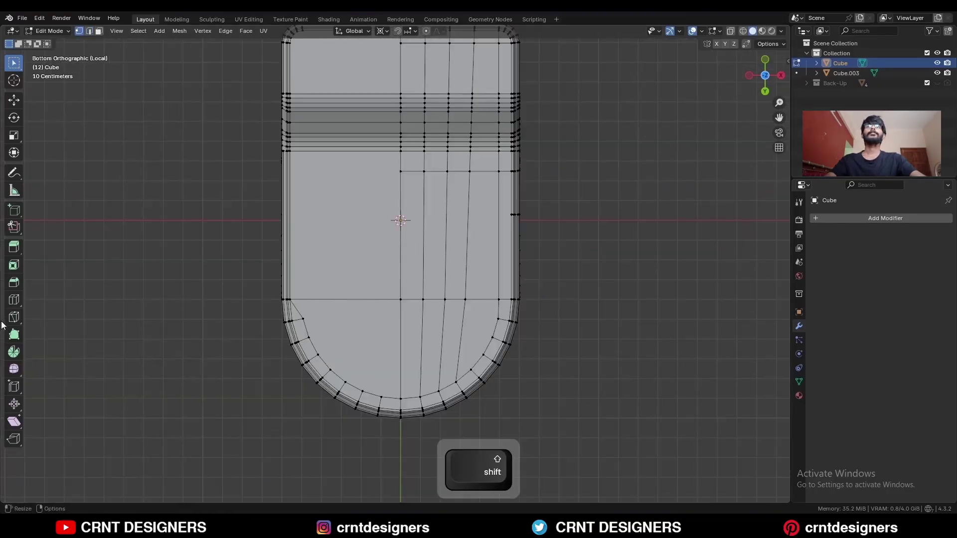
click(14, 317)
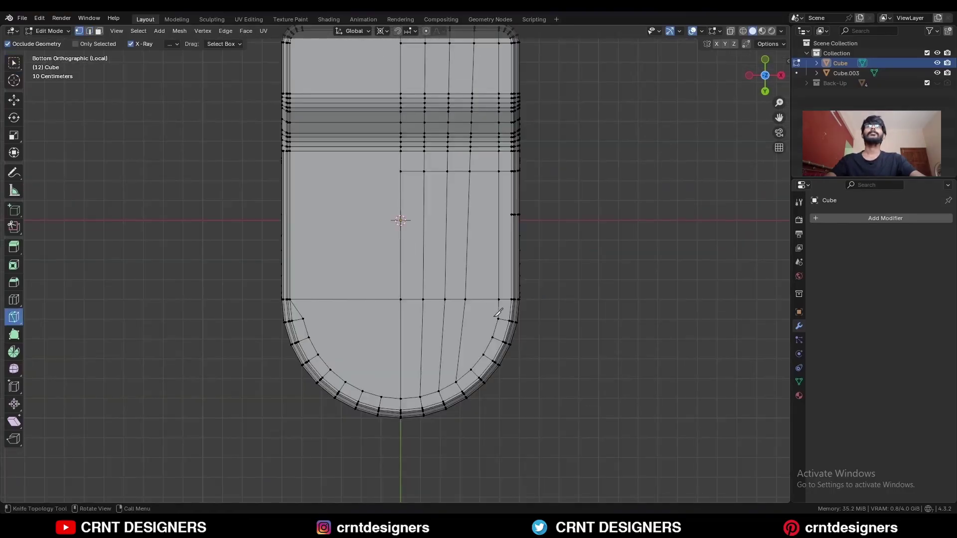
click(498, 319)
key(x)
click(401, 319)
key(space)
click(492, 337)
key(x)
click(402, 343)
key(space)
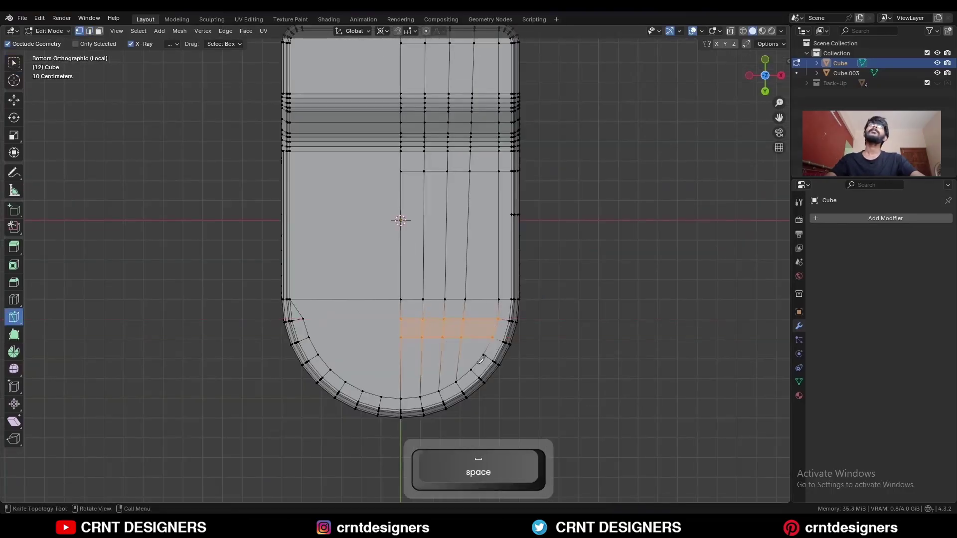
click(484, 355)
key(x)
click(402, 359)
key(space)
Knife-cut a diagonal edge from the underside grid's outer front vertex to the rounded corner
shift+middle_drag(490, 220, 468, 303)
ctrl+middle_drag(449, 413, 515, 201)
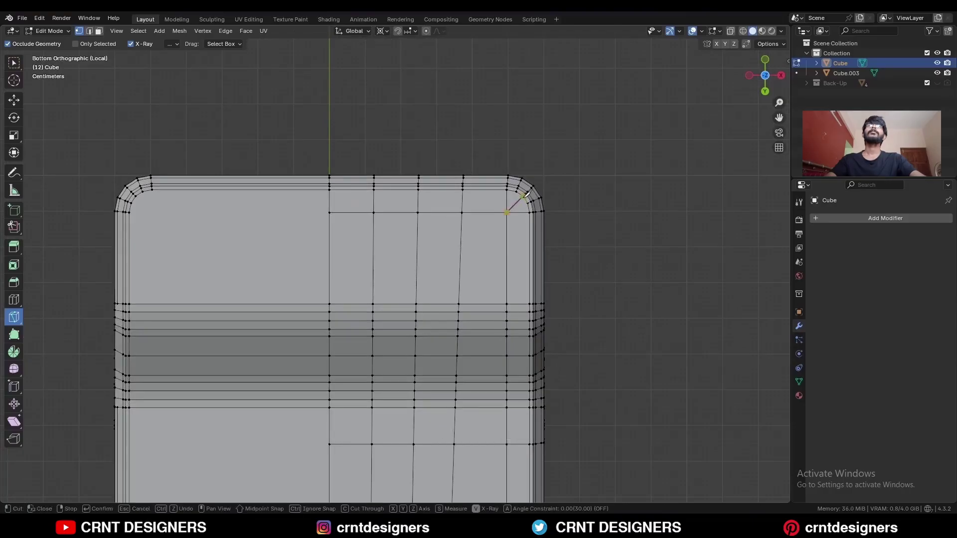
key(space)
Symmetrize the entire body mesh so the other half receives the new cuts
key(Home)
key(a)
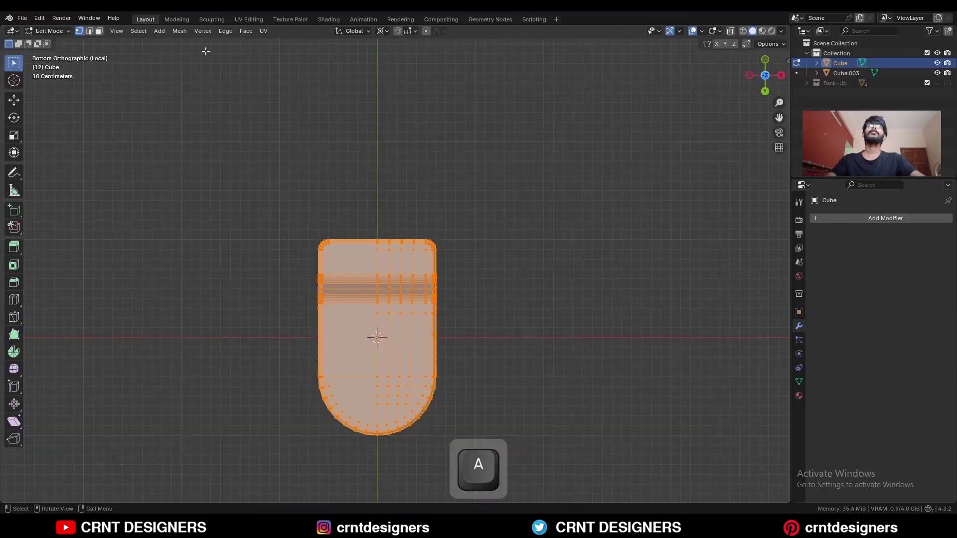
click(184, 31)
click(224, 177)
key(alt+a)
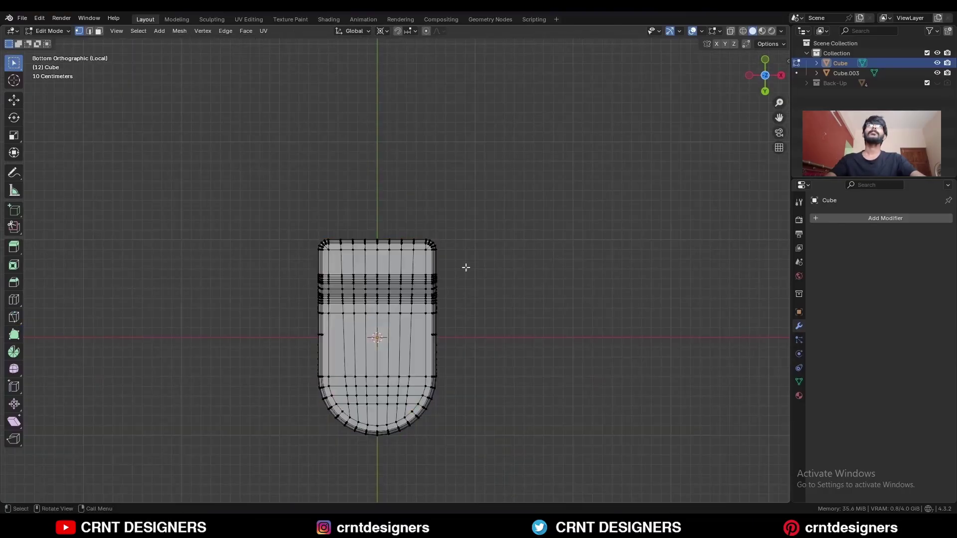
Connect the two opposite side-strip vertices with an edge across the underside behind the step
shift+middle_drag(437, 351, 506, 254)
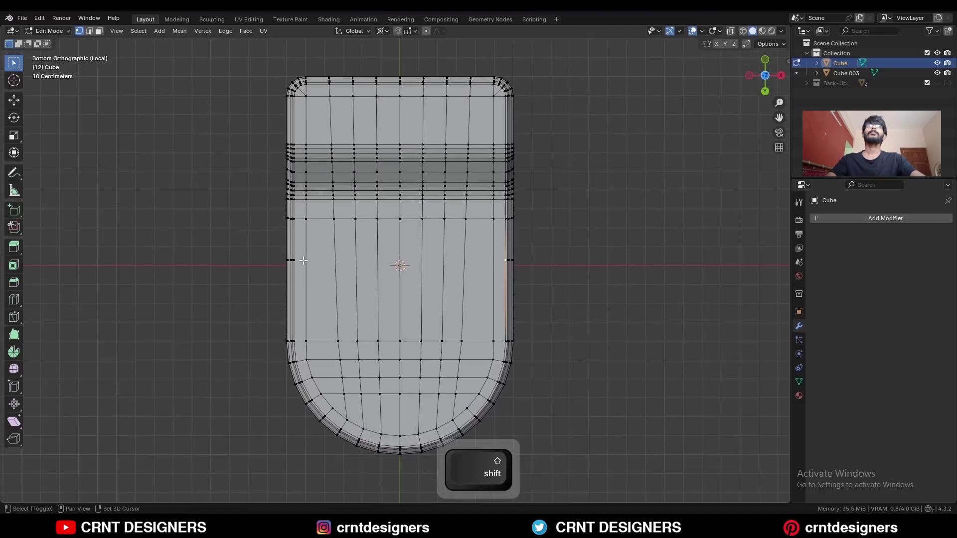
key(j)
click(530, 218)
Add two evenly spaced loop cuts around the body's side walls with a slide factor of 0
ctrl+middle_drag(530, 218, 424, 239)
middle_drag(424, 239, 389, 289)
key(ctrl+r)
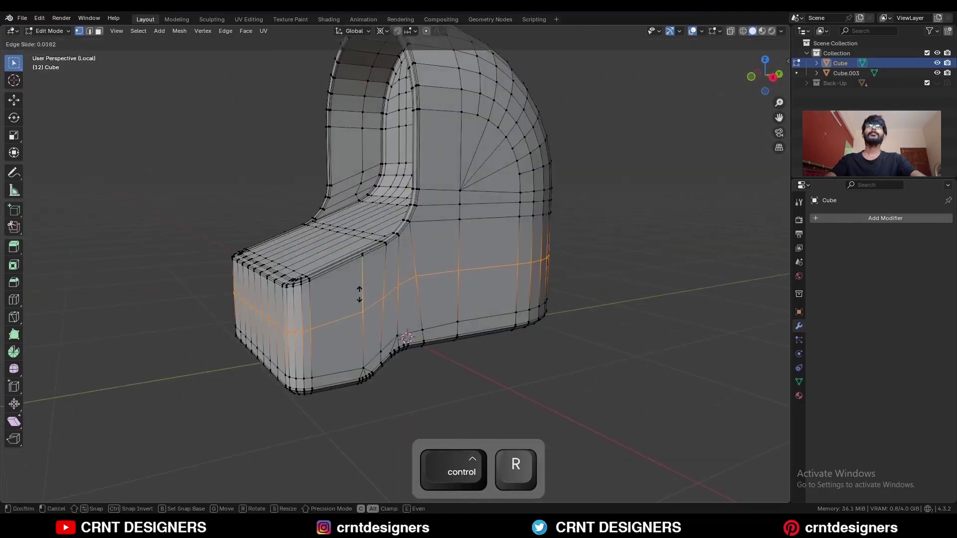
click(382, 302)
click(162, 405)
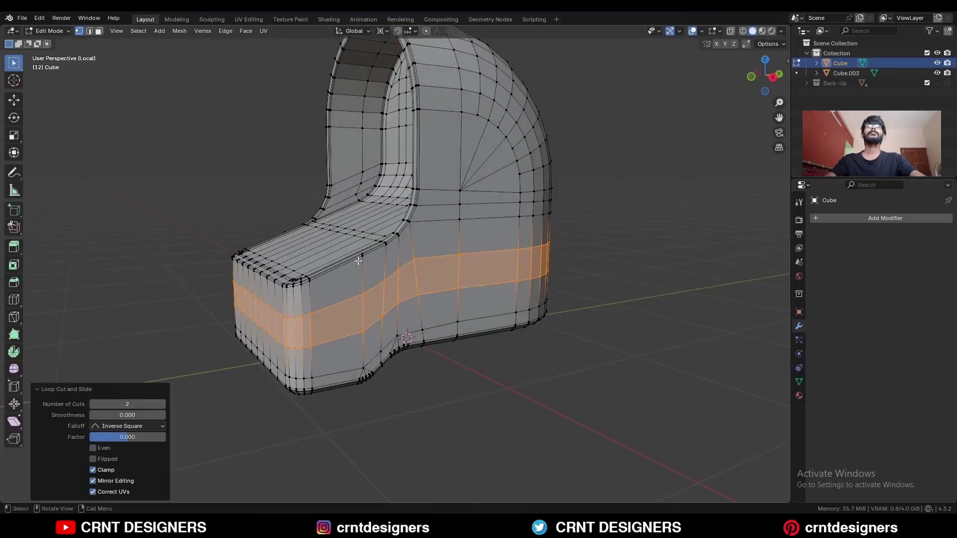
click(579, 216)
Return the body to Object Mode, give it a level 2 subdivision and shade it smooth
key(Tab)
scroll(579, 216, down, 4)
middle_drag(549, 229, 501, 238)
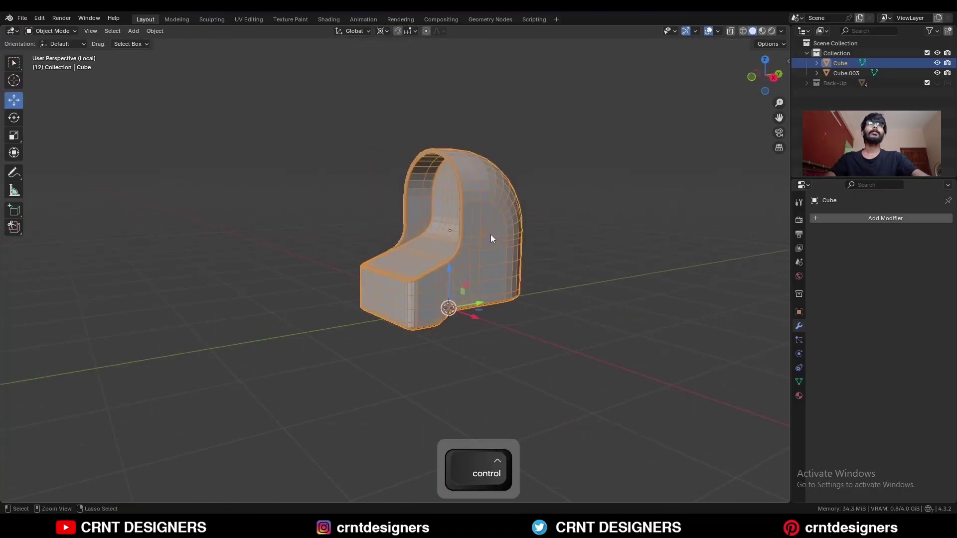
key(ctrl+2)
ctrl+middle_drag(481, 178, 511, 163)
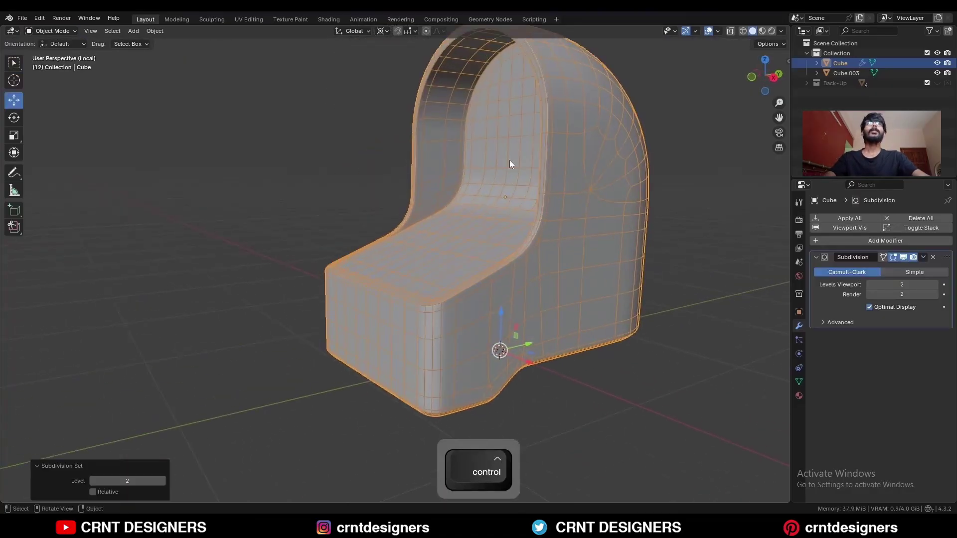
right_click(501, 149)
click(489, 149)
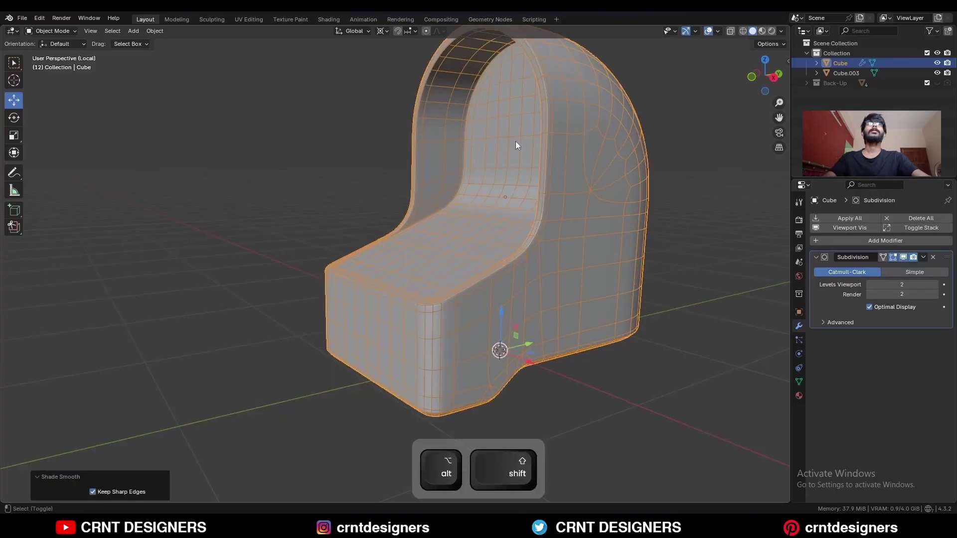
key(shift+alt+z)
Isolate the base piece beneath the body and enter its Edit Mode
middle_drag(521, 361, 469, 378)
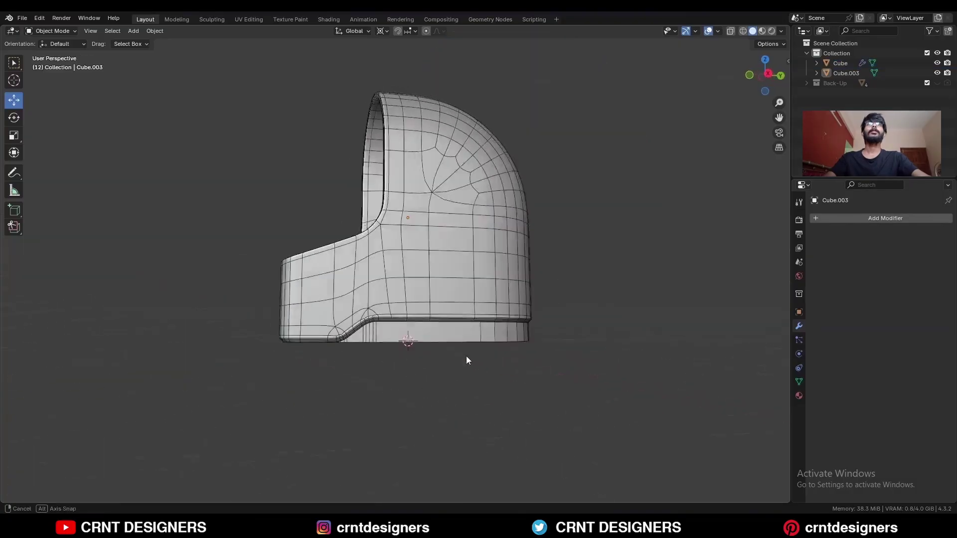
click(444, 358)
key(slash)
key(Tab)
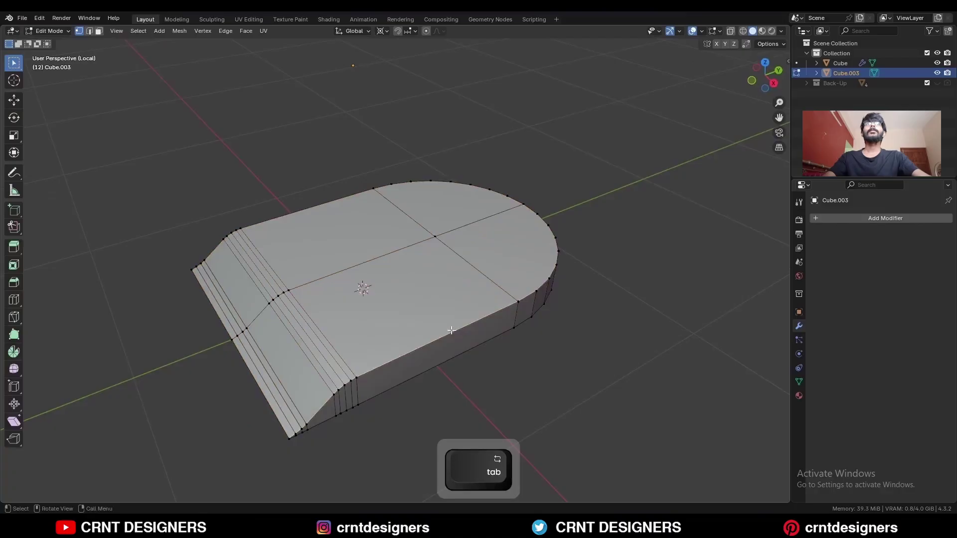
Bevel the base piece's upper and lower perimeter edge loops with two segments and a profile shape of 1
key(3)
middle_drag(766, 88, 718, 65)
key(2)
alt+shift+click(566, 278)
alt+shift+click(596, 224)
alt+shift+click(466, 339)
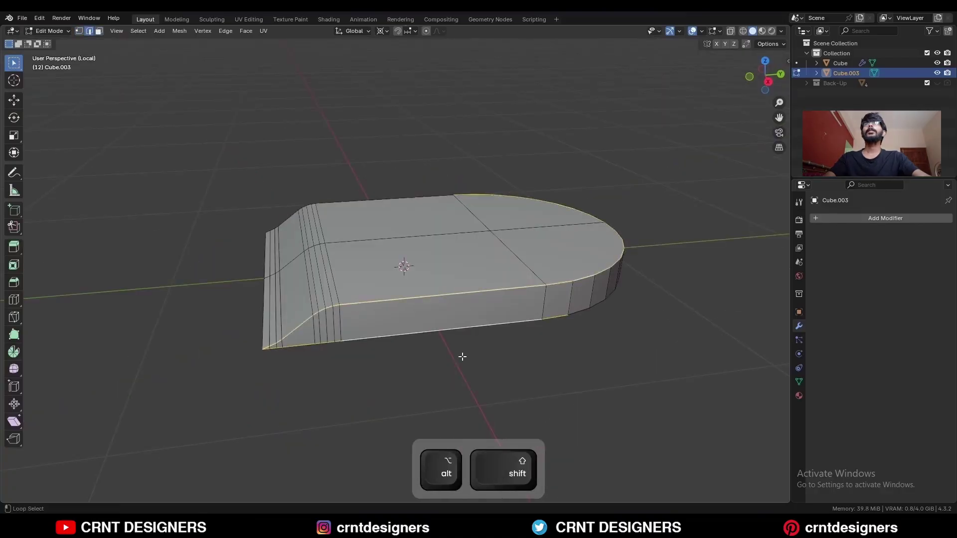
alt+shift+click(591, 304)
middle_drag(594, 305, 398, 298)
ctrl+middle_drag(398, 298, 466, 295)
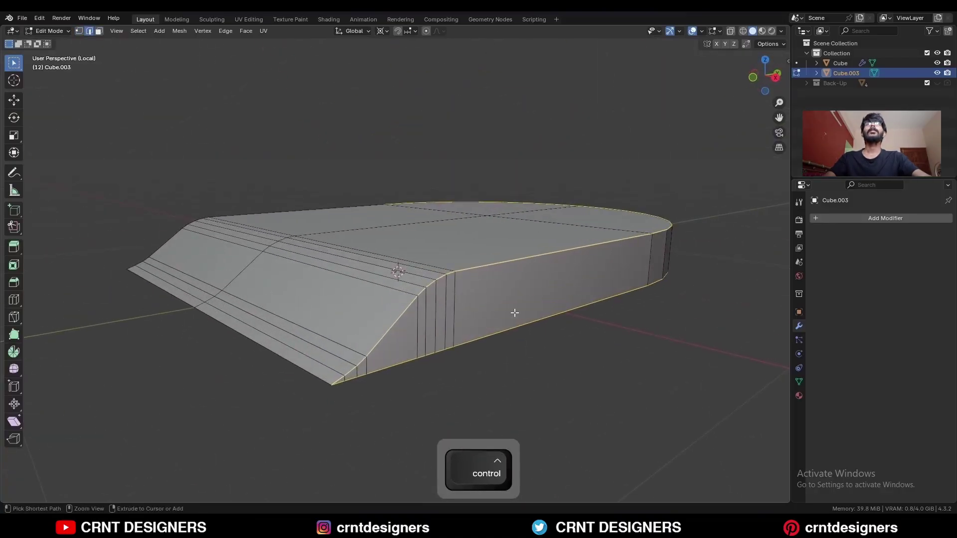
key(ctrl+b)
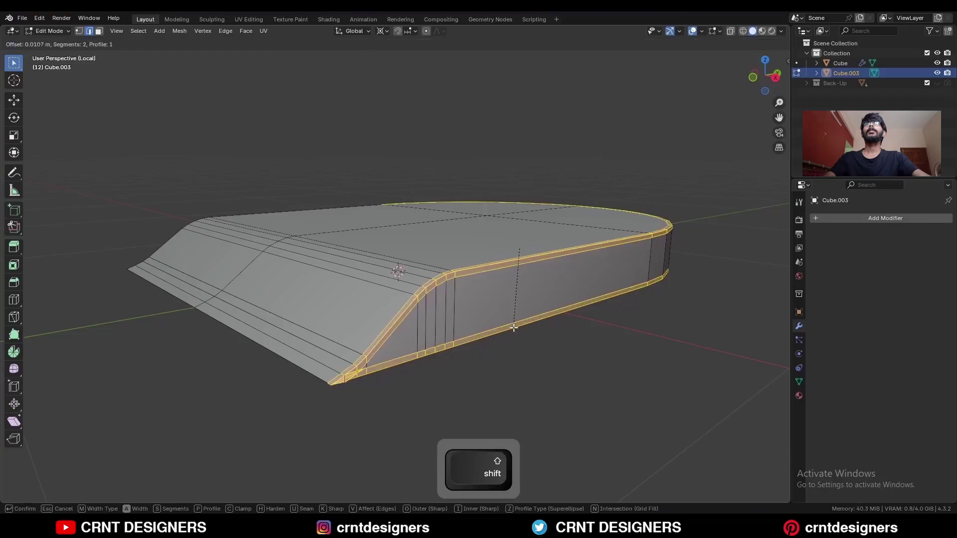
click(461, 333)
Set the perimeter bevel's width to 0.015 m
click(139, 341)
drag(138, 340, 102, 337)
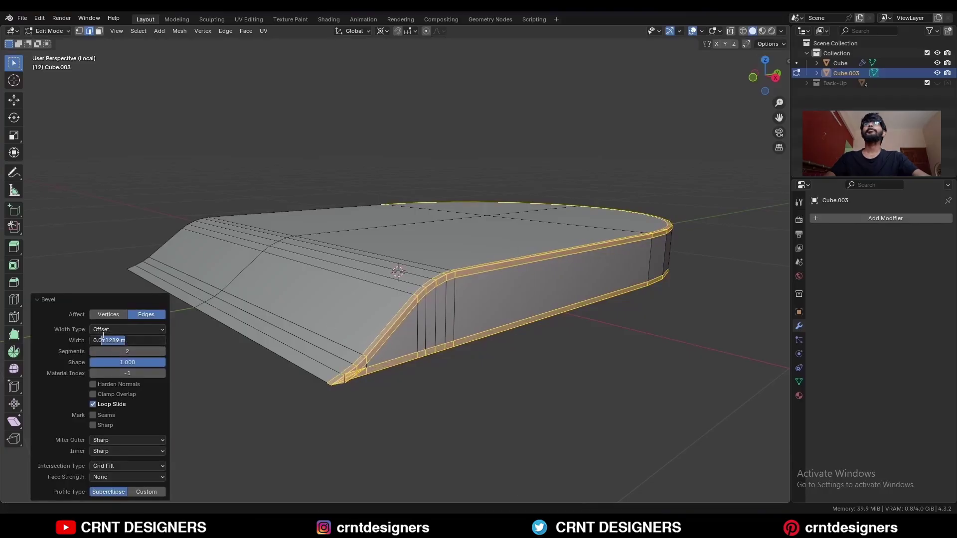
text(5)
click(438, 395)
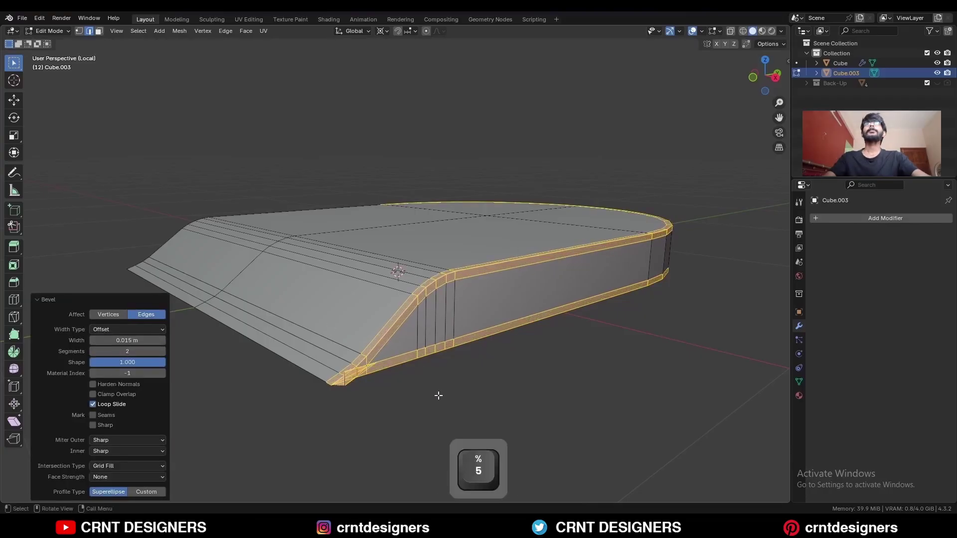
click(438, 395)
Merge the overlapping bevel vertices at the base's pointed front corner and dissolve the tangled edges there
ctrl+middle_drag(438, 395, 386, 348)
key(1)
click(381, 334)
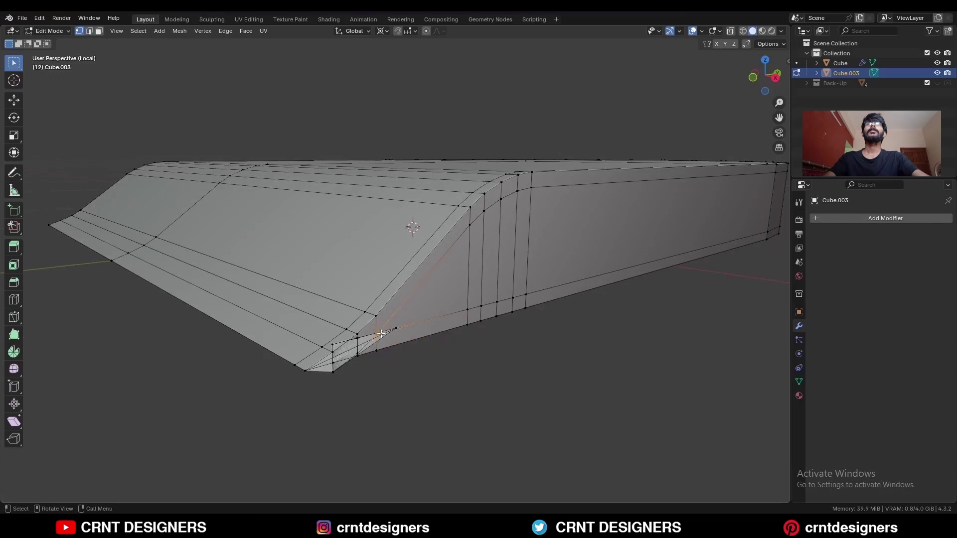
key(m)
click(379, 327)
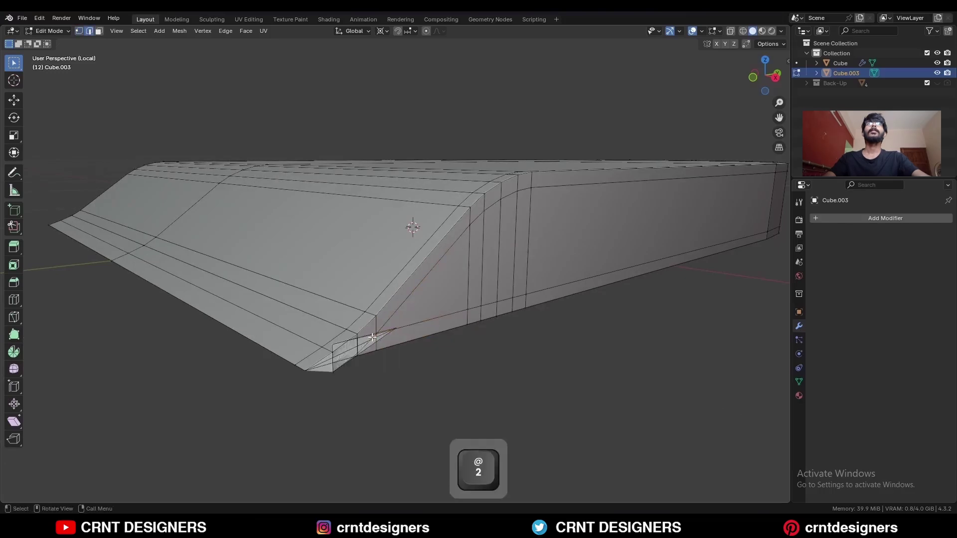
key(ctrl+x)
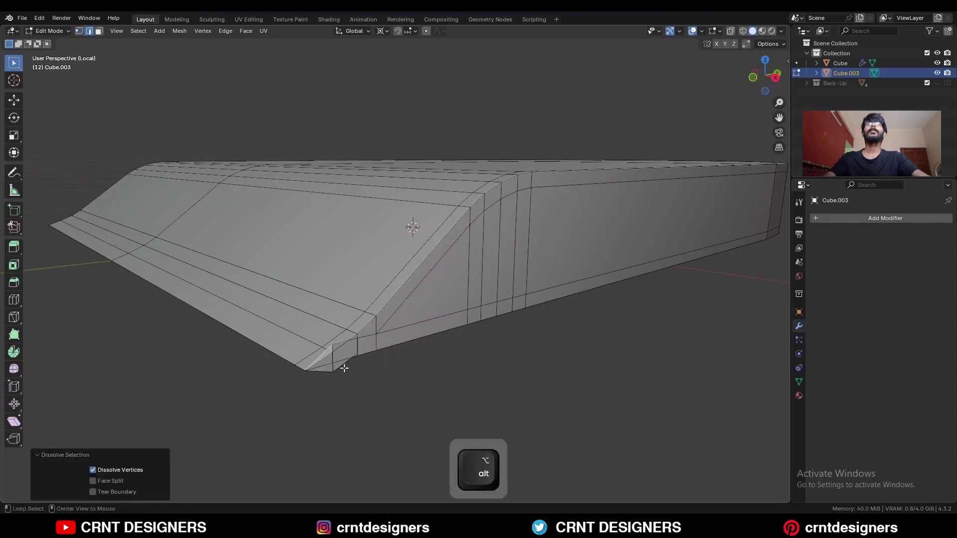
alt+click(344, 368)
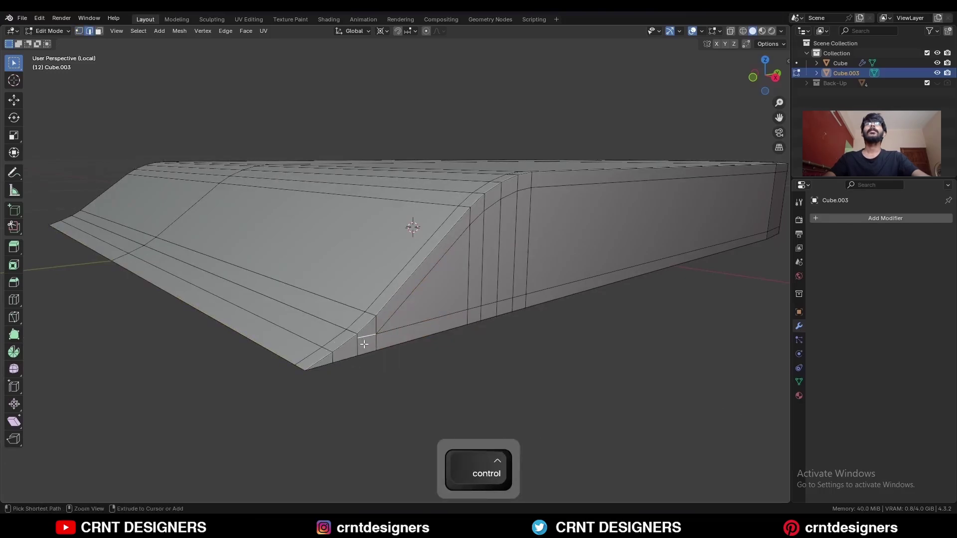
key(ctrl+x)
Knife-cut a support edge forward along the side of the base's tip and dissolve its foremost segment
middle_drag(402, 334, 360, 344)
shift+middle_drag(359, 335, 389, 342)
ctrl+middle_drag(388, 342, 388, 319)
shift+middle_drag(388, 320, 449, 339)
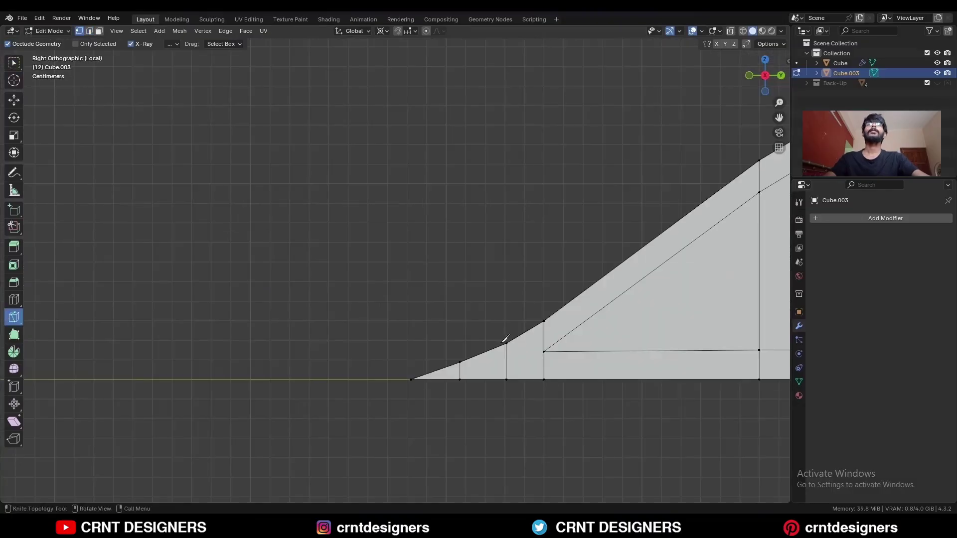
click(459, 371)
key(space)
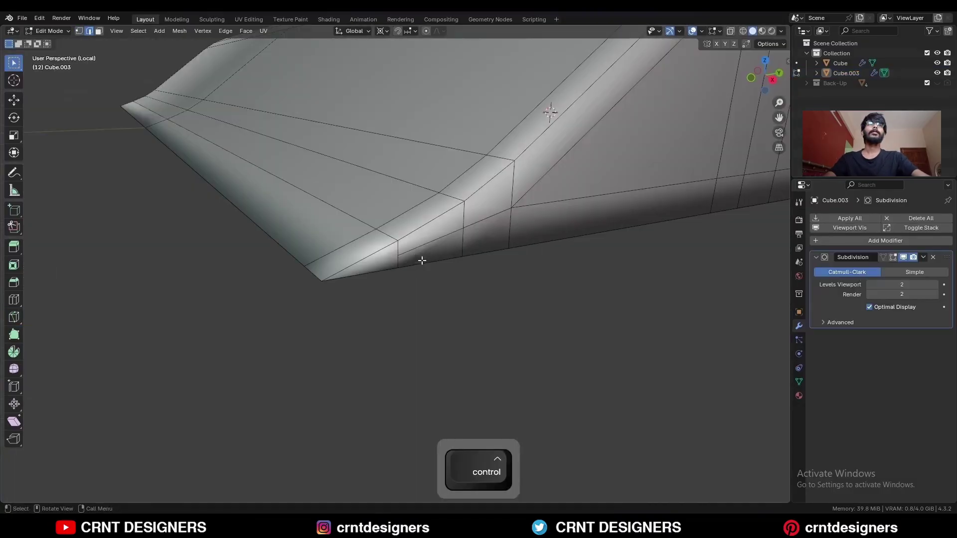
click(421, 244)
key(ctrl+x)
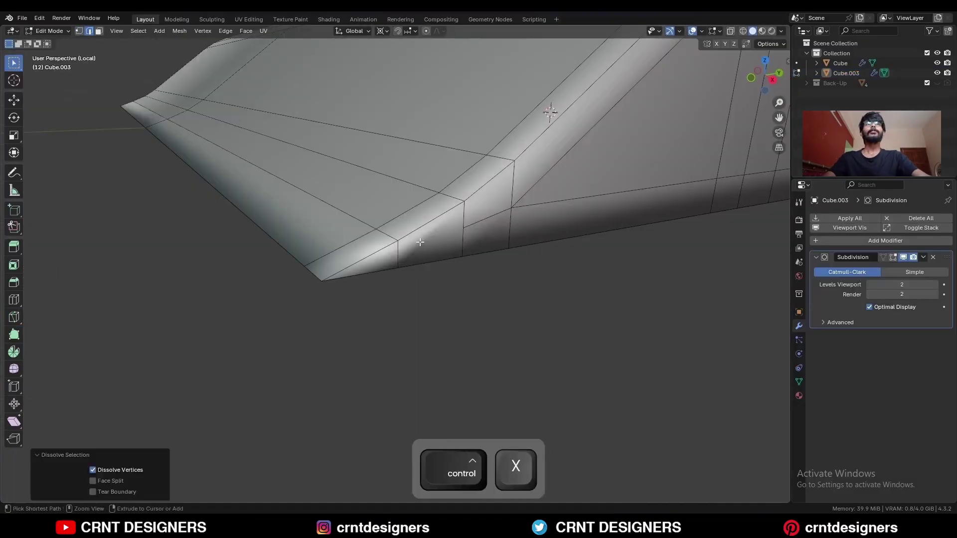
click(399, 313)
Add loop cuts across the narrow strip at the base's front tip and dissolve the unneeded edge
key(ctrl+r)
click(361, 248)
right_click(369, 241)
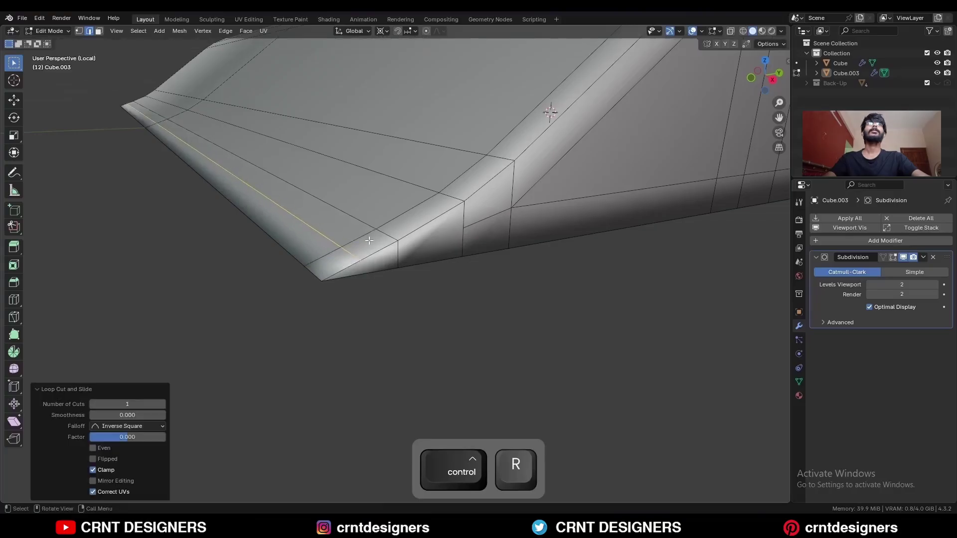
middle_drag(372, 262, 366, 240)
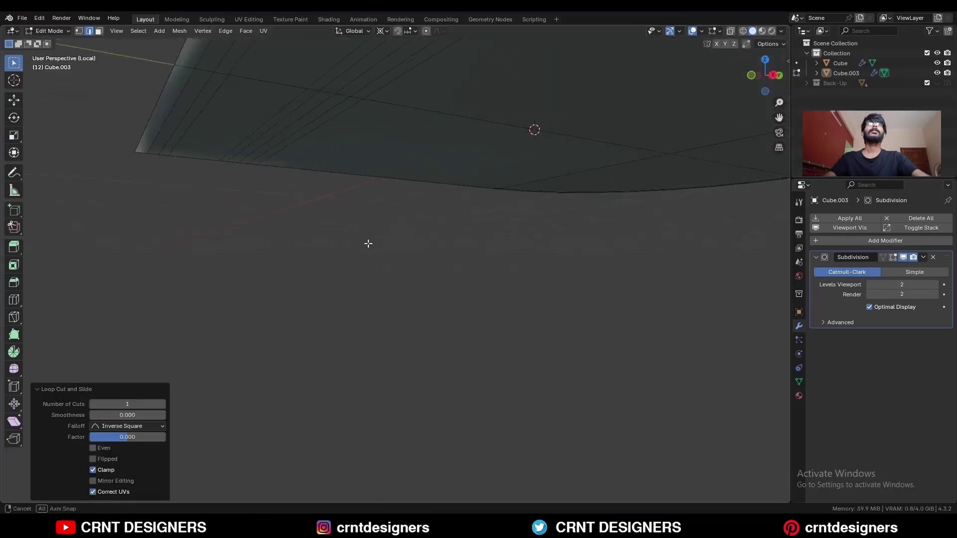
shift+middle_drag(365, 240, 356, 320)
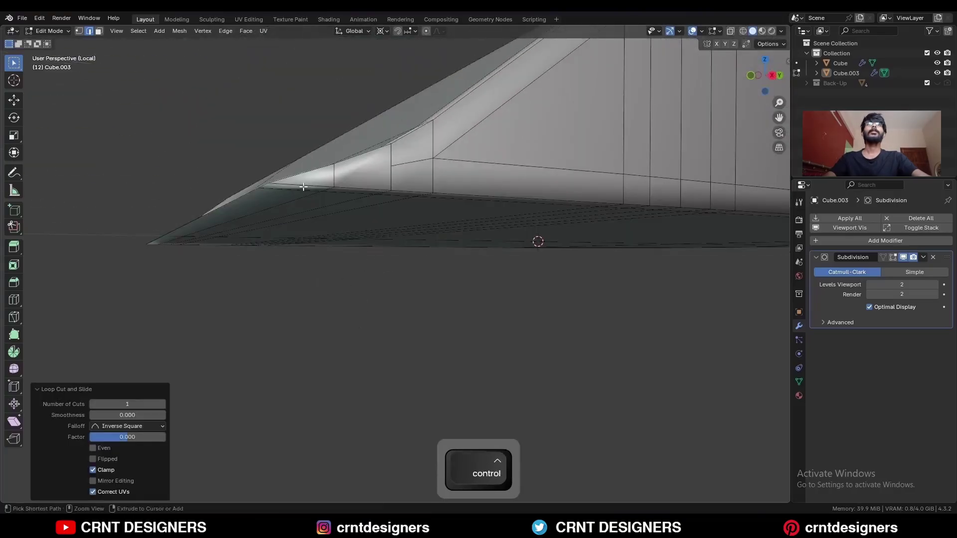
key(ctrl+r)
middle_drag(305, 199, 344, 279)
key(ctrl+x)
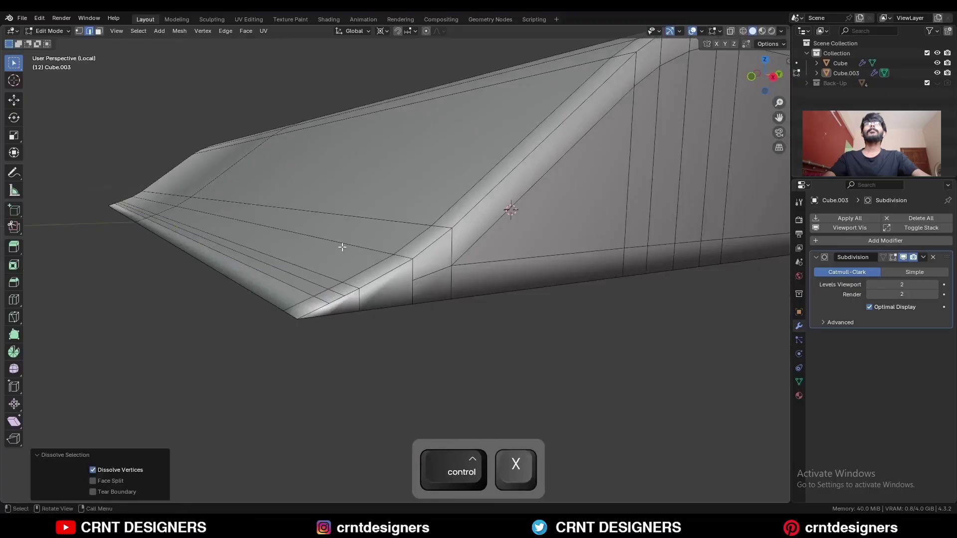
Symmetrize the entire base mesh and dissolve the extra cross edge loop near its front lip
key(a)
click(179, 31)
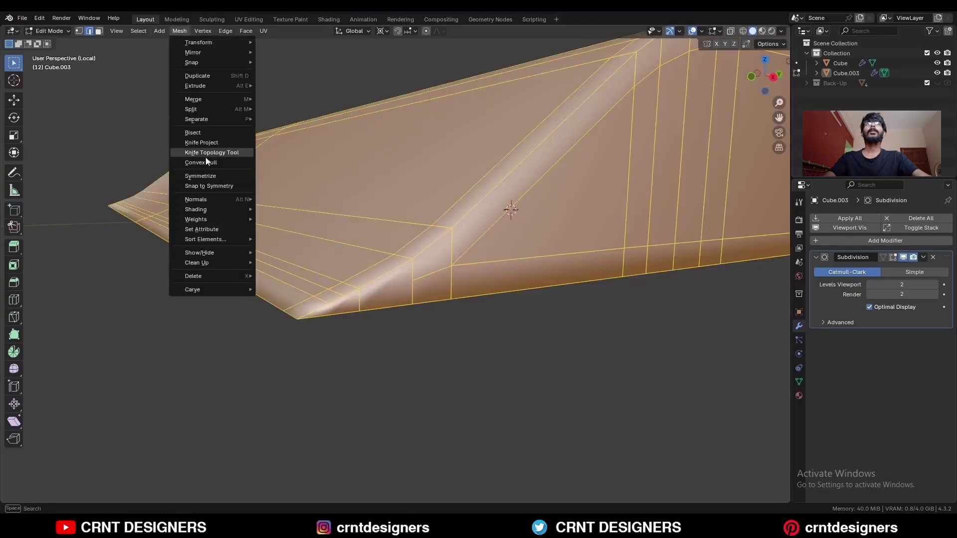
click(202, 175)
key(2)
alt+click(306, 282)
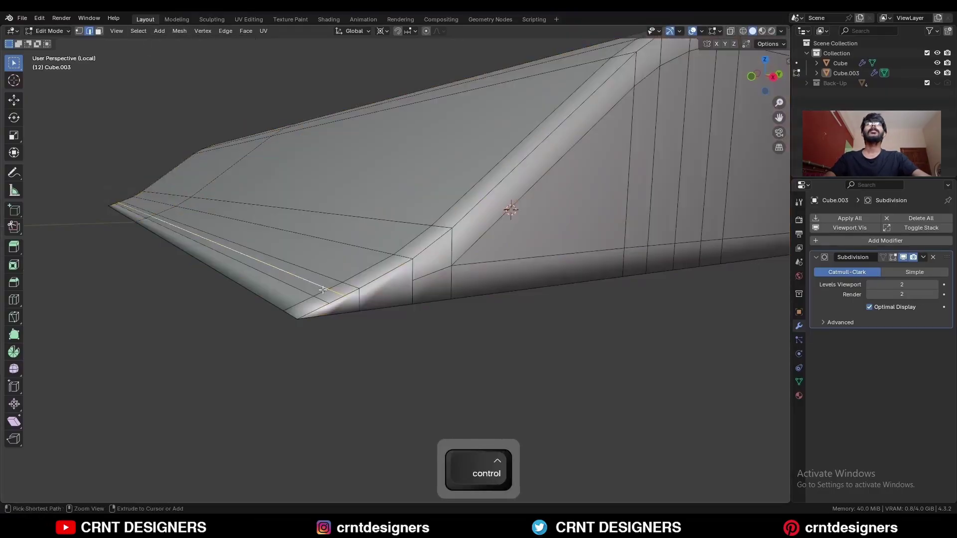
key(ctrl+x)
Knife-cut the side support edge forward across the next vertical edge and down to the tip's bottom-edge vertex
key(1)
click(466, 248)
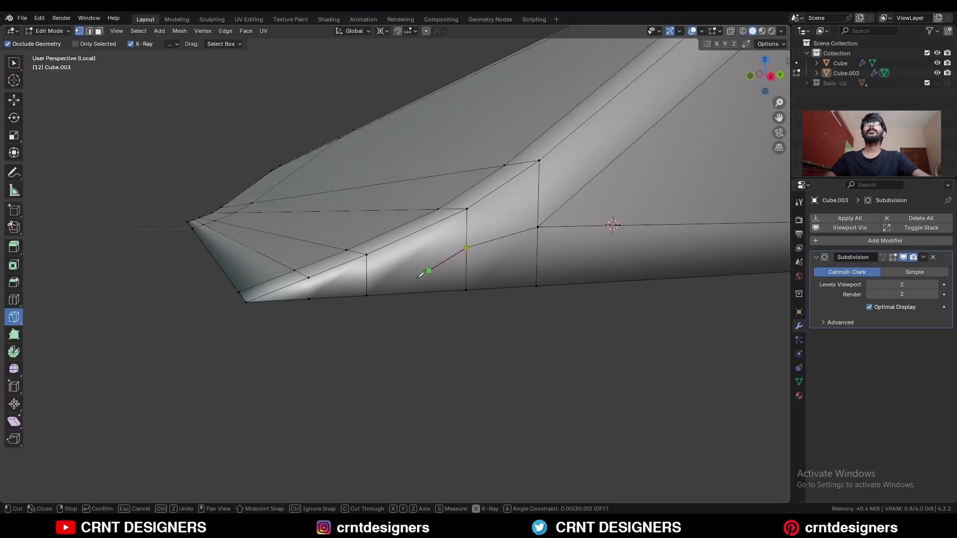
click(367, 274)
key(space)
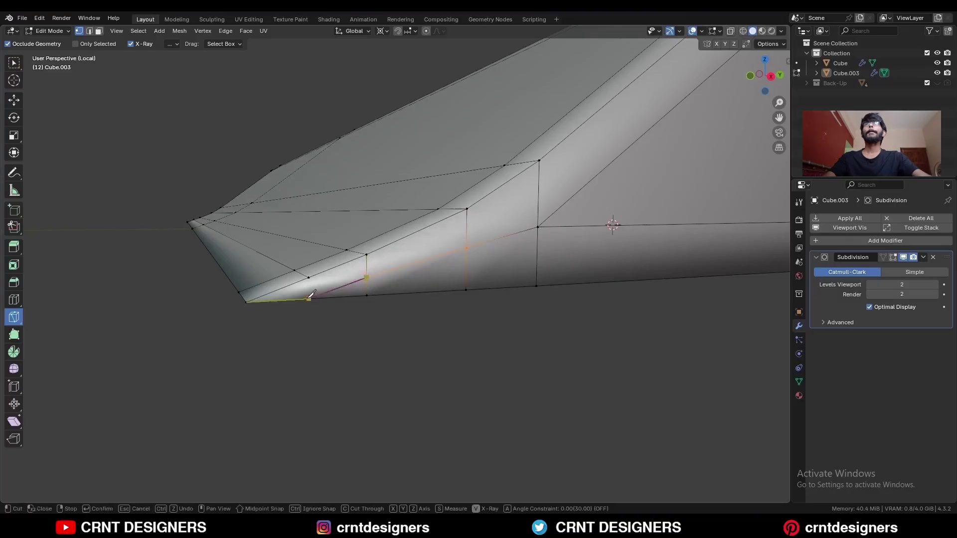
click(309, 298)
key(space)
Knife-cut from the new side vertex to the front cross loop's end and dissolve the adjoining vertical edge
click(367, 277)
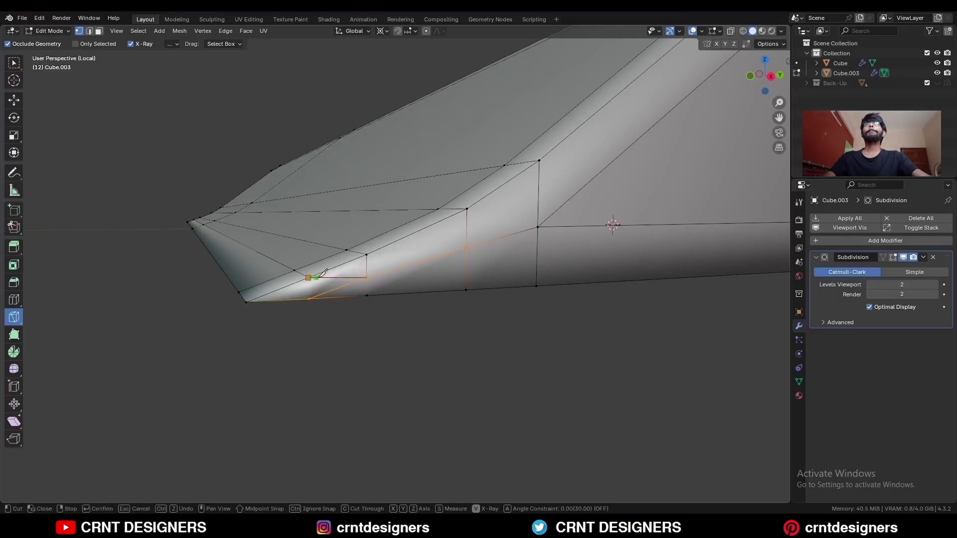
click(322, 275)
key(space)
key(c)
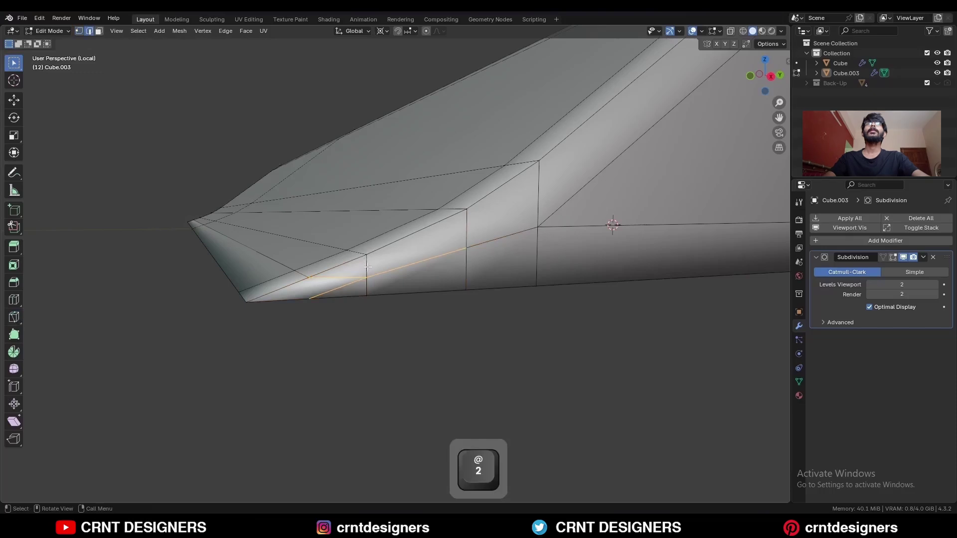
key(ctrl+x)
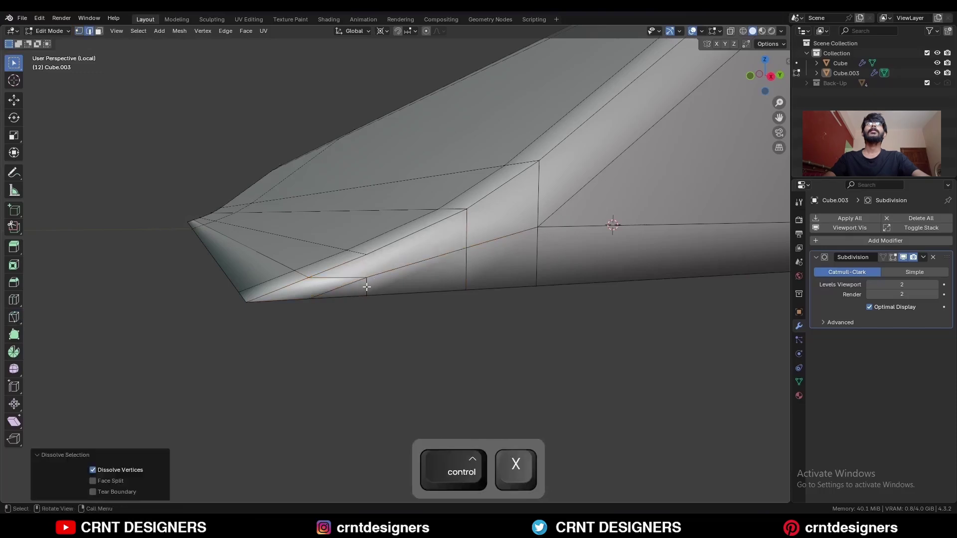
Knife-cut from the tip's upper side vertex to the side support edge and down to the bottom-edge vertex
click(14, 317)
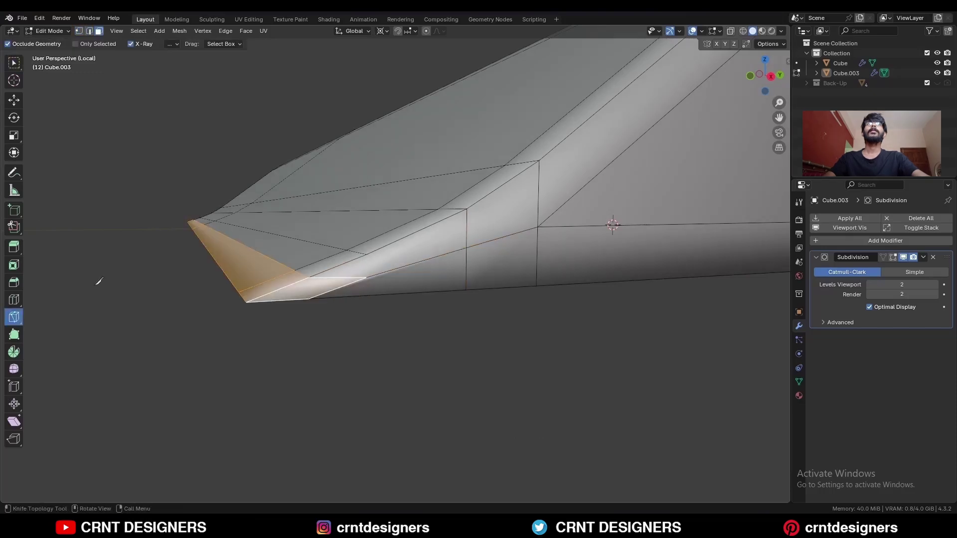
key(1)
click(367, 254)
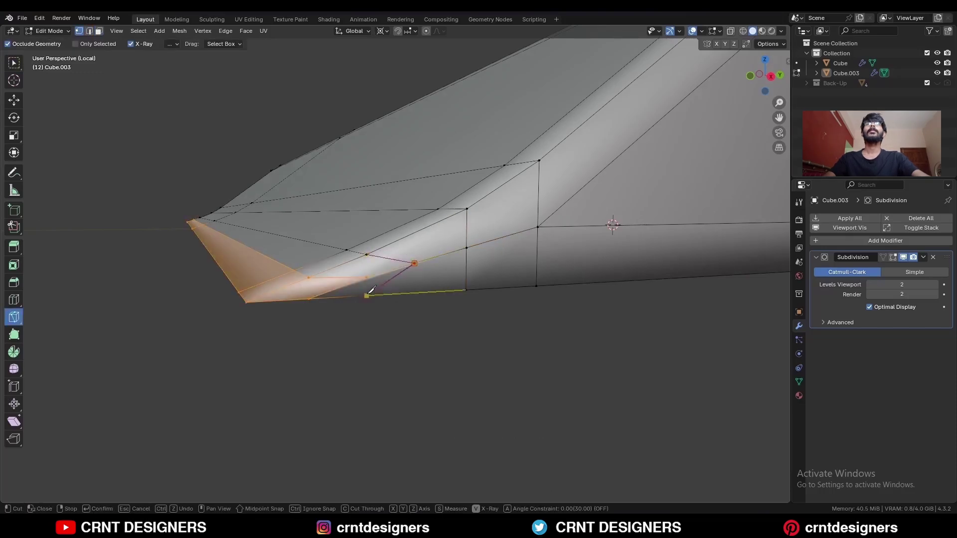
key(space)
Check the face loops running through the base's recut front corner and view the piece from above
key(3)
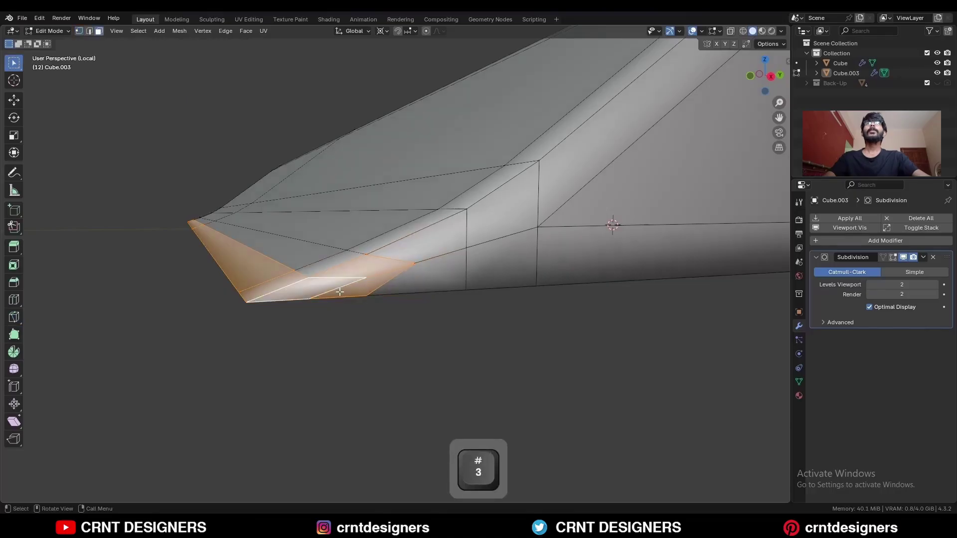
alt+click(336, 288)
alt+click(372, 258)
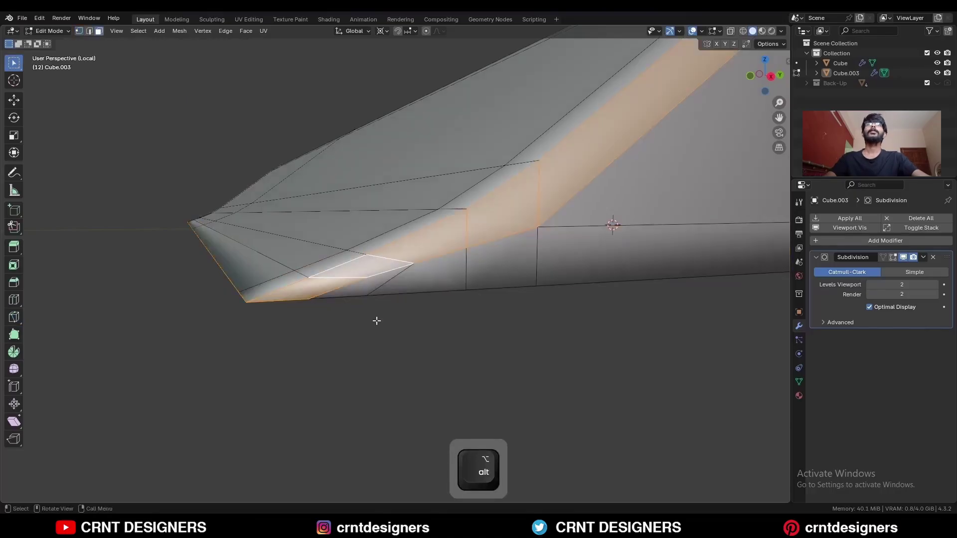
mouse_move(376, 320)
ctrl+middle_down()
mouse_move(372, 299)
mouse_move(372, 310)
ctrl+middle_up()
click(767, 65)
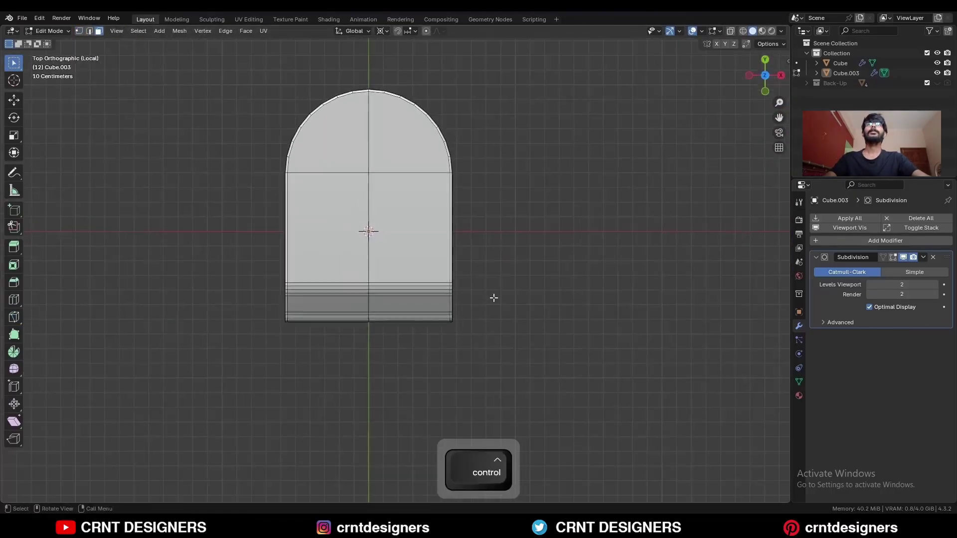
Knife-cut three cut-through lines along Y from the +X arc vertices nearest the centre line to the opposite straight end
key(1)
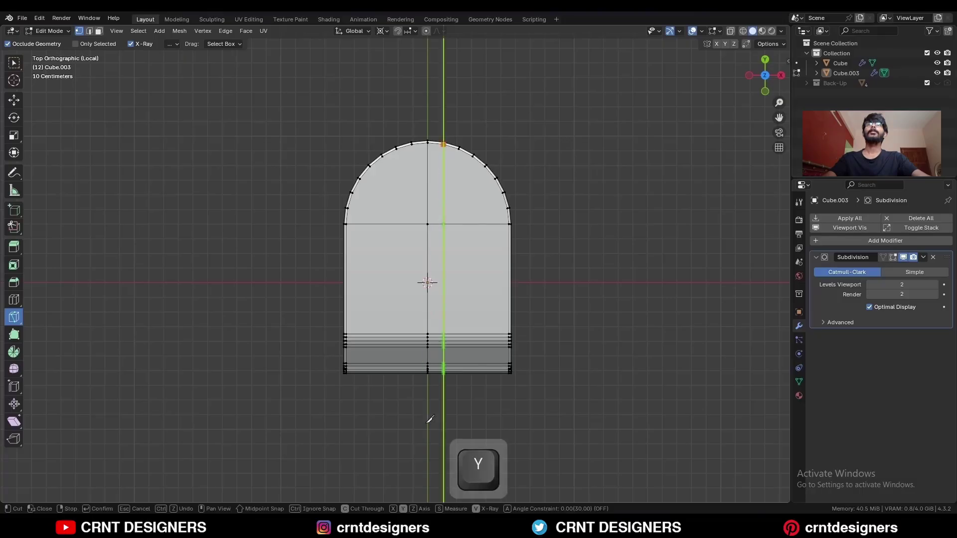
click(430, 419)
key(Return)
click(454, 401)
key(Return)
click(473, 155)
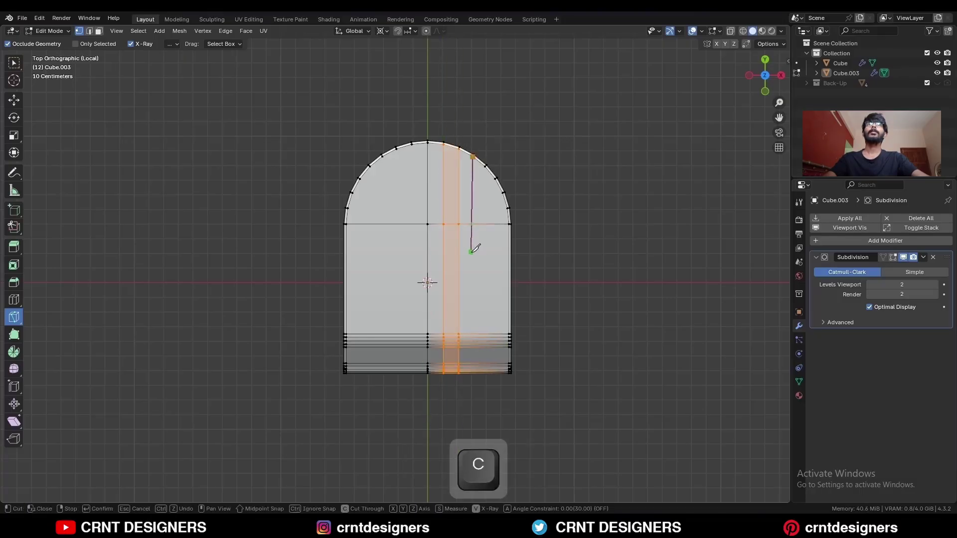
key(y)
click(473, 399)
key(space)
Knife-cut three lines along X from the rounded end's +X side arc vertices to the centre line
shift+middle_drag(509, 260, 502, 311)
ctrl+middle_drag(503, 310, 506, 246)
click(564, 252)
key(x)
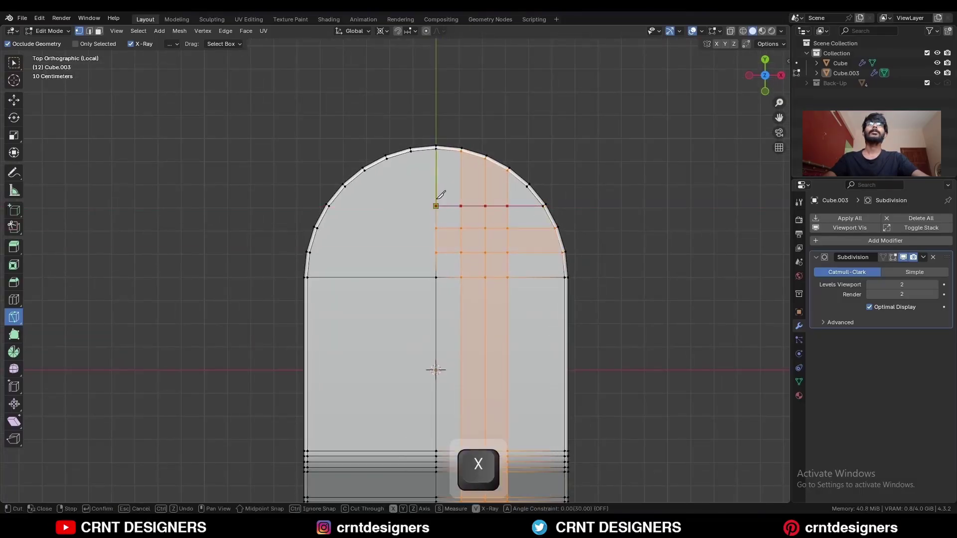
Symmetrize the whole base mesh from +X to -X
key(a)
ctrl+middle_drag(543, 188, 457, 252)
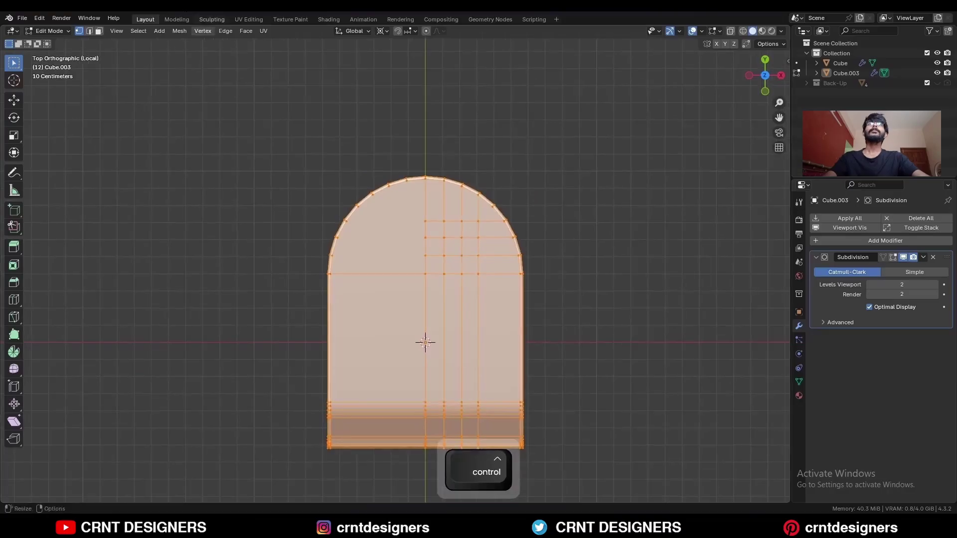
click(178, 31)
click(199, 177)
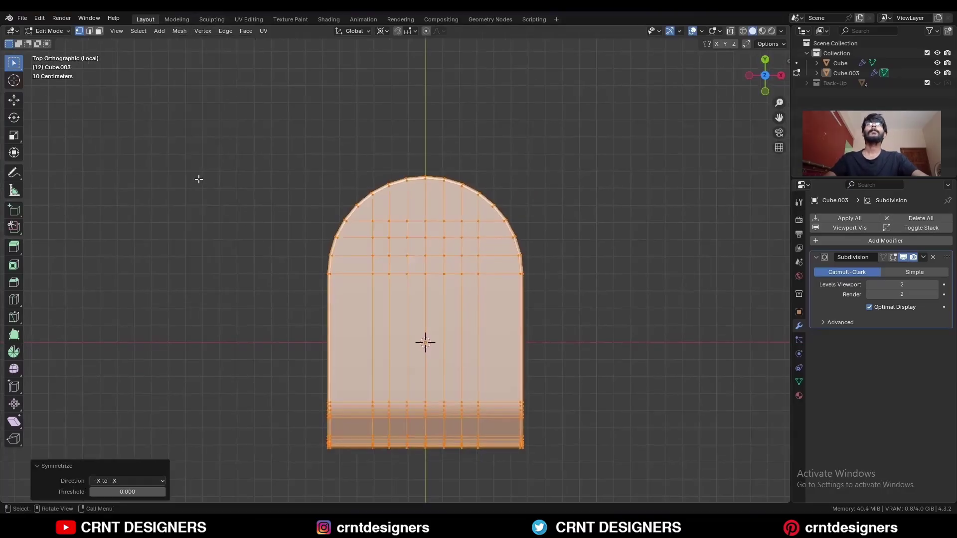
Add 2 evenly spaced loop cuts across the base's straight middle section, leave Edit Mode and save the file
click(315, 348)
shift+middle_drag(315, 348, 301, 286)
key(ctrl+r)
click(301, 287)
right_click(301, 287)
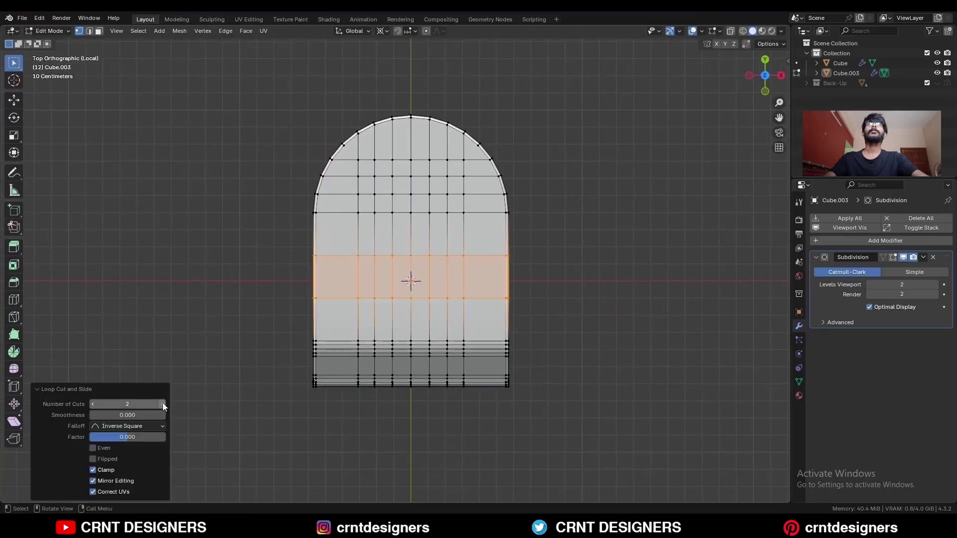
key(Tab)
key(ctrl+s)
Inspect the assembled body from several angles with and without the wireframe overlays and save the file
middle_drag(647, 282, 738, 91)
key(shift+alt+z)
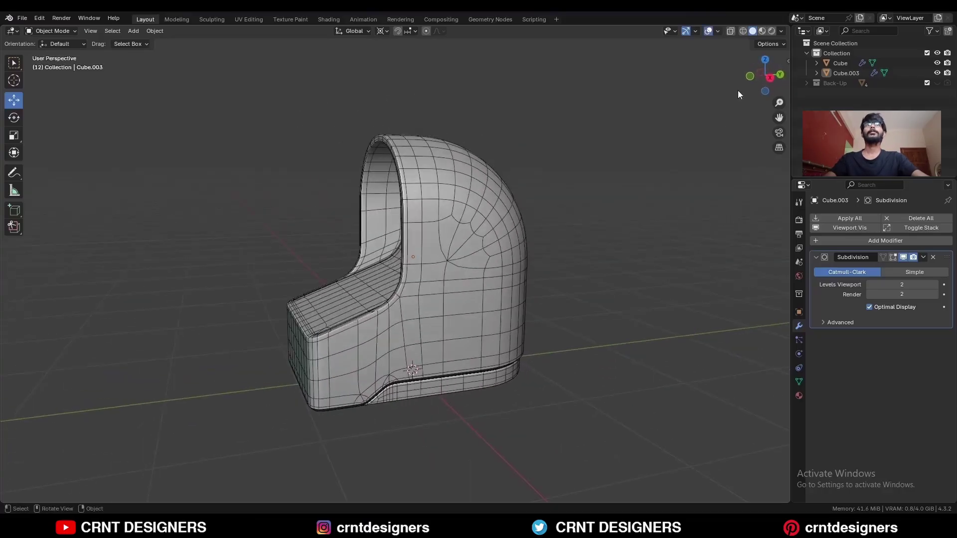
click(771, 81)
key(shift+alt+z)
click(763, 61)
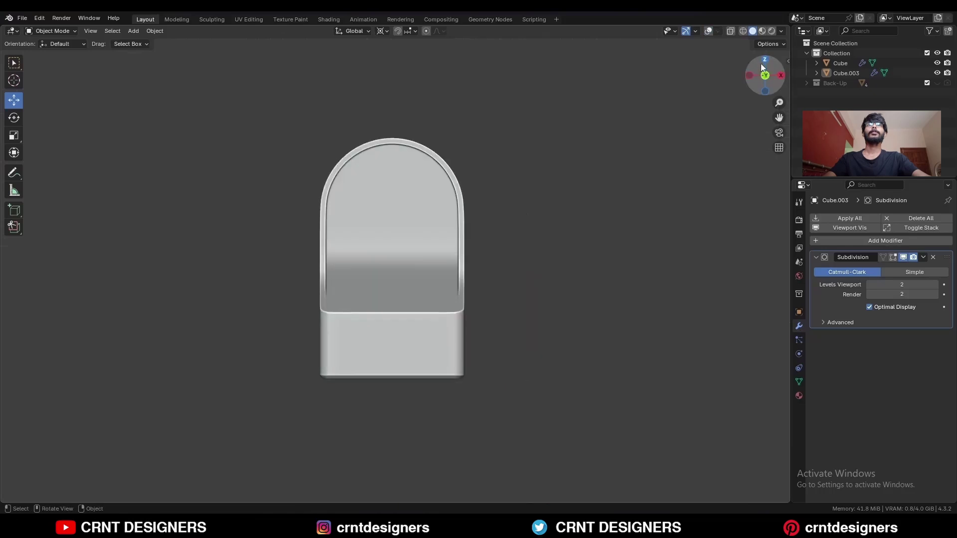
drag(782, 80, 559, 194)
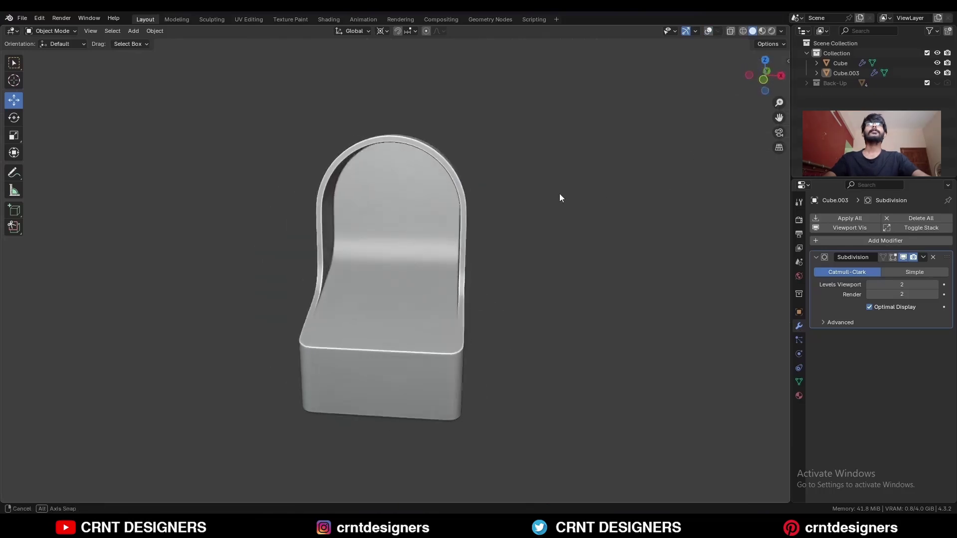
key(shift+alt+z)
middle_drag(529, 189, 465, 264)
key(shift+alt+z)
key(ctrl+s)
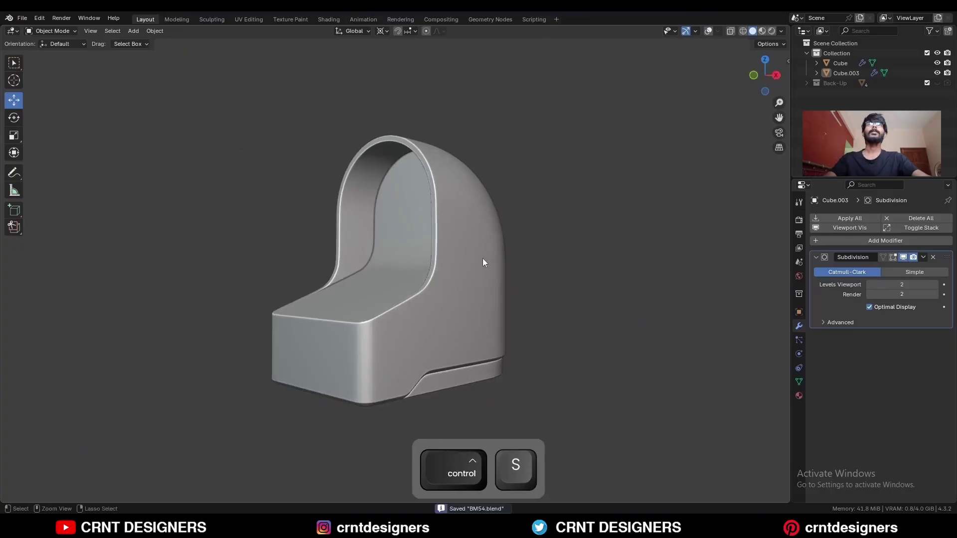
Check the shaded model in orthographic front and side views
click(753, 76)
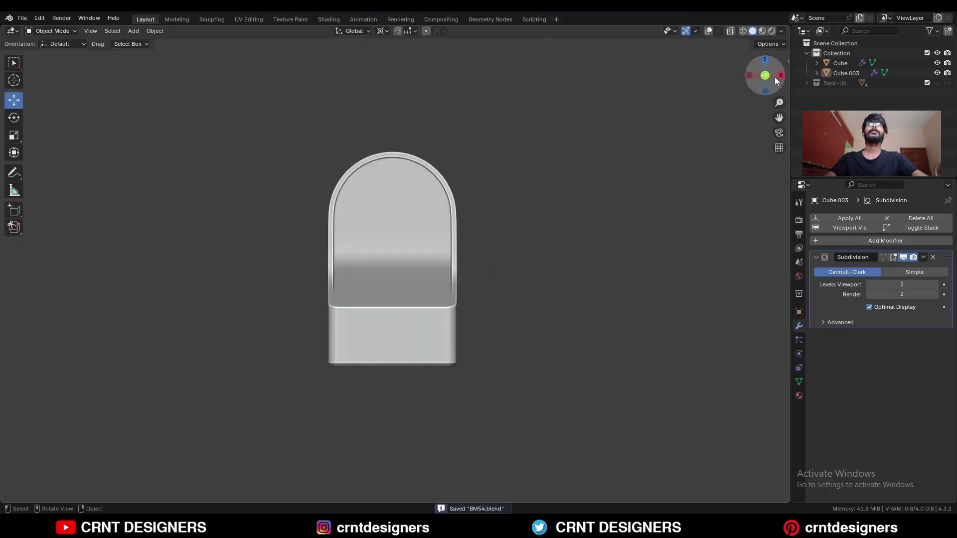
click(775, 77)
click(776, 79)
click(751, 73)
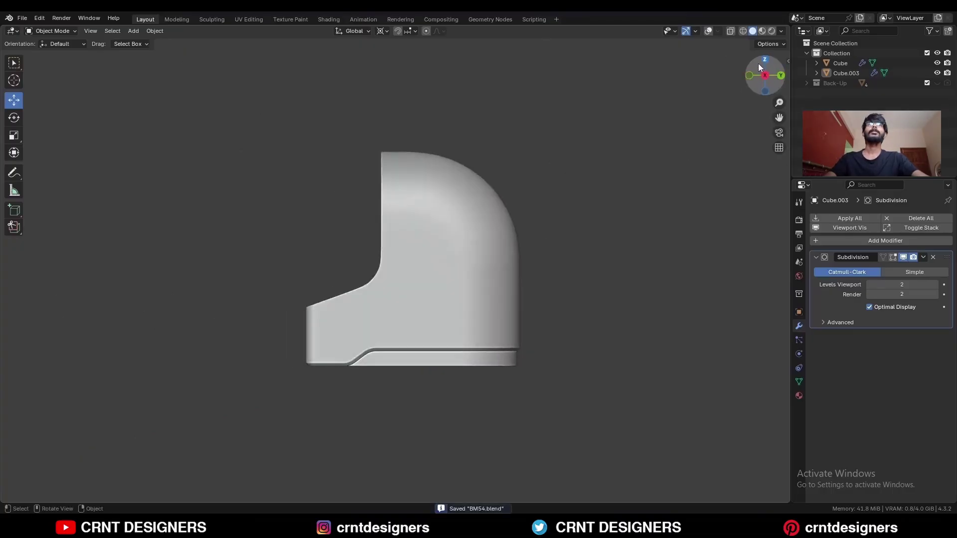